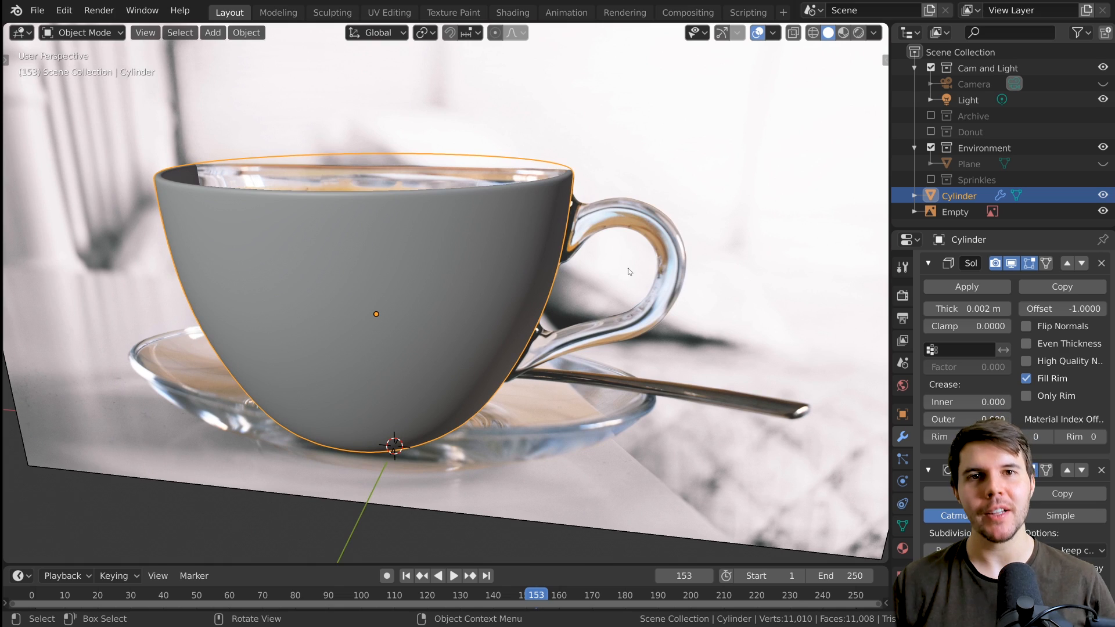
Enter edit mode on the cup and select the horizontal edge loop level with the handle's upper attachment.
middle_drag(630, 271, 496, 237)
key(Tab)
scroll(573, 232, up, 3)
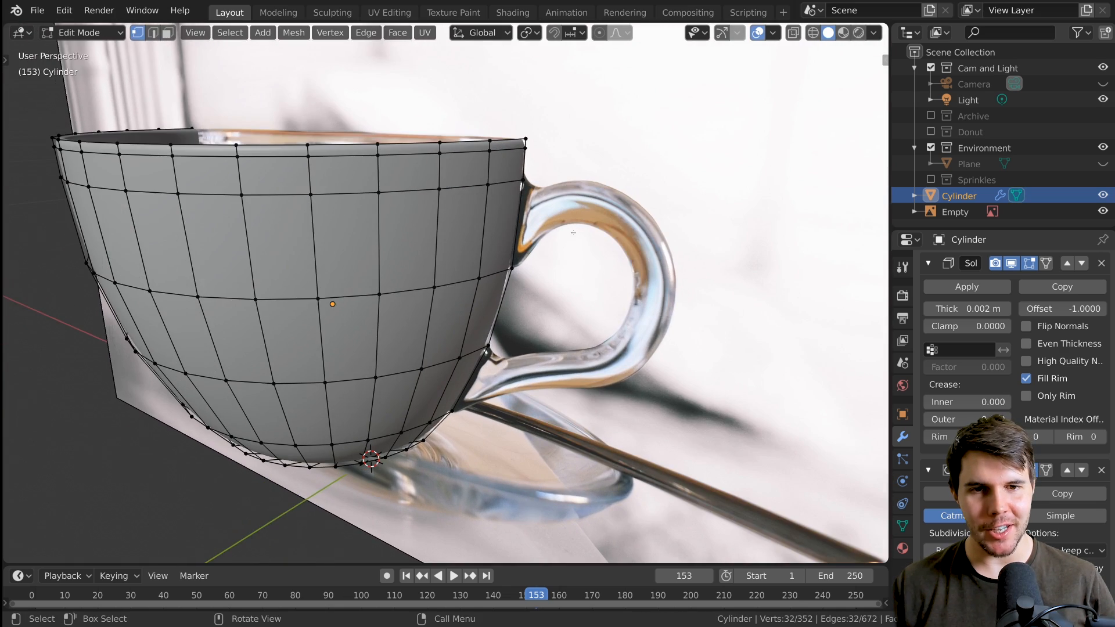
scroll(573, 232, up, 4)
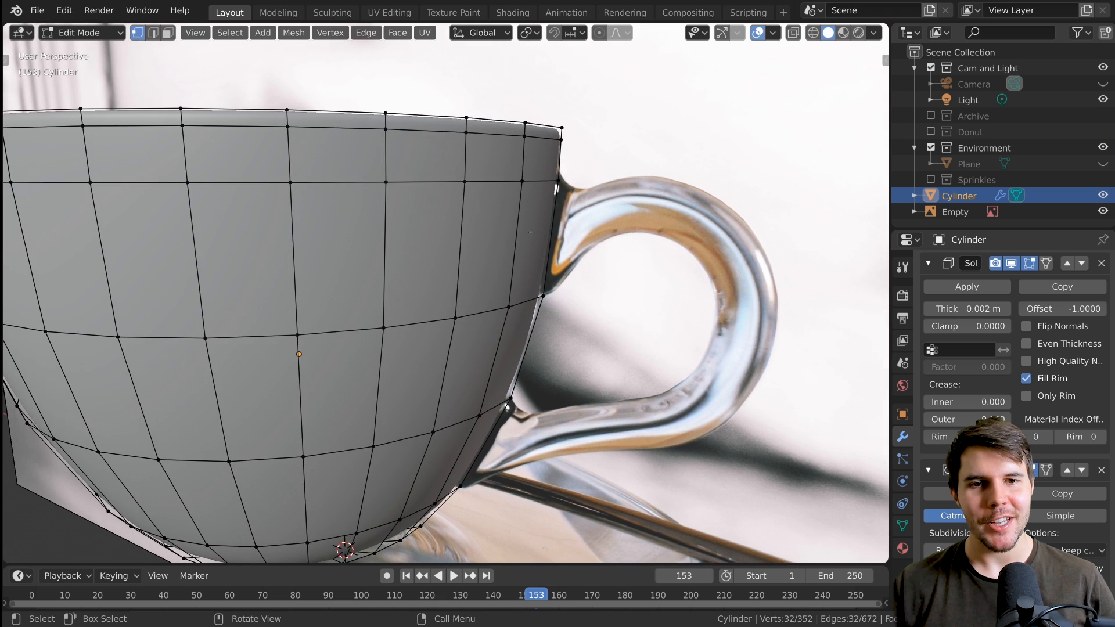
scroll(531, 232, down, 5)
middle_drag(565, 296, 471, 284)
scroll(473, 268, up, 2)
click(437, 214)
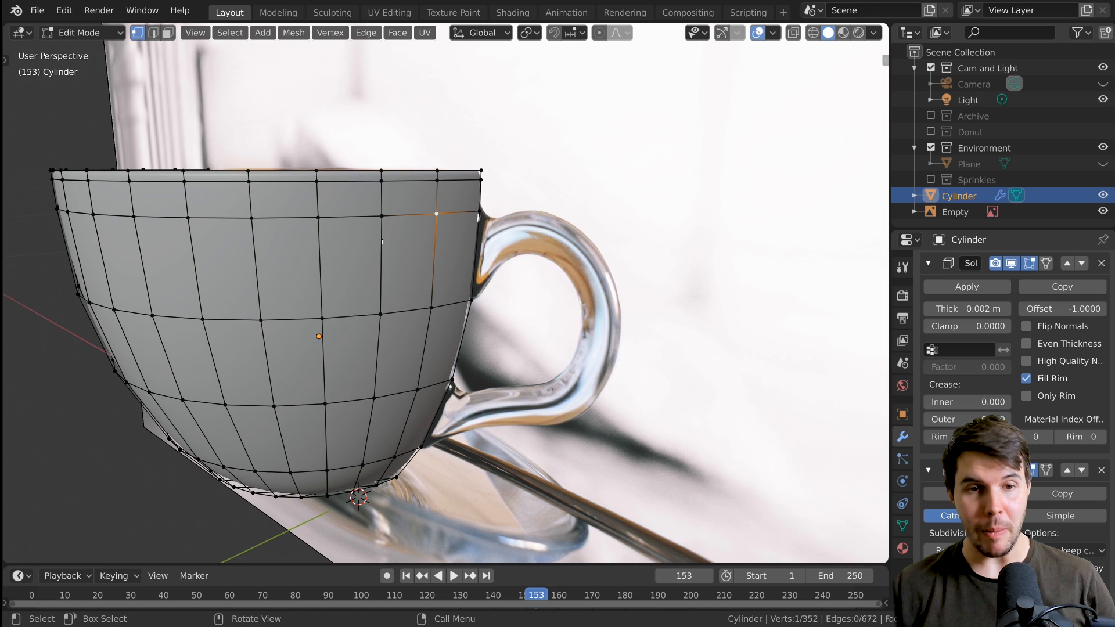
alt+click(407, 311)
alt+click(459, 212)
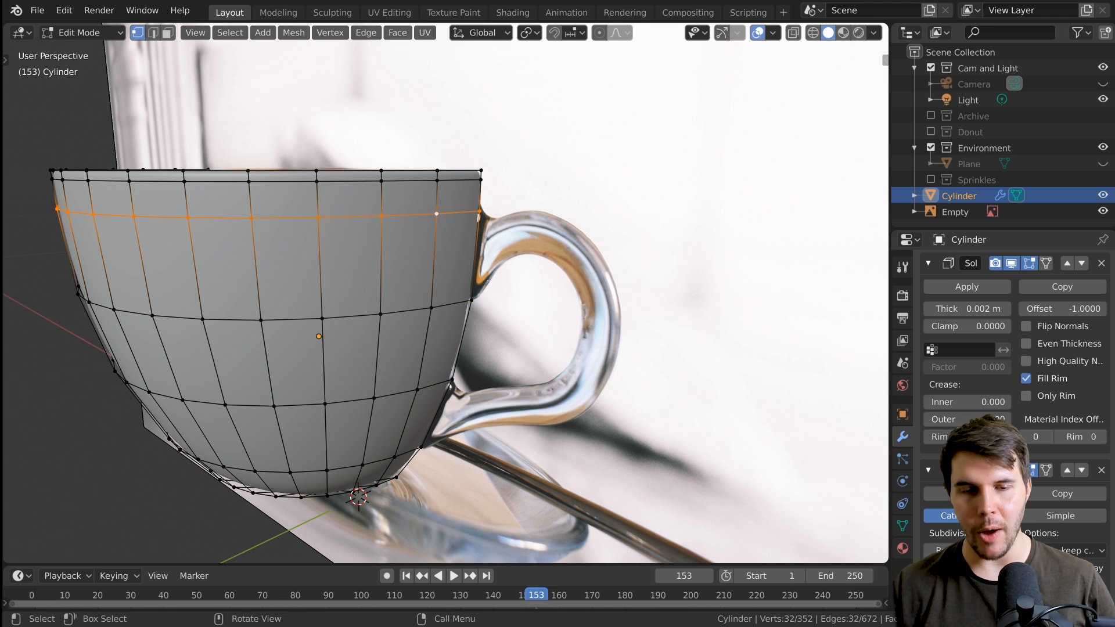
Examine from the top view how the cup's vertices line up with the reference image plane on the handle side.
middle_drag(515, 277, 524, 302)
key(KP_7)
scroll(520, 175, up, 10)
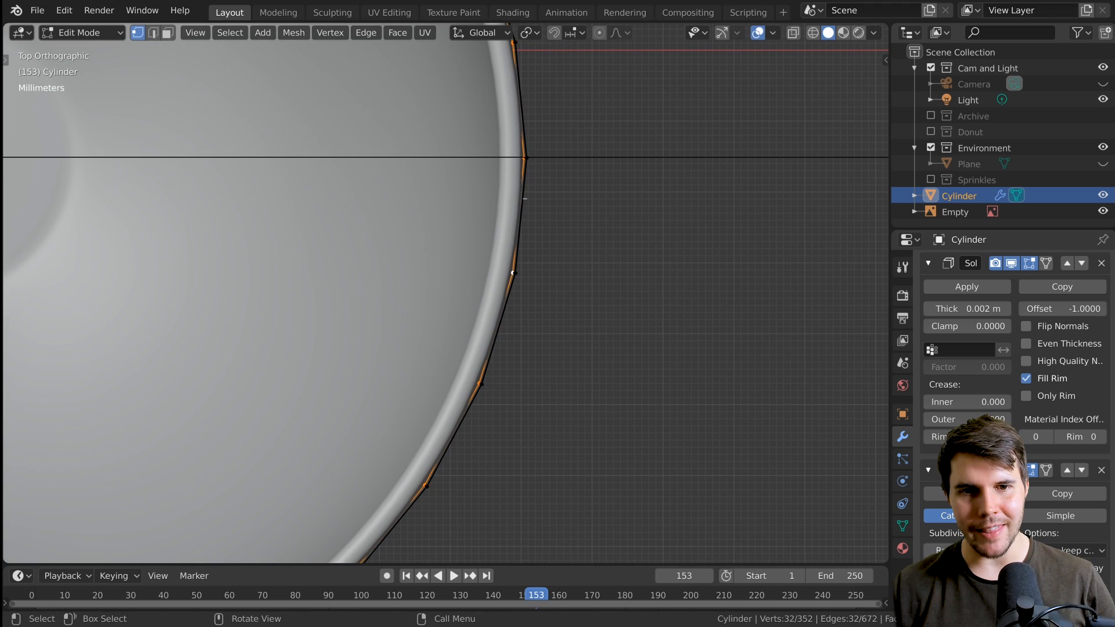
scroll(525, 198, down, 10)
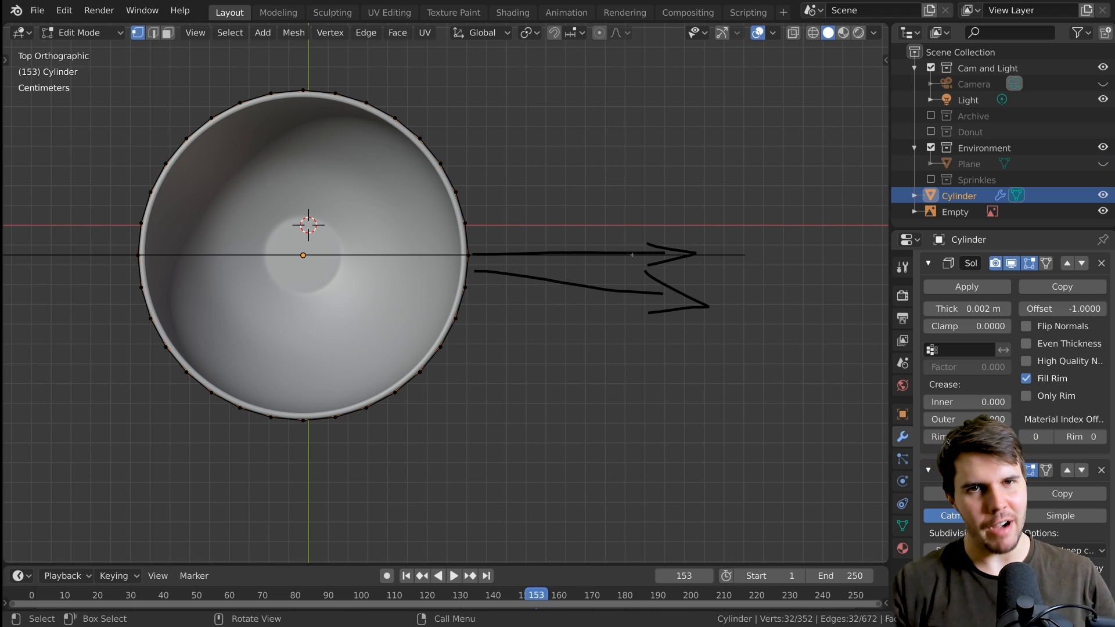
Remove the annotation arrows drawn beside the cup by deleting their annotation data.
key(n)
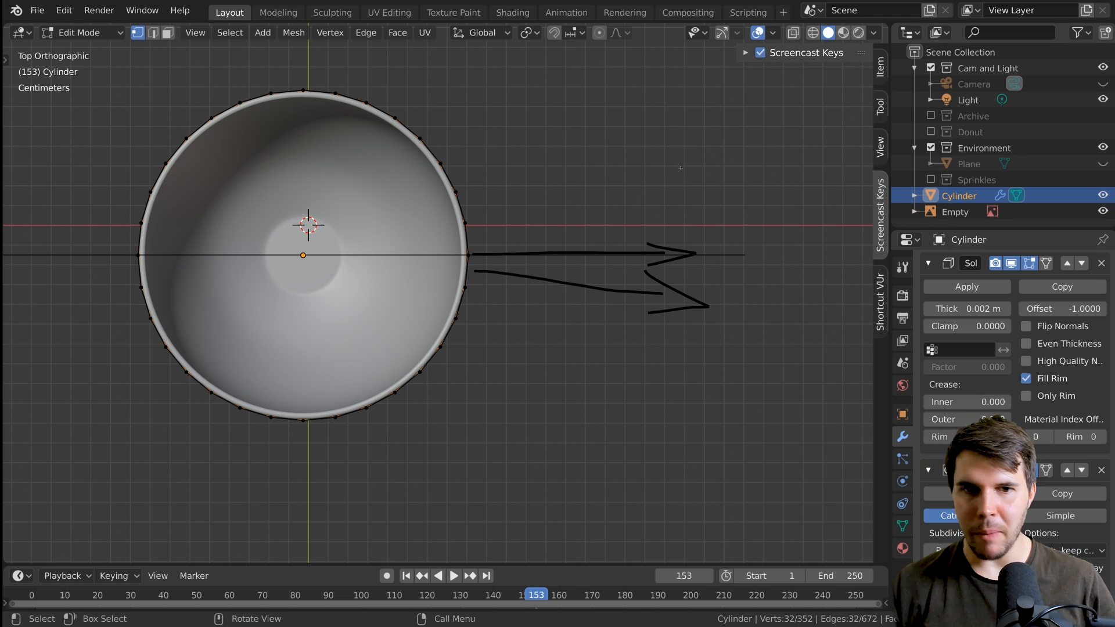
key(n)
key(n)
key(n)
key(n)
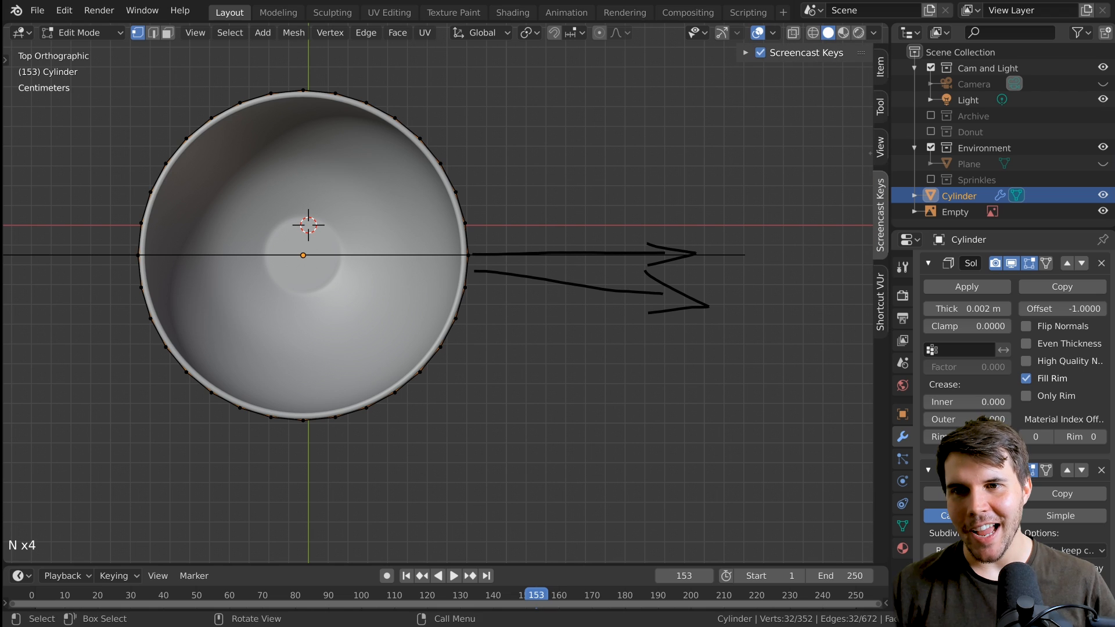
click(880, 147)
click(799, 474)
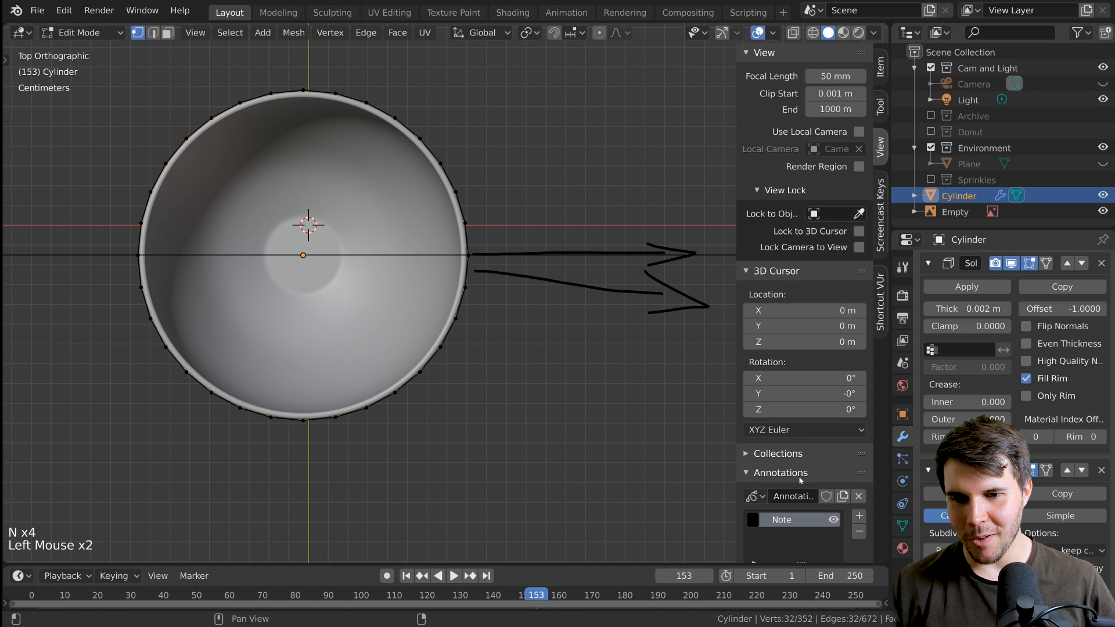
click(858, 496)
key(n)
Select the whole cup mesh and rotate it about -5° in the top view so a side face straddles the reference plane.
scroll(505, 250, up, 3)
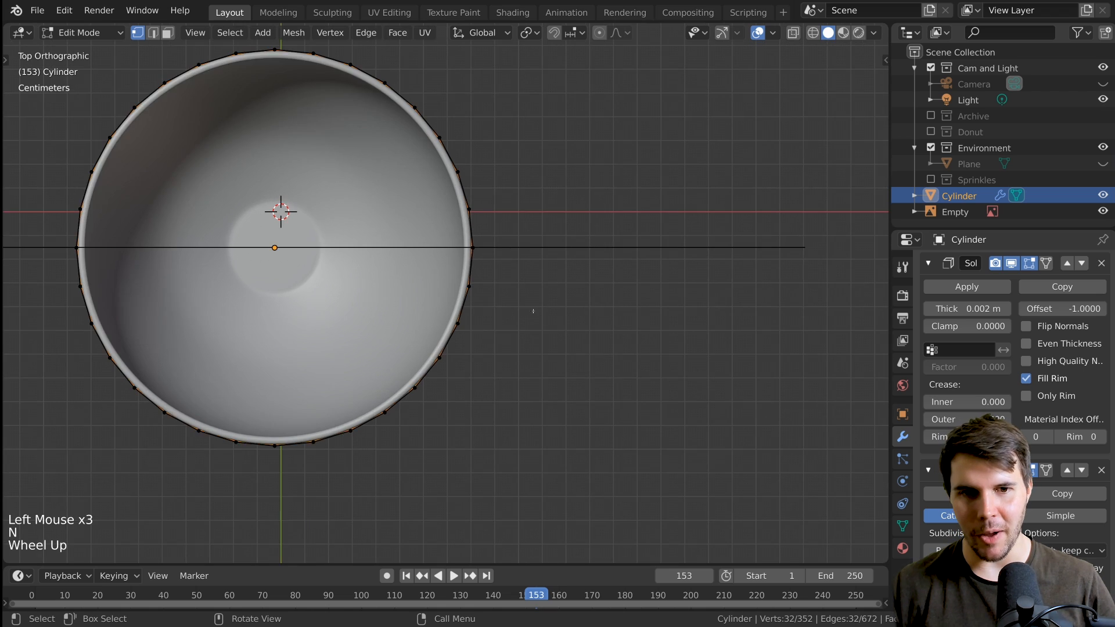
scroll(505, 249, down, 1)
key(Tab)
scroll(523, 311, down, 1)
key(Tab)
scroll(522, 311, up, 2)
shift+middle_drag(604, 299, 530, 282)
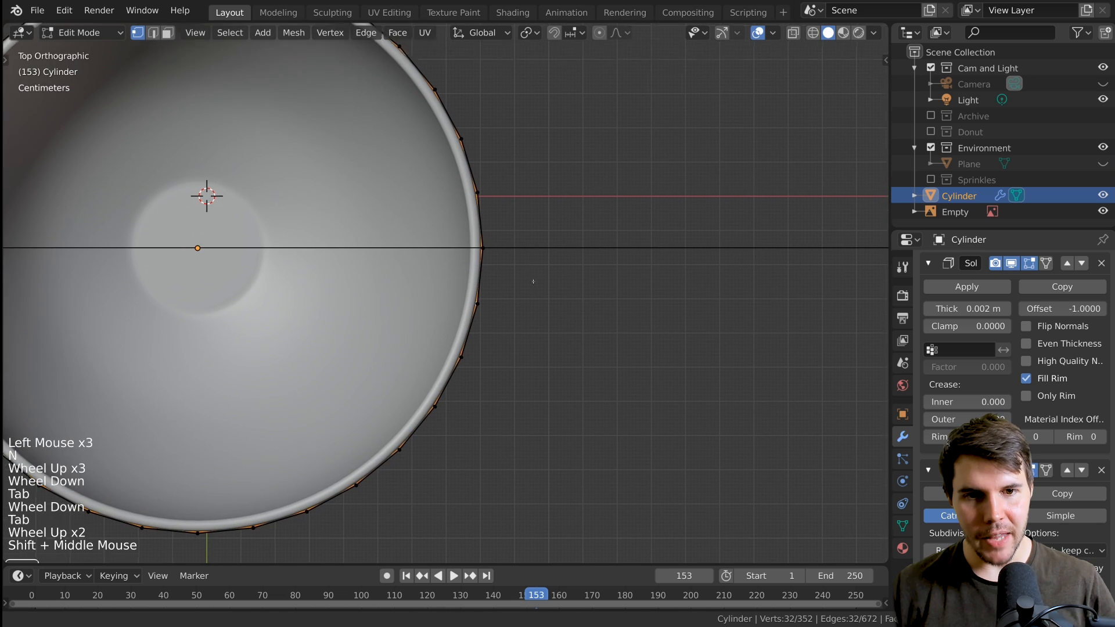
scroll(585, 317, up, 2)
key(a)
scroll(586, 317, up, 1)
shift+middle_drag(581, 331, 550, 273)
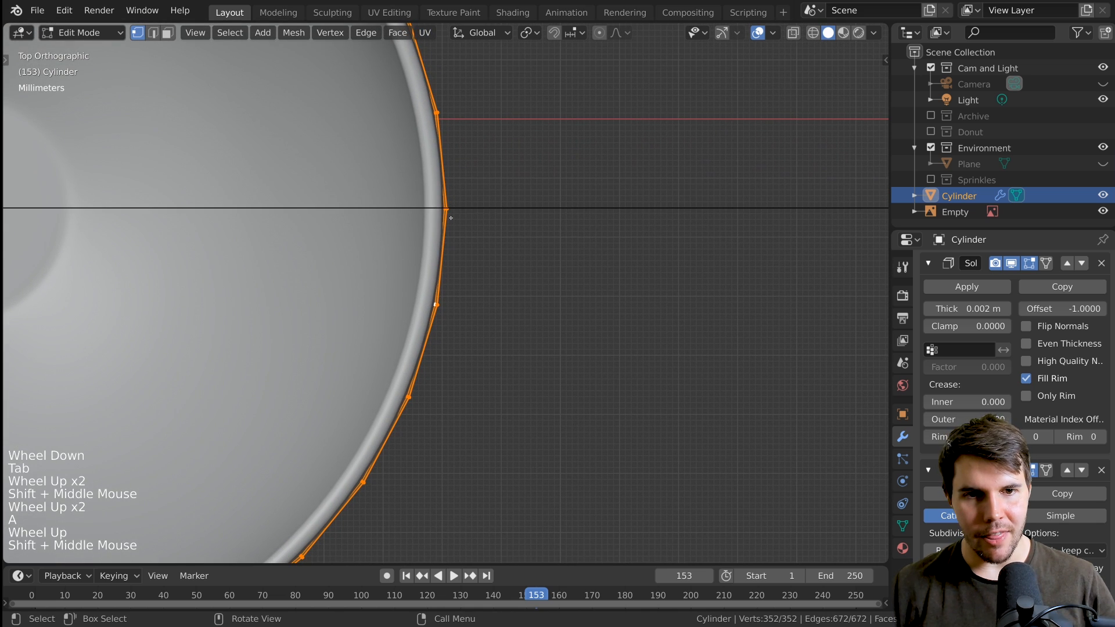
key(r)
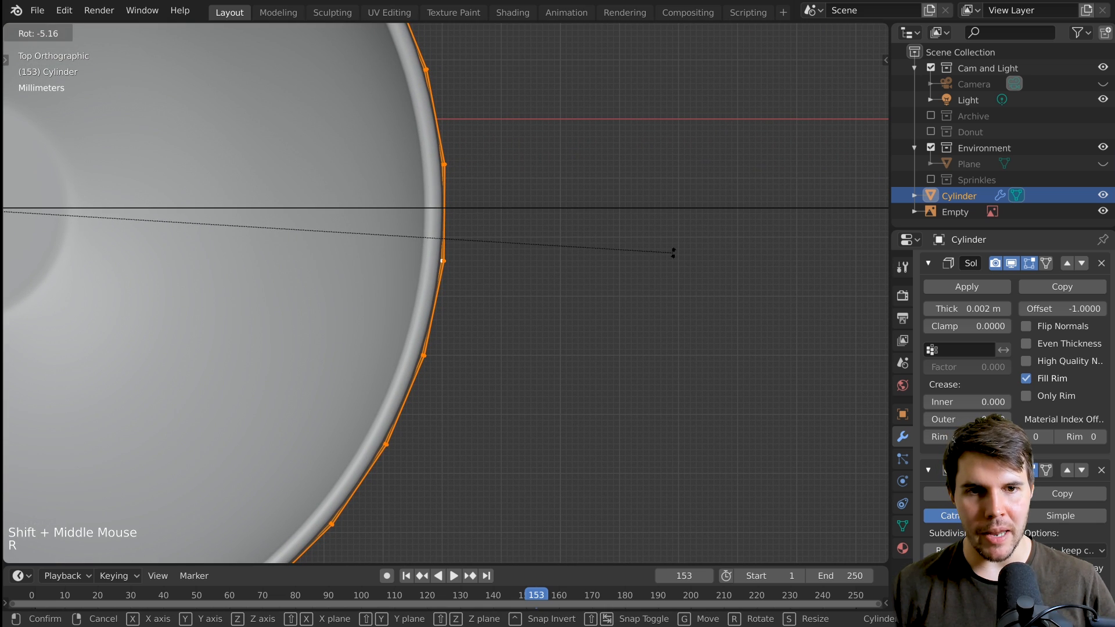
click(665, 255)
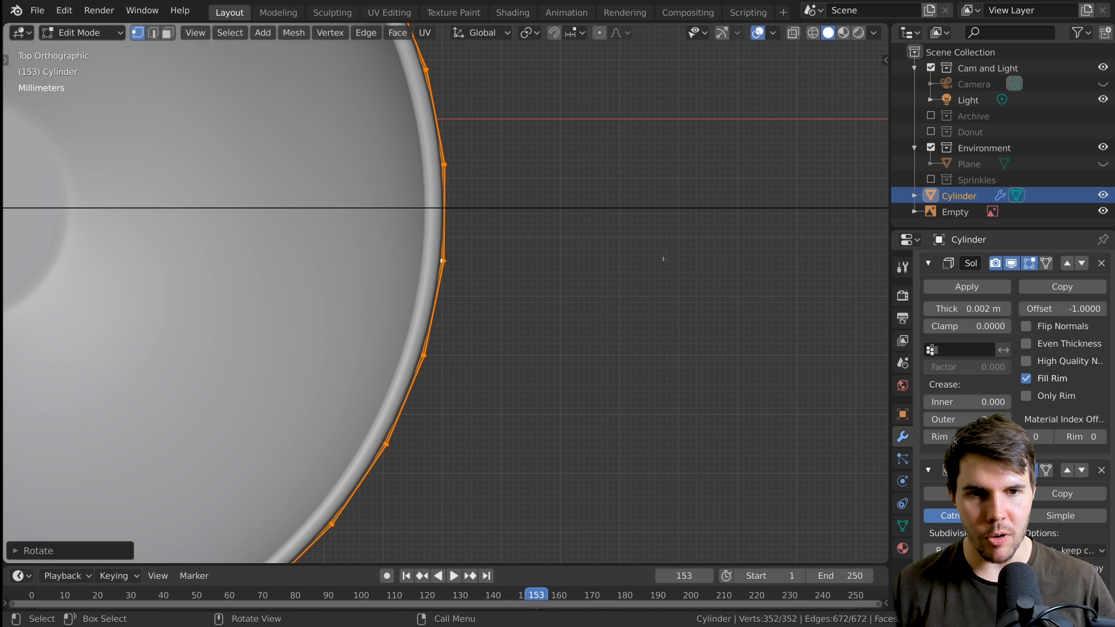
Examine up close how evenly the handle-side face straddles the reference plane, trying another small rotation of the mesh.
scroll(661, 256, up, 4)
shift+middle_drag(449, 44, 447, 143)
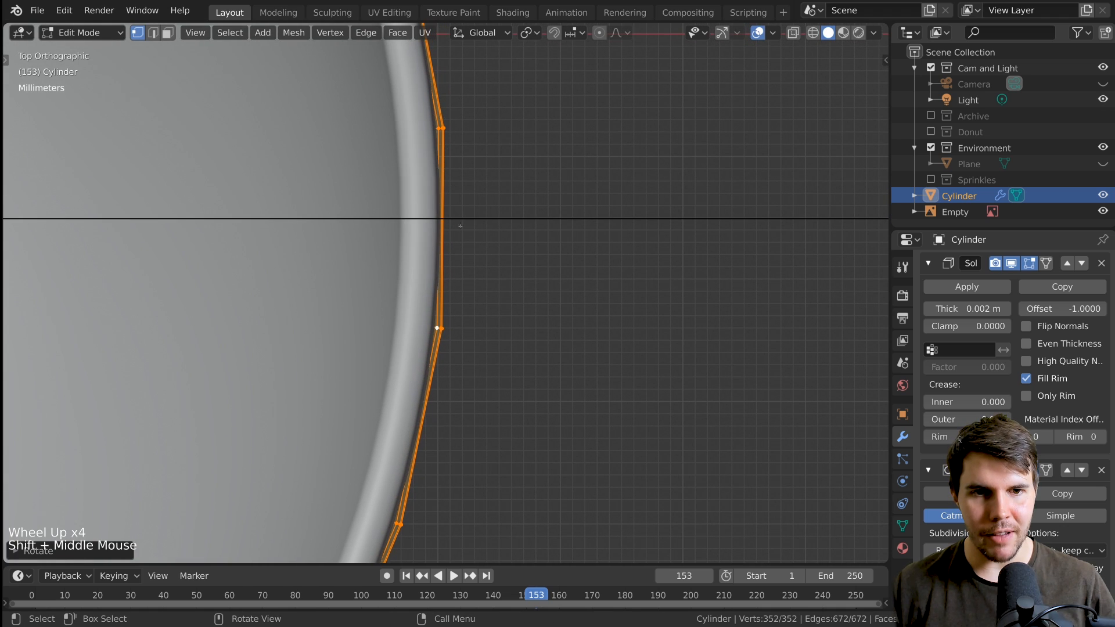
scroll(459, 325, up, 2)
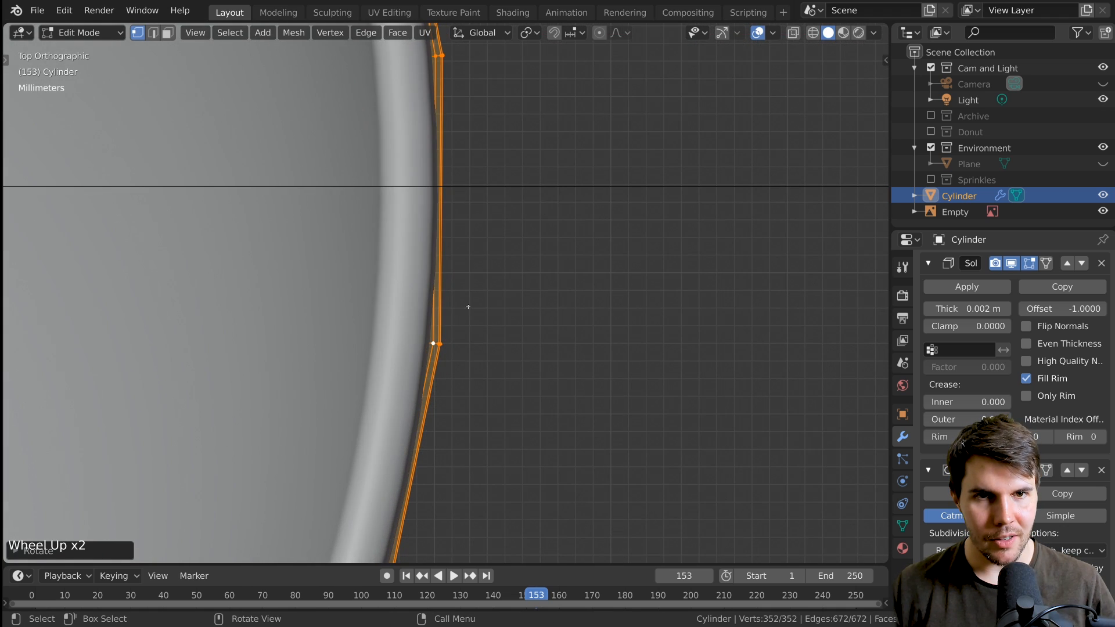
shift+middle_drag(470, 308, 480, 350)
scroll(479, 351, down, 2)
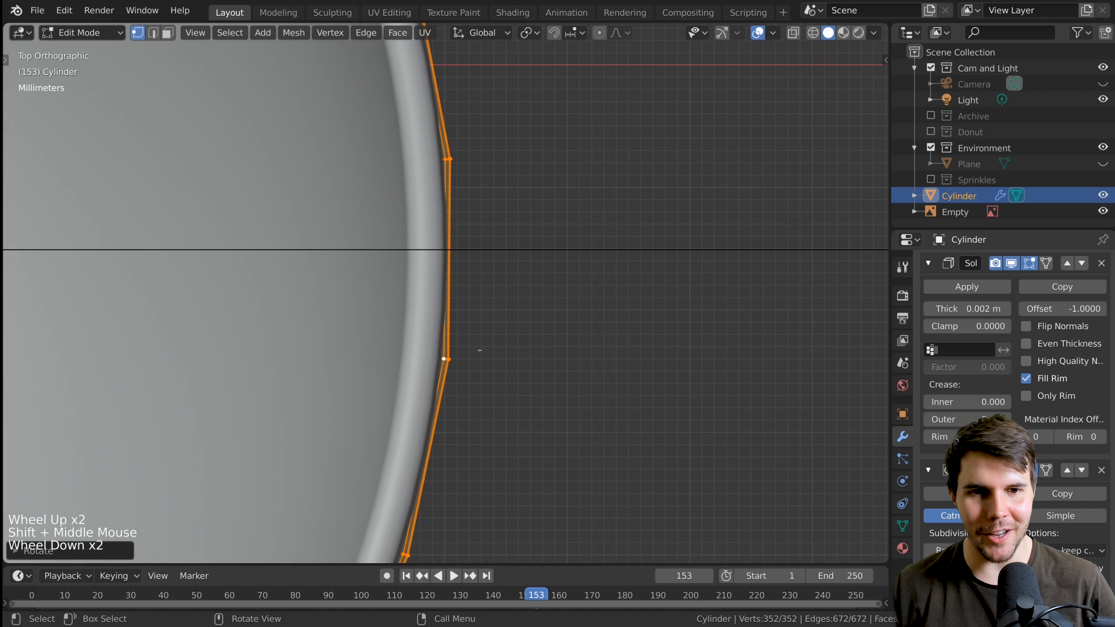
key(r)
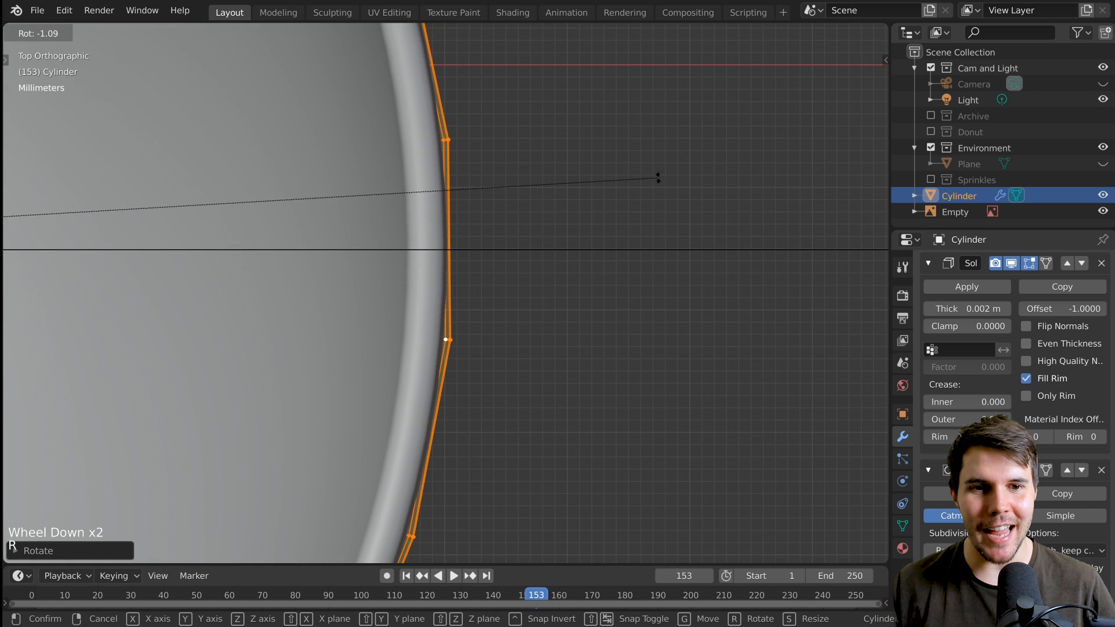
right_click(647, 193)
scroll(486, 273, up, 2)
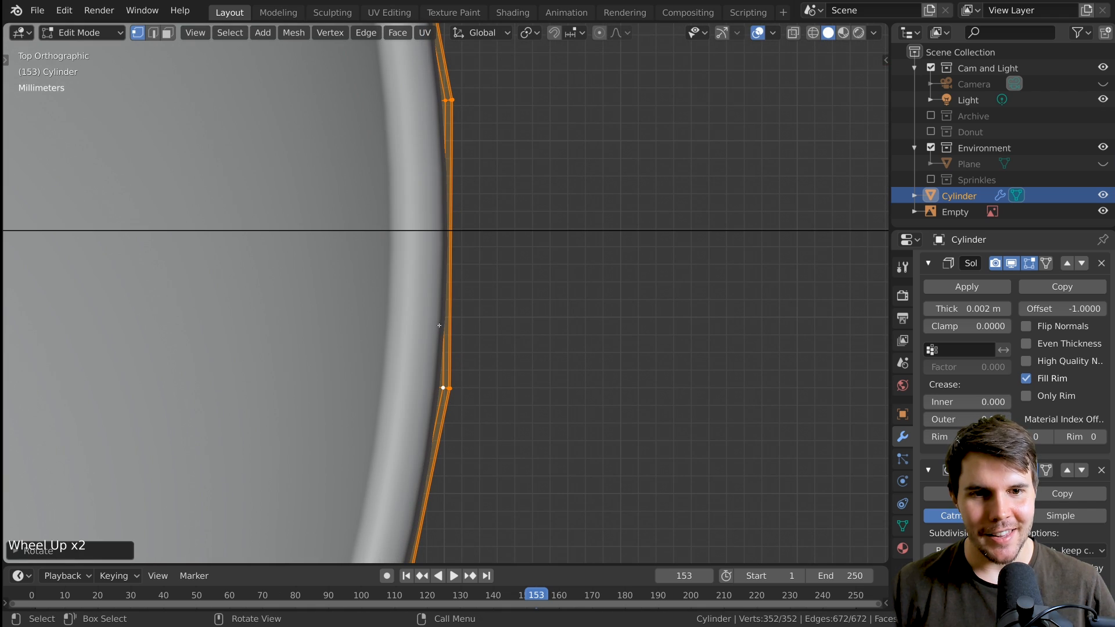
scroll(446, 277, down, 9)
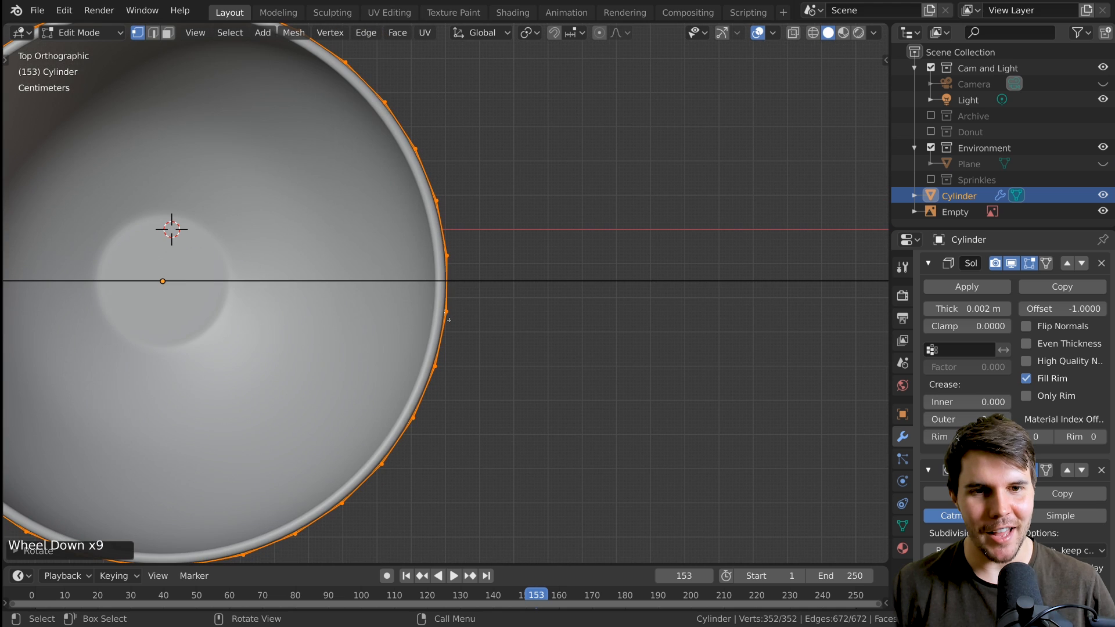
scroll(449, 320, up, 5)
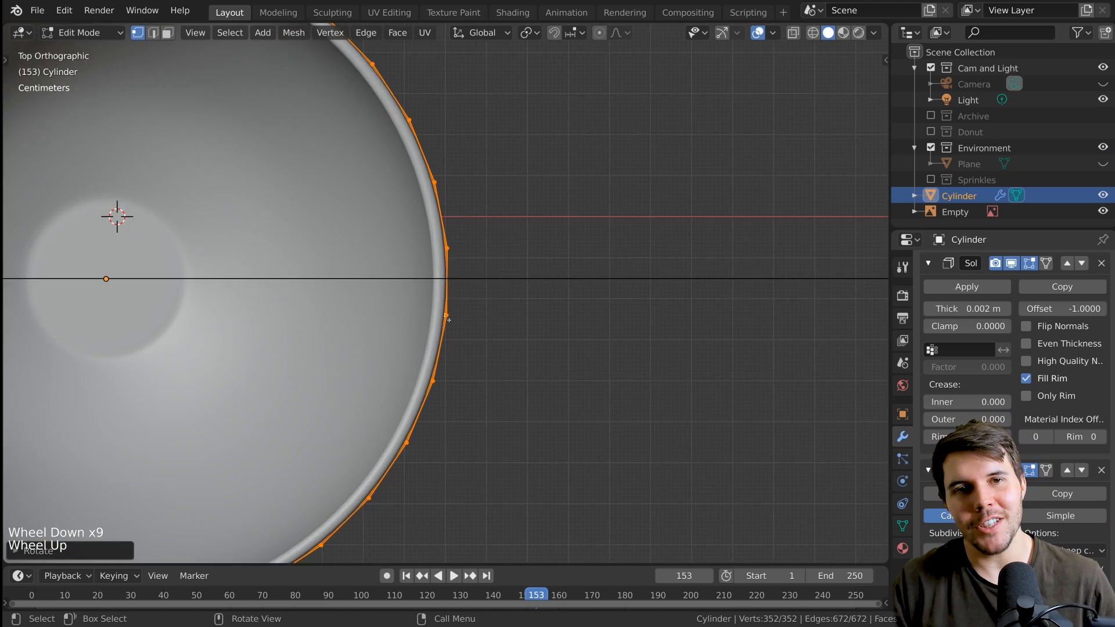
scroll(468, 232, down, 1)
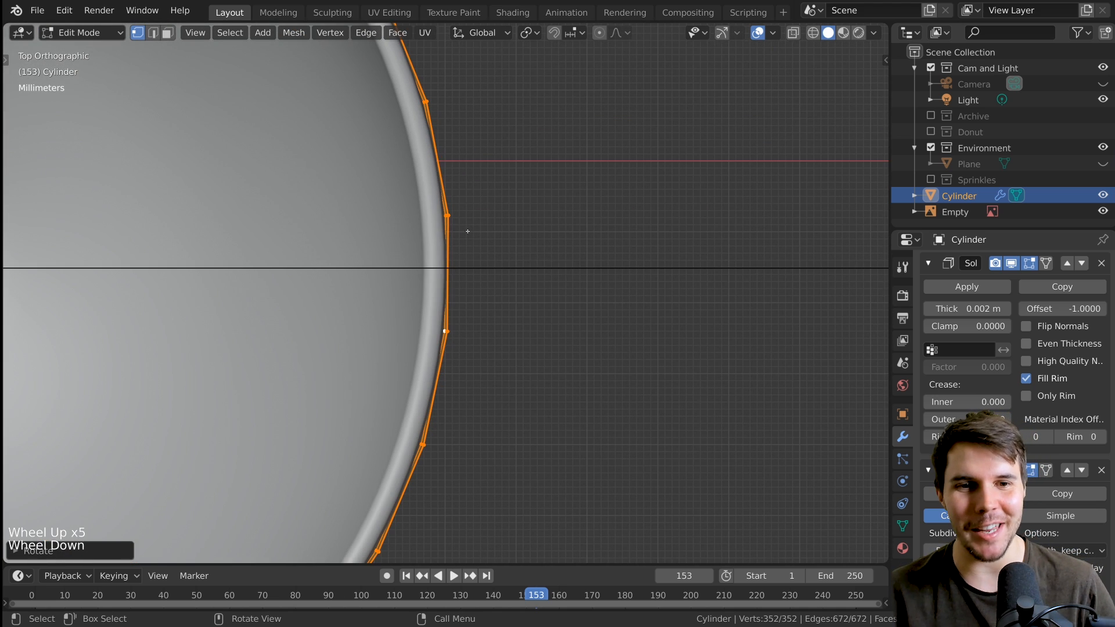
Examine the cup's face grid around the handle's upper and lower attachments from several angles, in and out of edit mode.
scroll(468, 231, down, 1)
middle_drag(456, 291, 452, 263)
scroll(453, 273, down, 4)
scroll(448, 239, down, 1)
key(Tab)
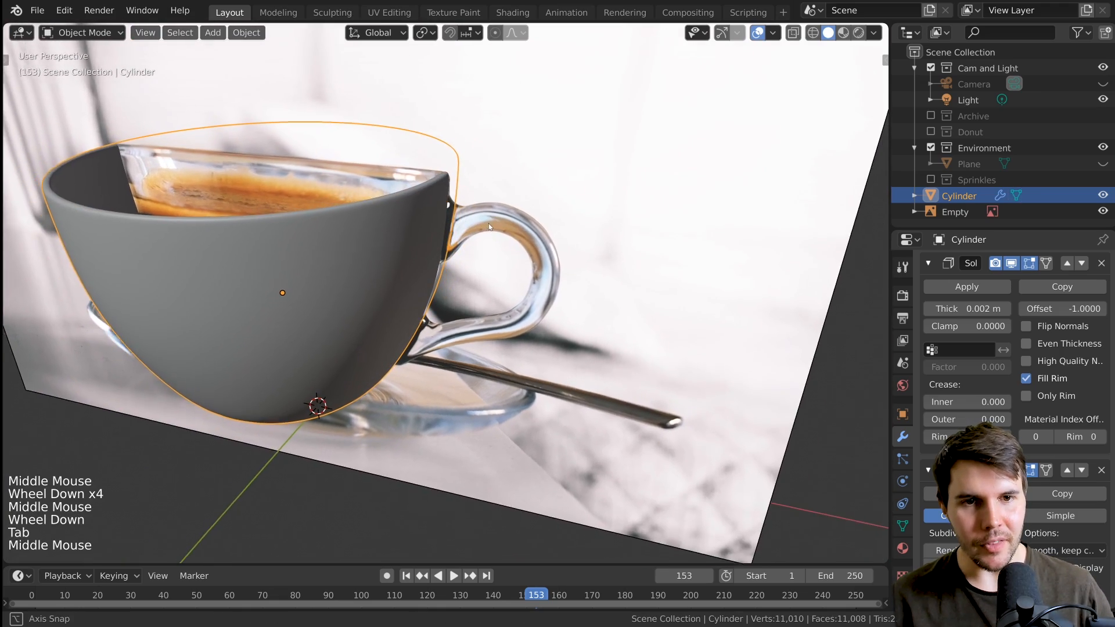
scroll(452, 263, up, 2)
key(Tab)
middle_drag(444, 219, 436, 238)
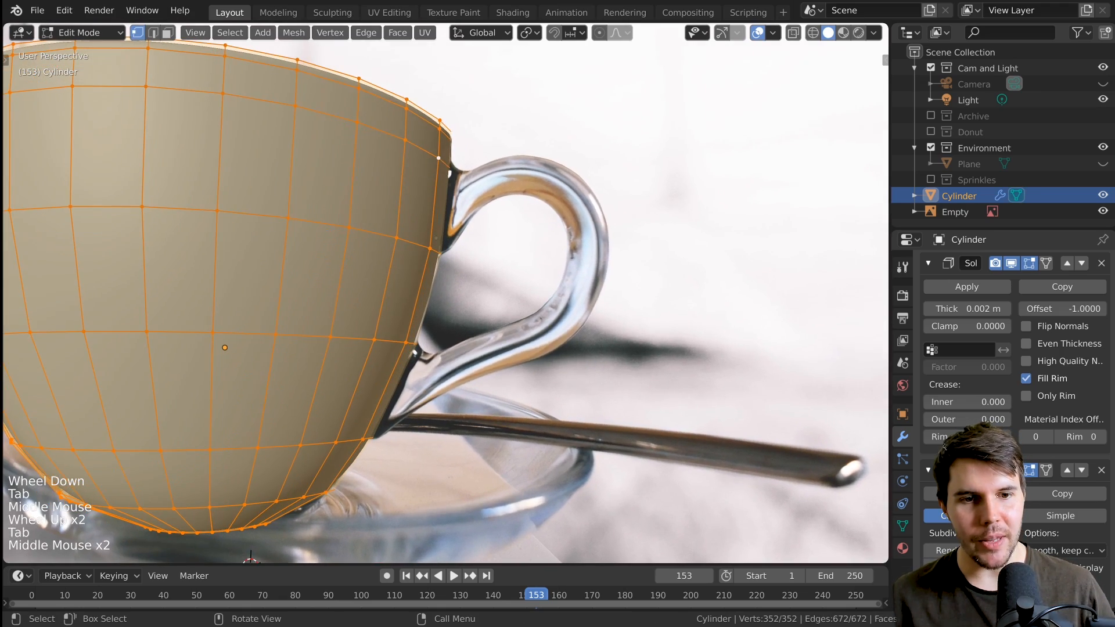
middle_drag(406, 370, 477, 194)
scroll(410, 270, down, 2)
key(Tab)
scroll(315, 218, down, 2)
Hide the cup to view the handle attachments in the reference photo.
key(h)
middle_drag(560, 252, 525, 187)
scroll(525, 187, up, 2)
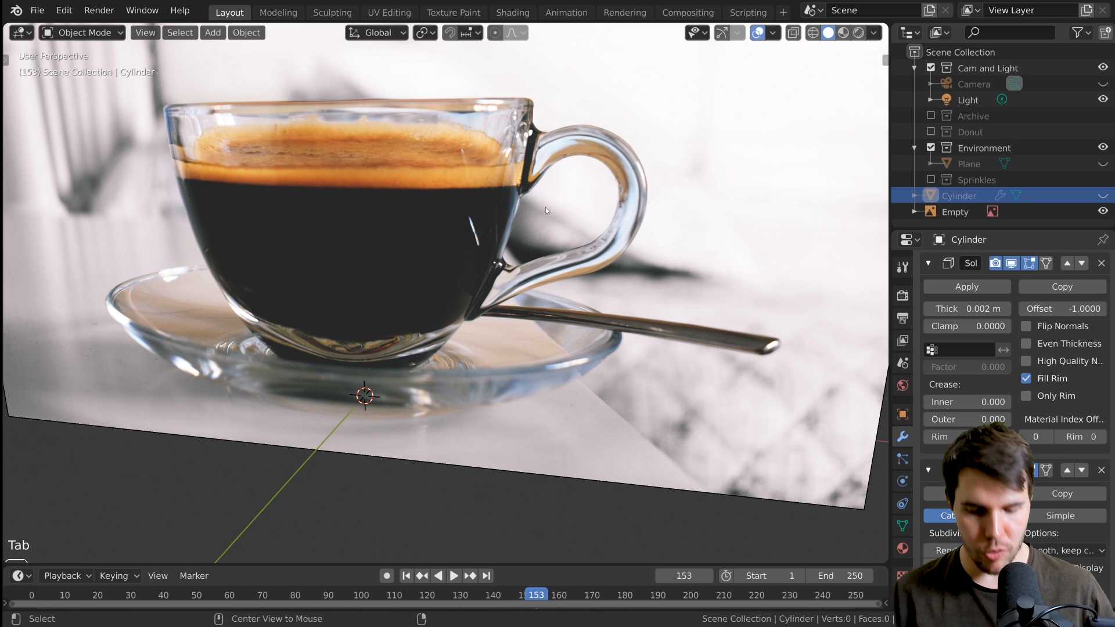
Unhide all hidden objects and select only the cup.
key(alt+h)
click(567, 141)
click(523, 168)
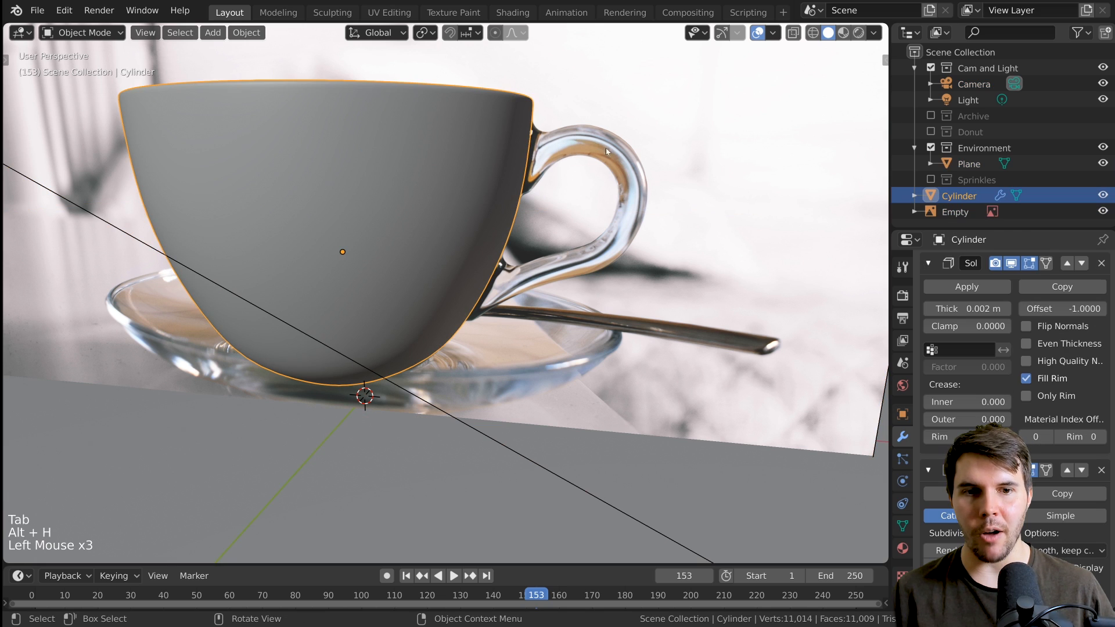
Inspect the cup's wall and apply its Solidify modifier.
scroll(456, 285, down, 3)
scroll(518, 247, up, 3)
middle_drag(536, 198, 564, 262)
shift+middle_drag(545, 229, 539, 245)
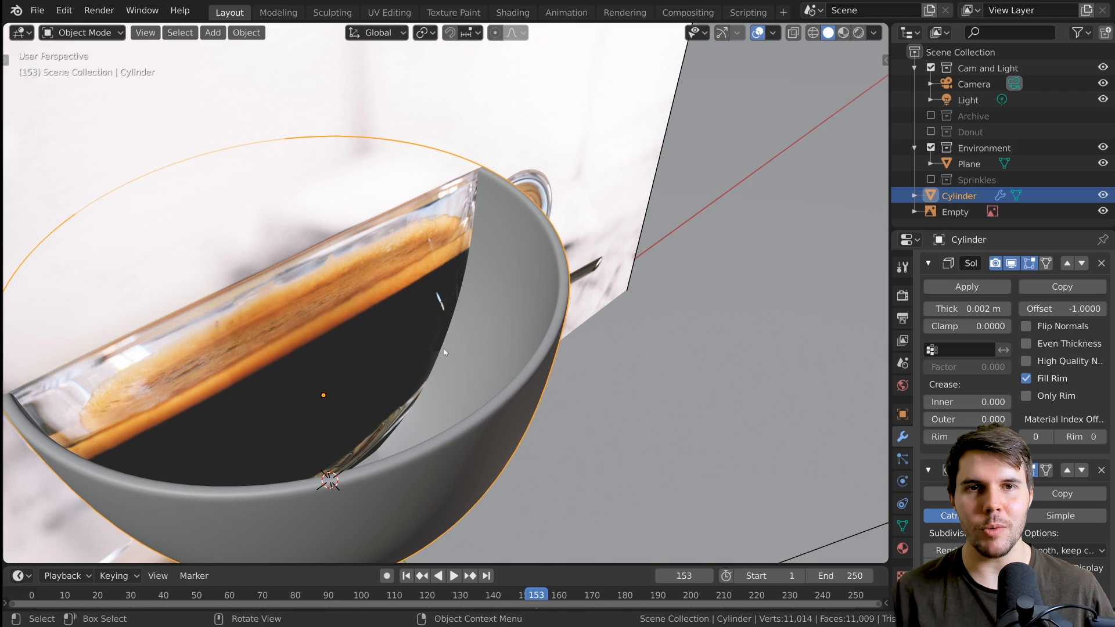
middle_drag(536, 250, 494, 245)
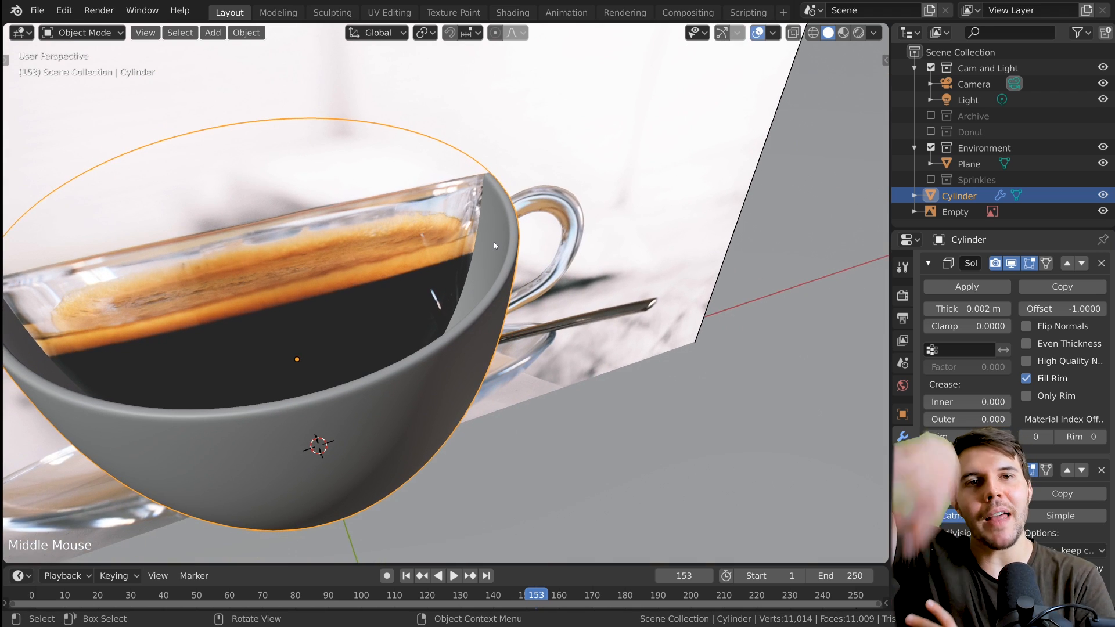
middle_drag(499, 239, 523, 232)
scroll(475, 202, up, 2)
scroll(550, 210, down, 3)
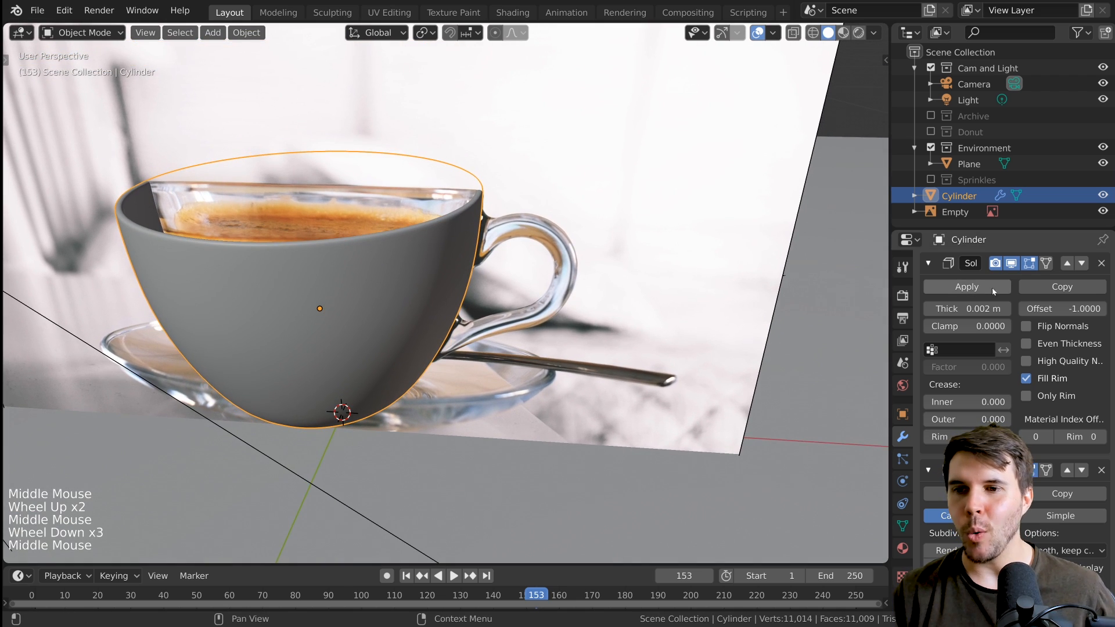
click(962, 293)
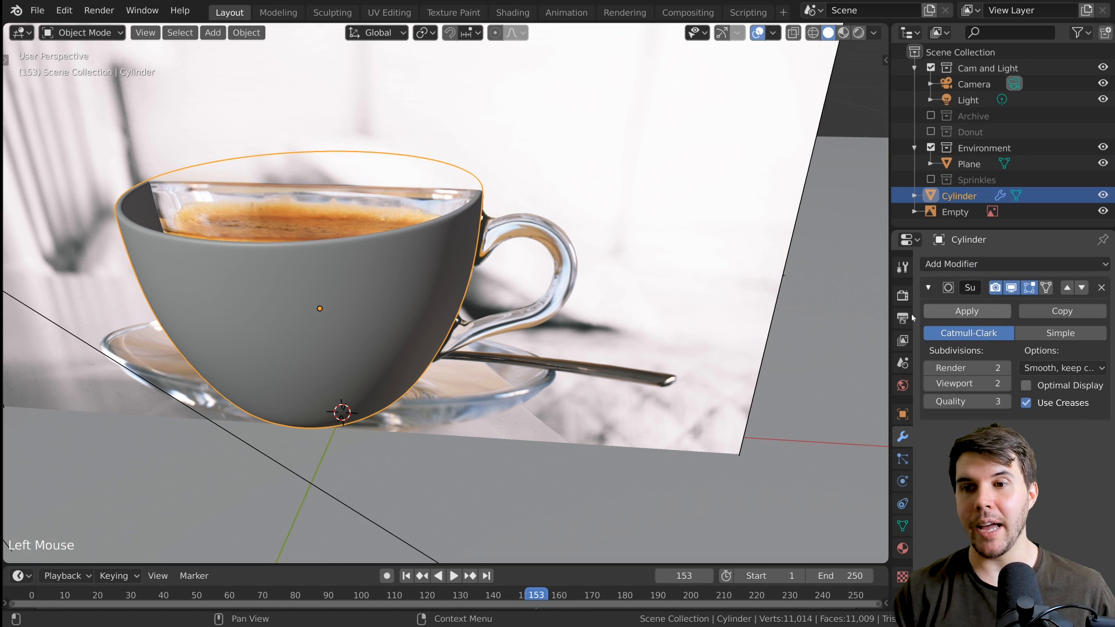
Enter edit mode on the cup with face selection and select the outer face at the handle's upper attachment.
middle_drag(442, 290, 164, 49)
key(Tab)
scroll(377, 232, up, 3)
scroll(164, 50, up, 1)
click(167, 32)
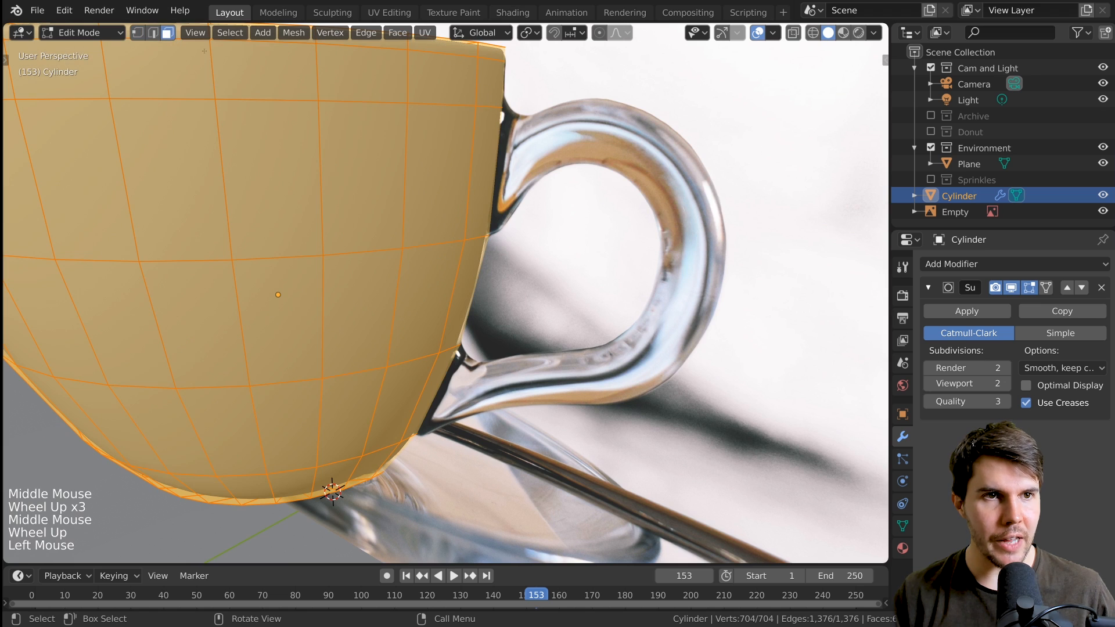
click(170, 34)
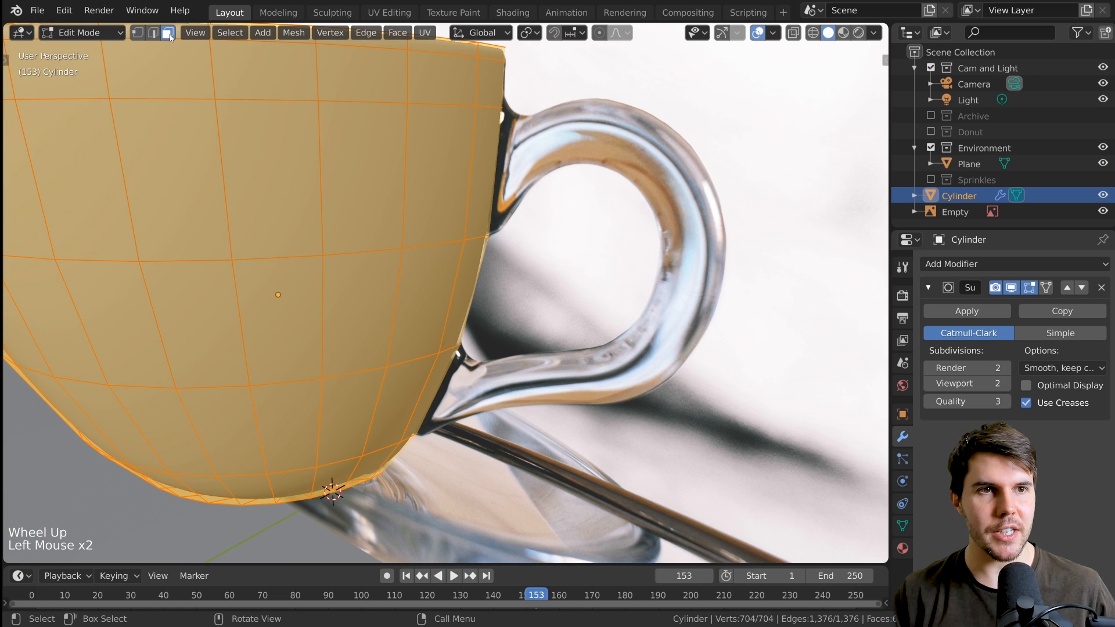
click(487, 163)
Extrude the selected face outward about 4 mm along its normal in the front view.
middle_drag(487, 163, 499, 257)
key(KP_1)
scroll(477, 161, down, 3)
scroll(491, 227, up, 2)
shift+scroll(499, 257, up, 1)
scroll(454, 248, up, 3)
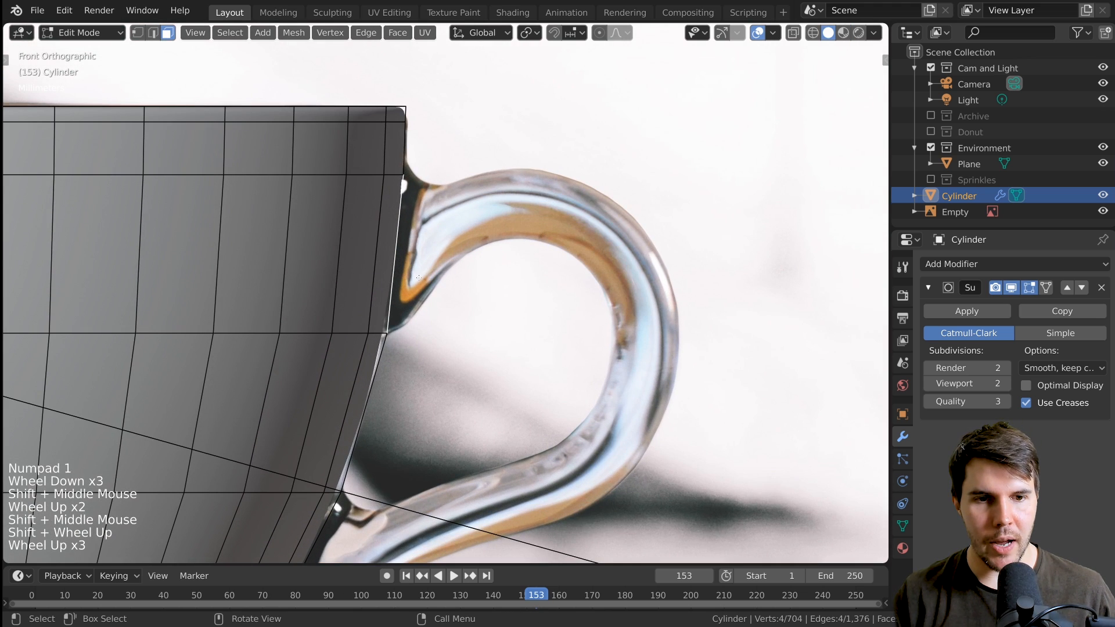
key(e)
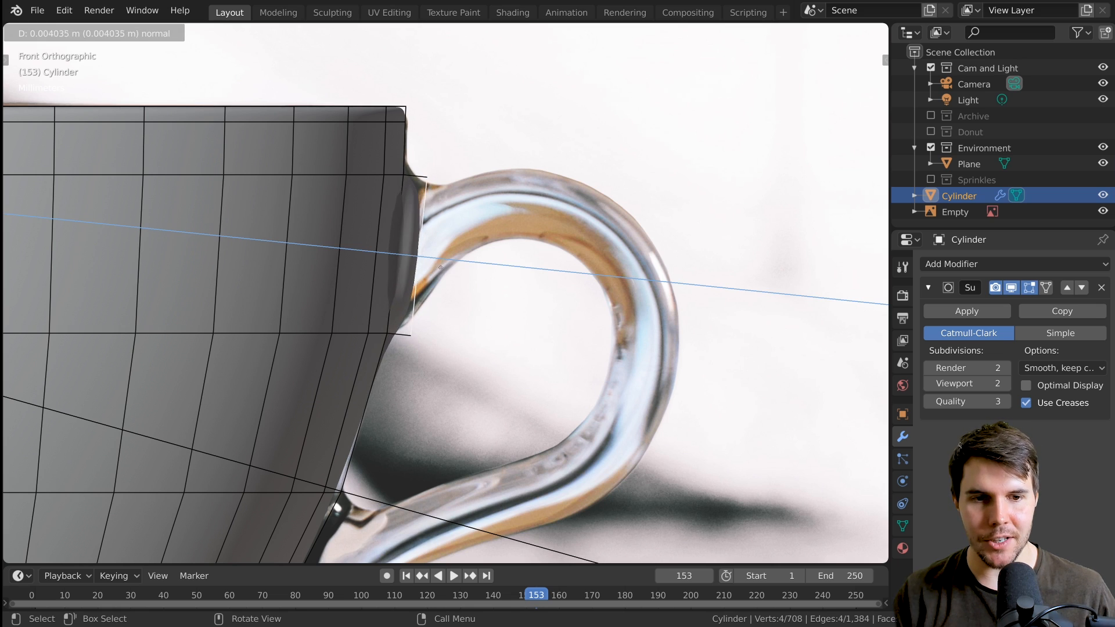
click(447, 268)
Leave edit mode and hide the cup to view the handle's attachments in the reference photo.
middle_drag(447, 269, 461, 315)
key(Tab)
key(g)
right_click(407, 304)
key(h)
scroll(459, 314, down, 4)
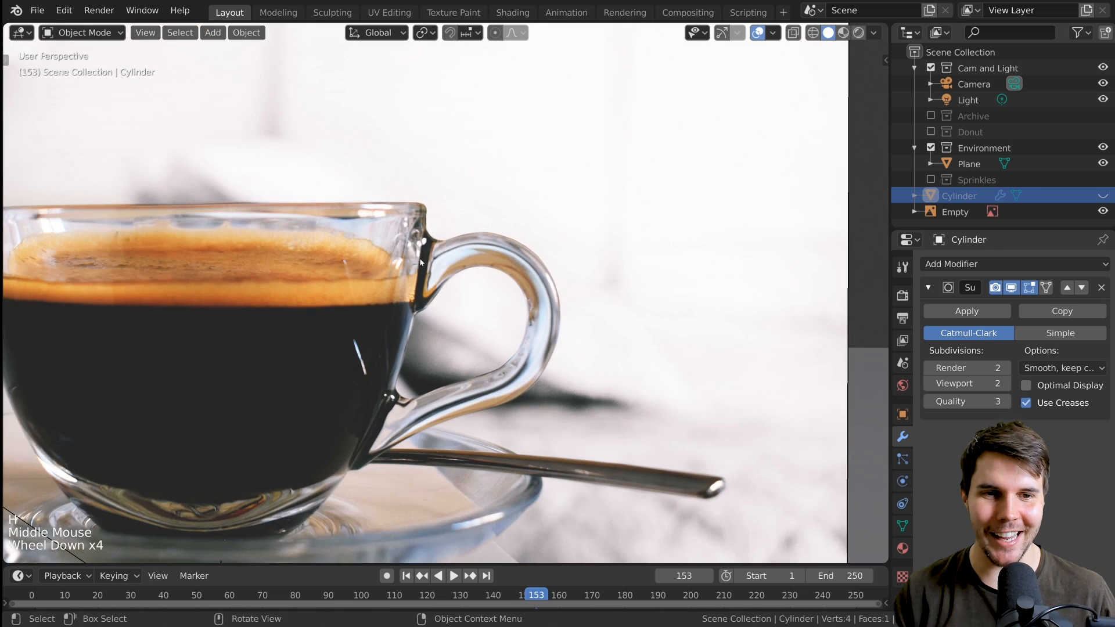
Unhide the cup and return to editing its mesh in the front view.
scroll(440, 286, up, 2)
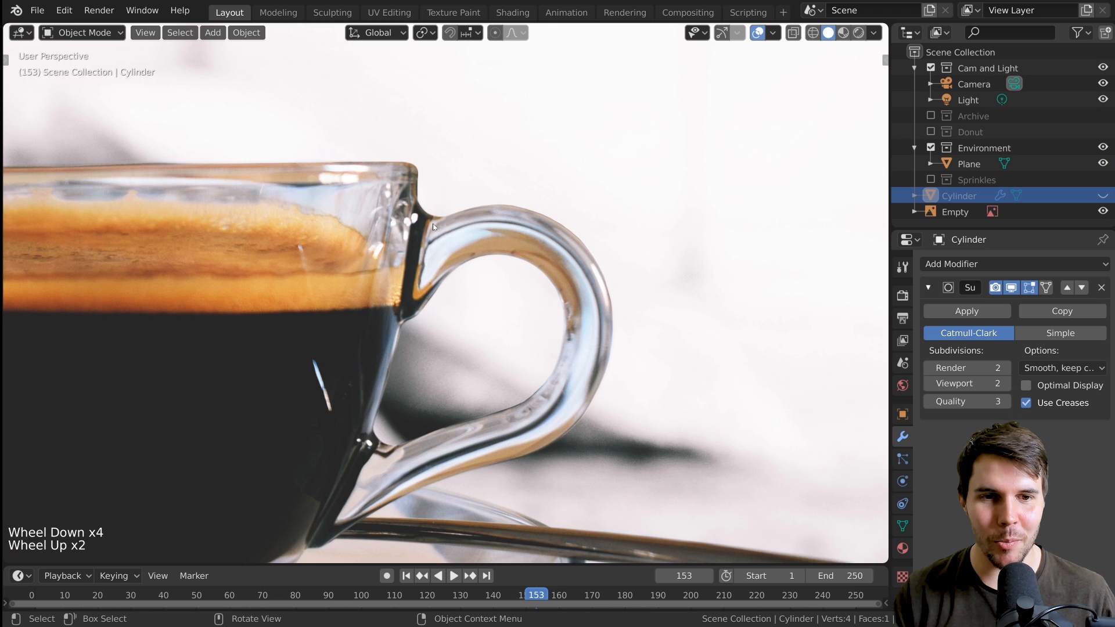
key(alt+h)
click(427, 278)
scroll(405, 316, up, 1)
key(Tab)
middle_drag(405, 315, 445, 226)
key(KP_1)
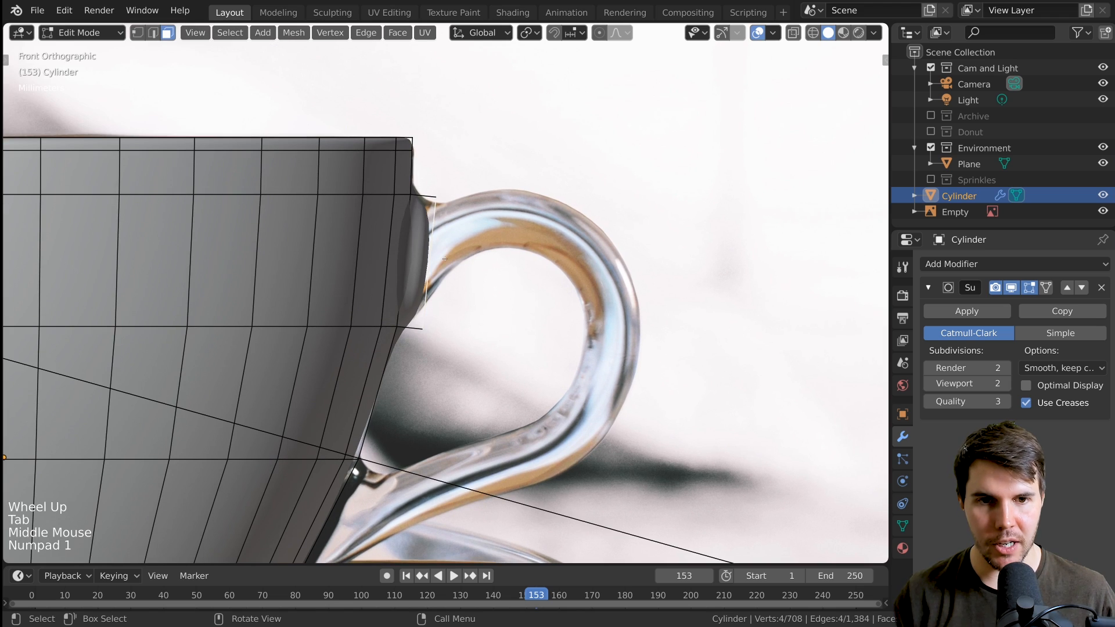
Extrude the upper attachment face outward about 7 mm along its normal and tilt it toward the handle.
scroll(445, 259, up, 4)
scroll(447, 275, down, 3)
key(e)
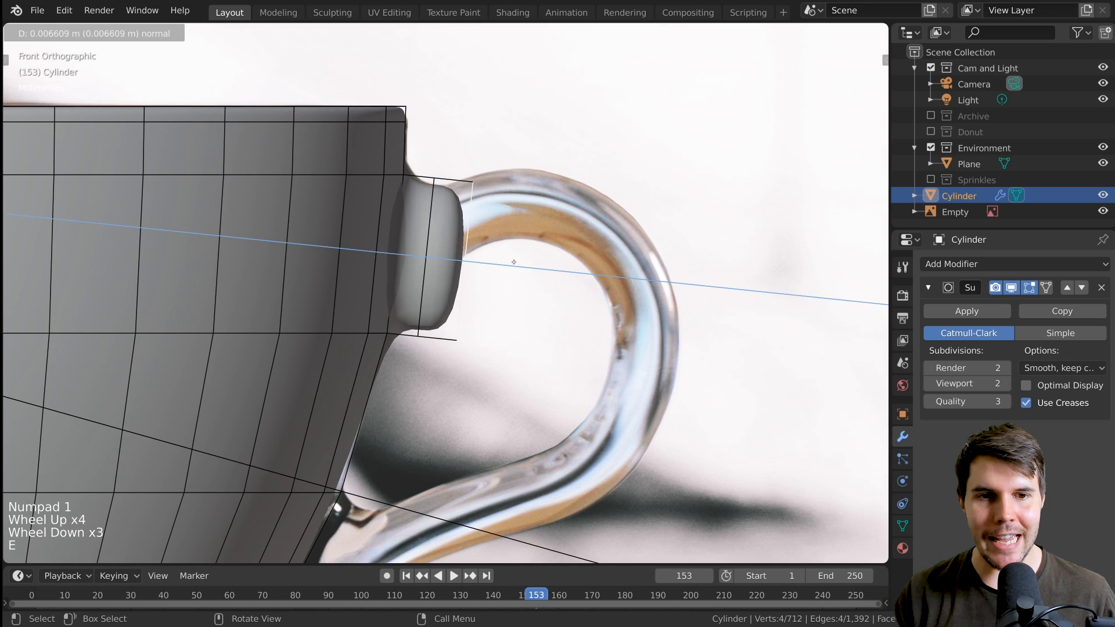
click(519, 261)
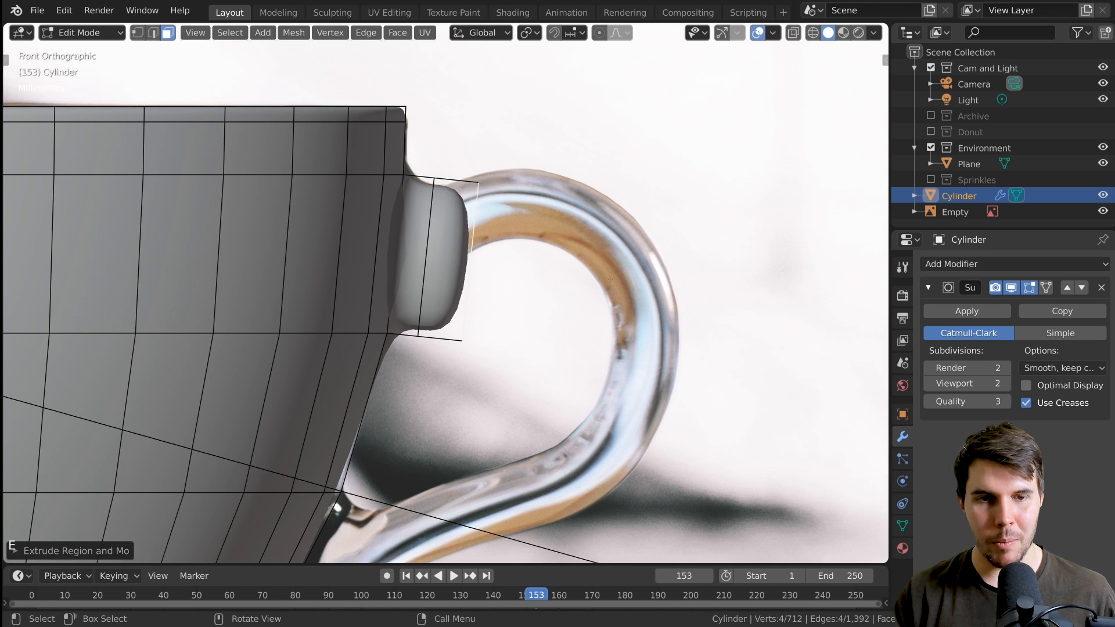
key(r)
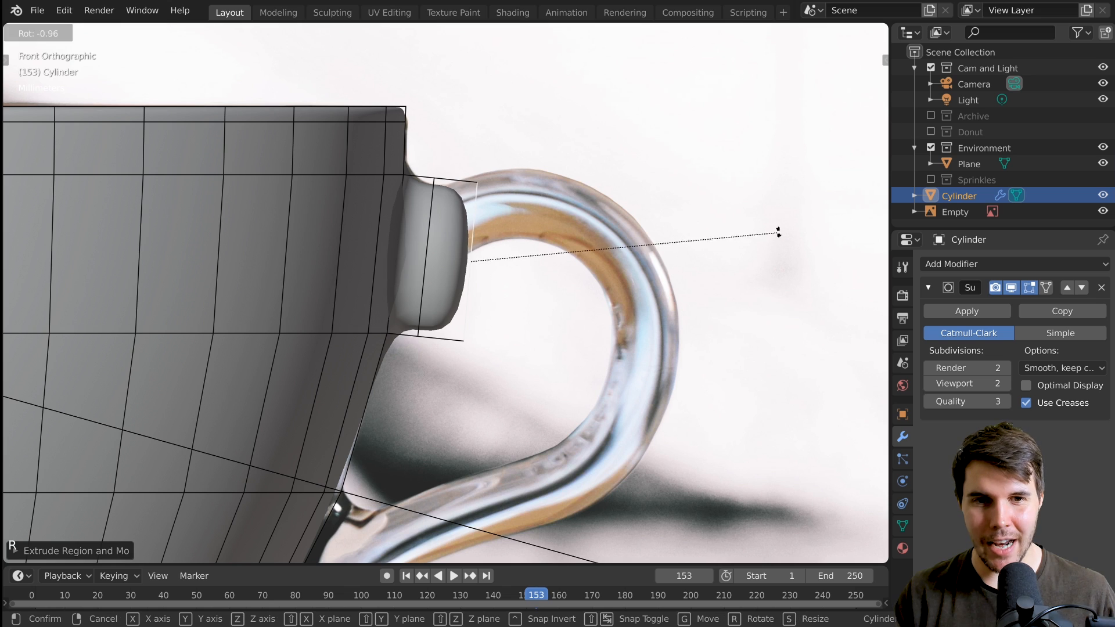
click(767, 161)
key(g)
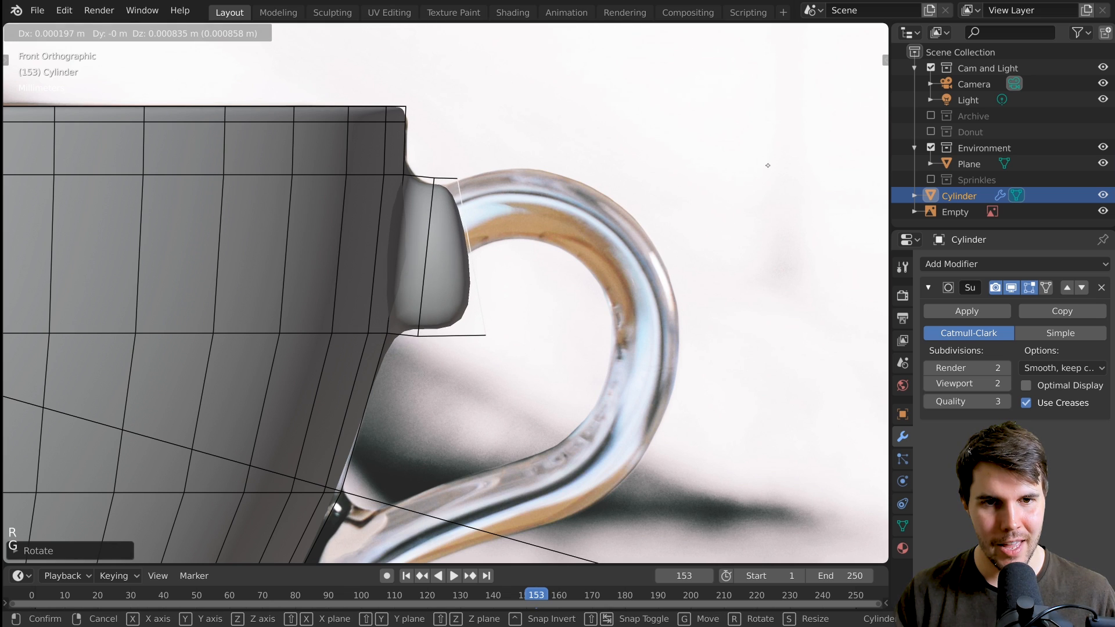
click(767, 167)
With vertex selection, move the extruded end's lower and upper vertices onto the handle's outline in the photo.
click(141, 33)
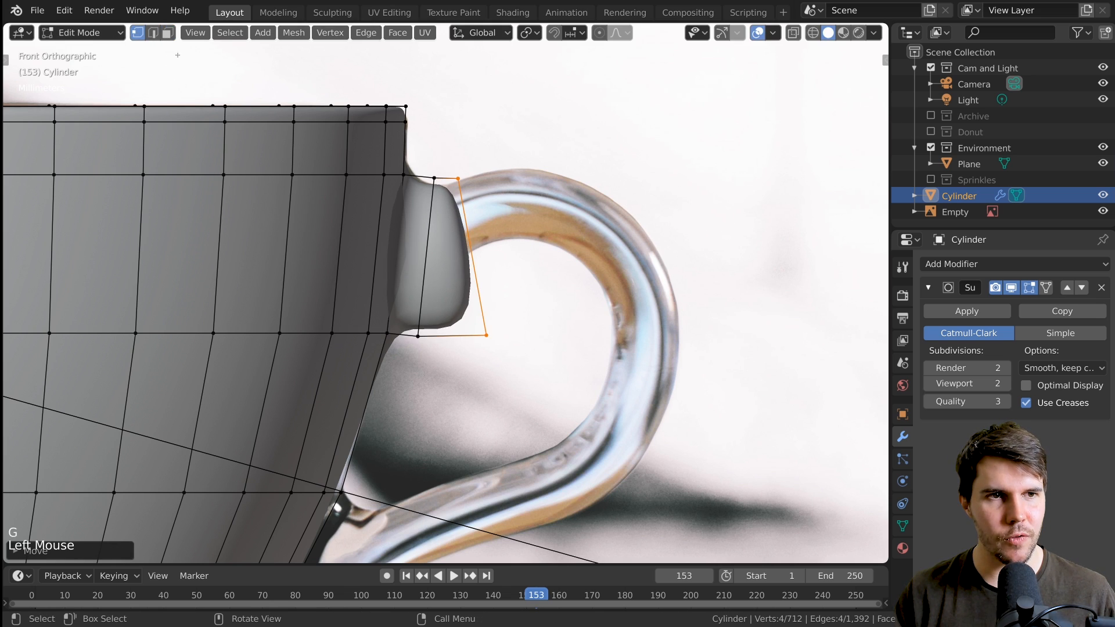
drag(535, 385, 479, 326)
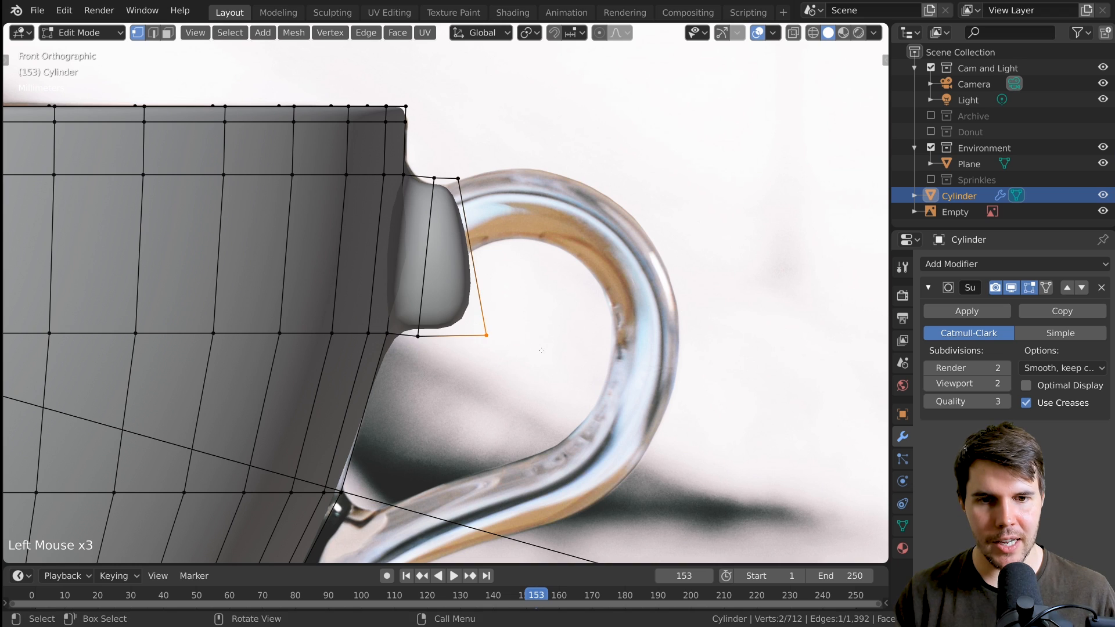
key(g)
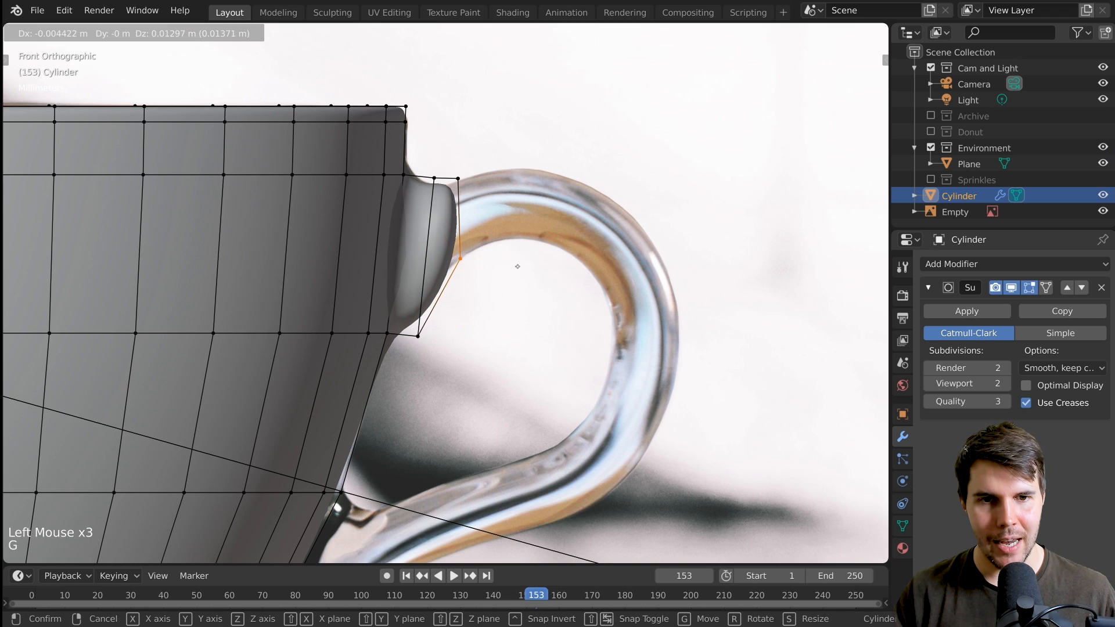
click(519, 267)
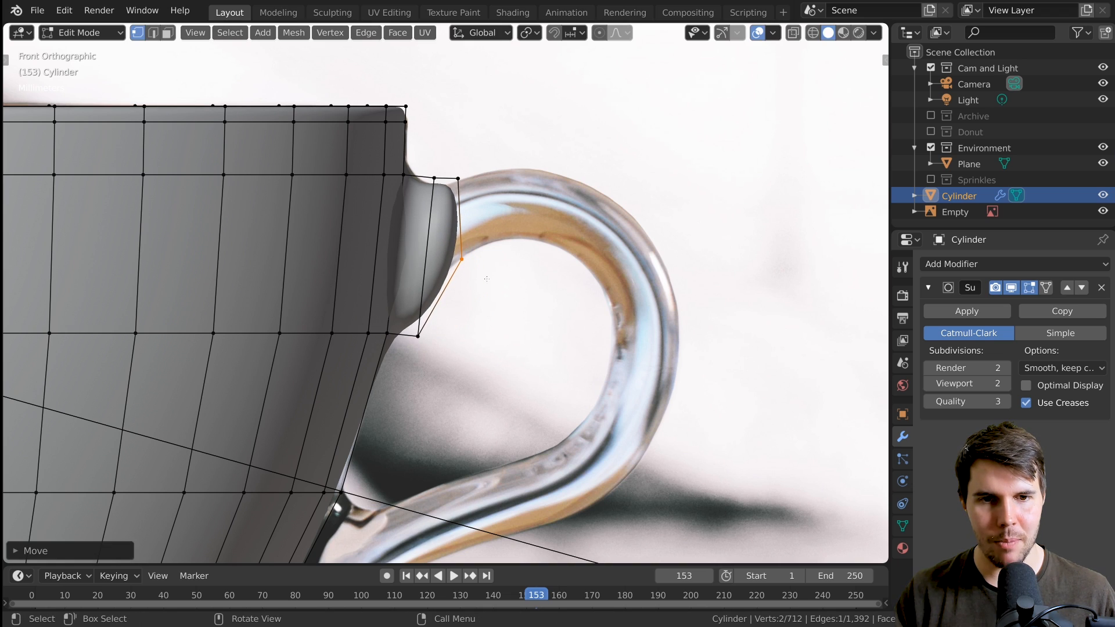
key(g)
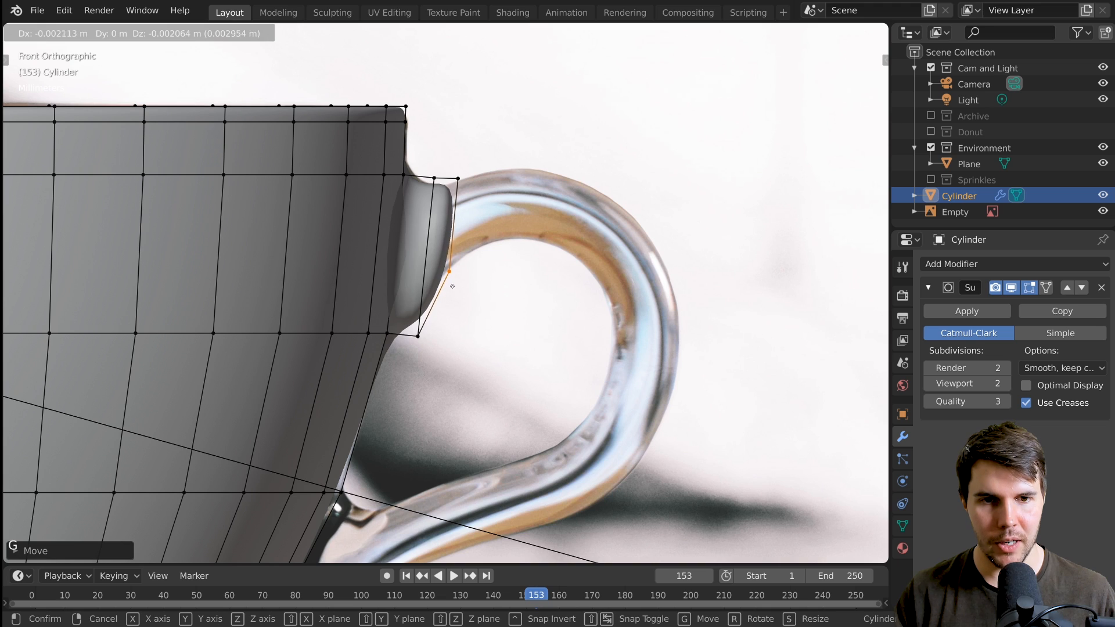
click(457, 281)
click(448, 181)
key(g)
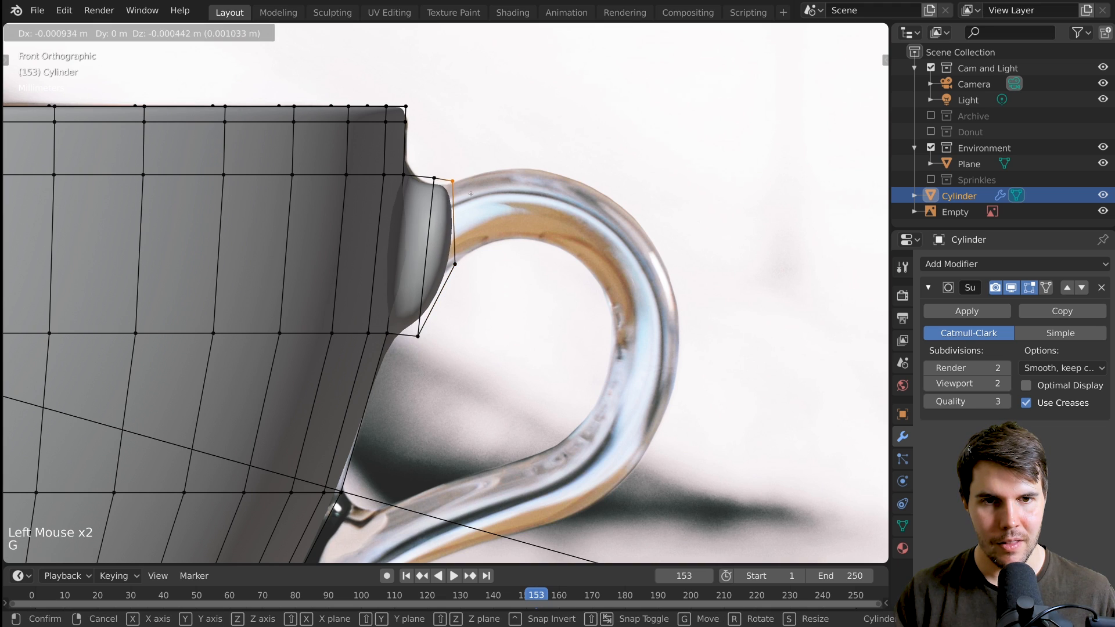
click(468, 196)
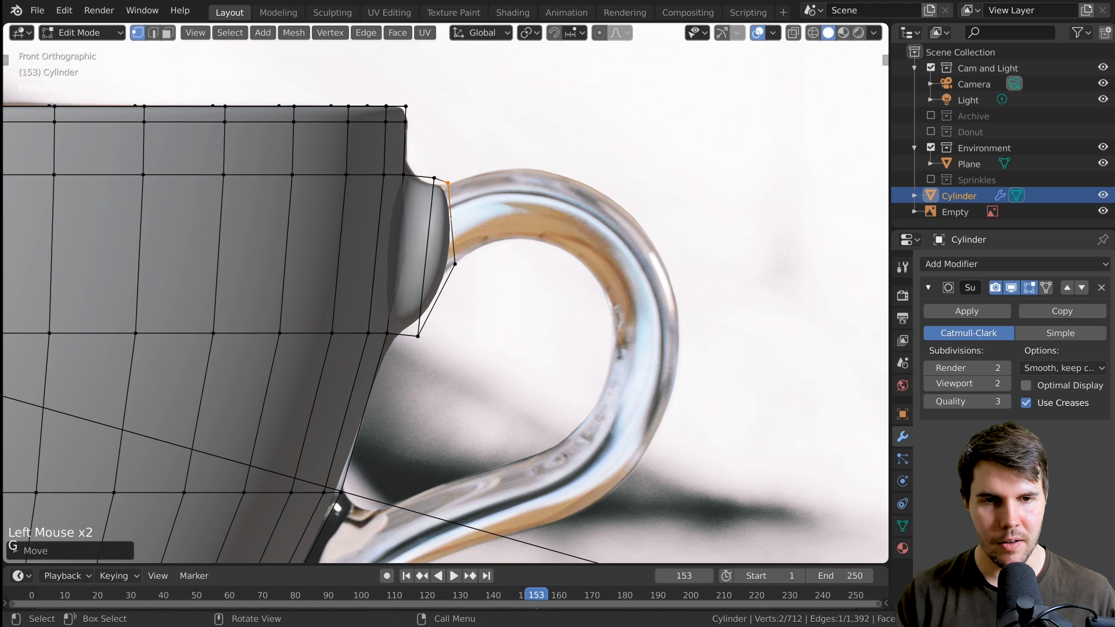
Select the whole end section, extrude it outward and move it along the photographed handle.
click(456, 246)
double_click(446, 179)
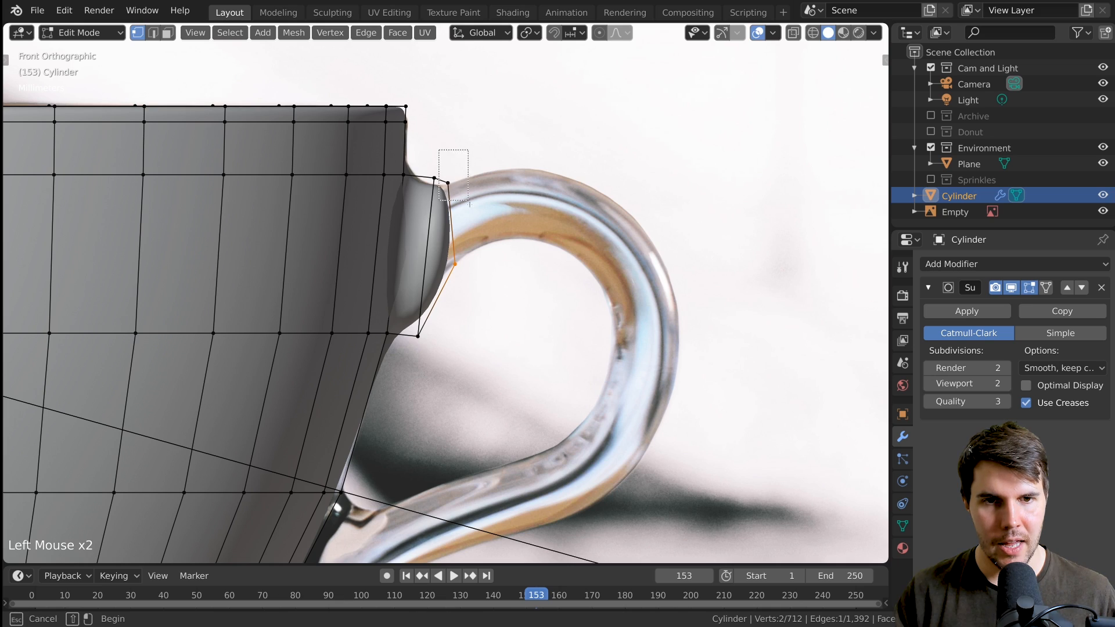
key(e)
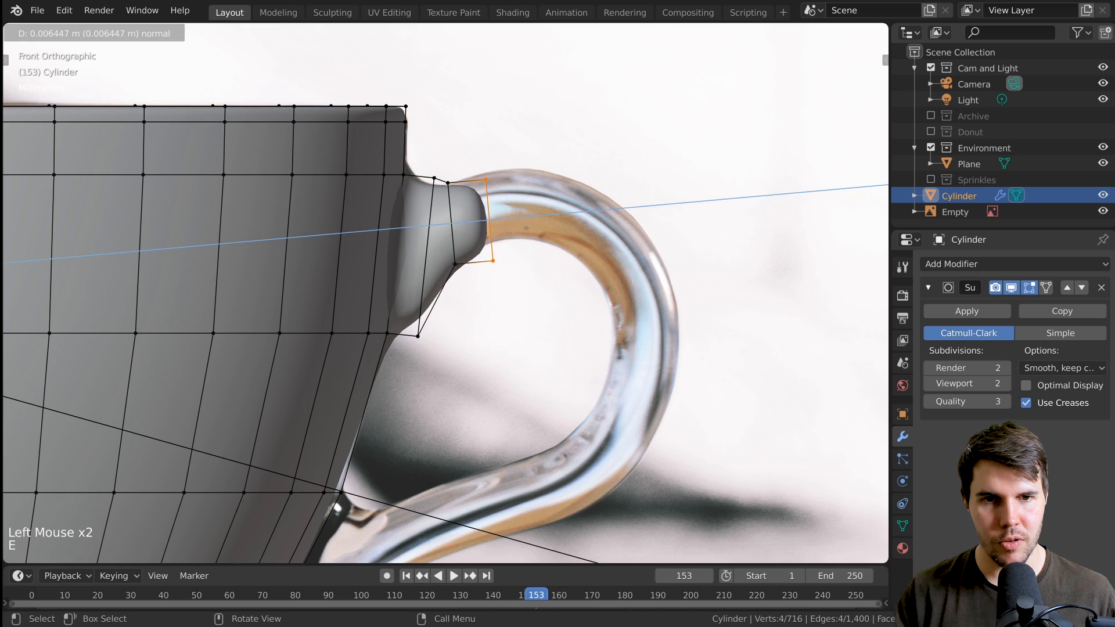
key(g)
click(534, 215)
In Object Mode, move the reference photo along the Y axis, then return to editing the cup.
scroll(543, 229, down, 3)
mouse_move(533, 216)
middle_down()
mouse_move(543, 229)
mouse_move(455, 403)
mouse_move(550, 244)
mouse_move(445, 262)
mouse_move(405, 256)
mouse_move(493, 249)
mouse_move(534, 233)
middle_up()
key(KP_1)
scroll(549, 244, up, 1)
scroll(549, 244, down, 5)
key(Tab)
click(517, 255)
scroll(517, 256, up, 2)
key(g)
key(y)
click(535, 247)
click(443, 272)
scroll(442, 273, up, 4)
key(Tab)
Reposition the handle's end section over the photographed handle in the front view.
scroll(496, 247, up, 2)
scroll(534, 232, down, 2)
key(Tab)
middle_drag(535, 232, 488, 254)
key(KP_1)
key(Tab)
scroll(566, 218, up, 2)
key(g)
click(522, 236)
Extrude the end section again, rotating it upright and placing it at the start of the handle's round curve.
scroll(511, 243, down, 2)
scroll(482, 257, up, 2)
key(e)
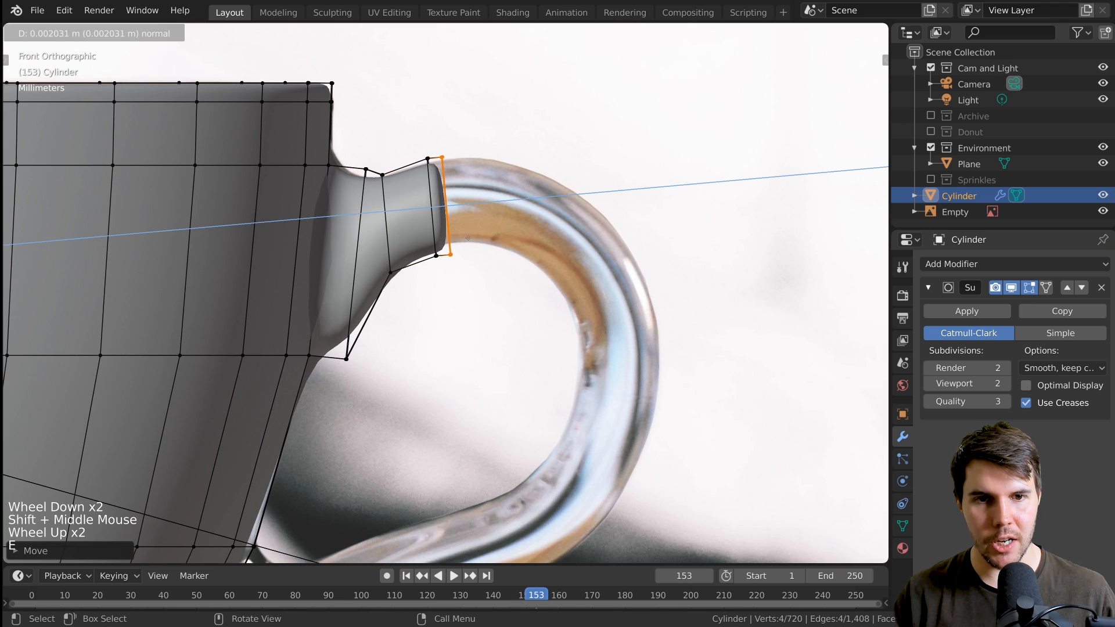
click(492, 244)
key(r)
click(497, 247)
key(g)
click(499, 249)
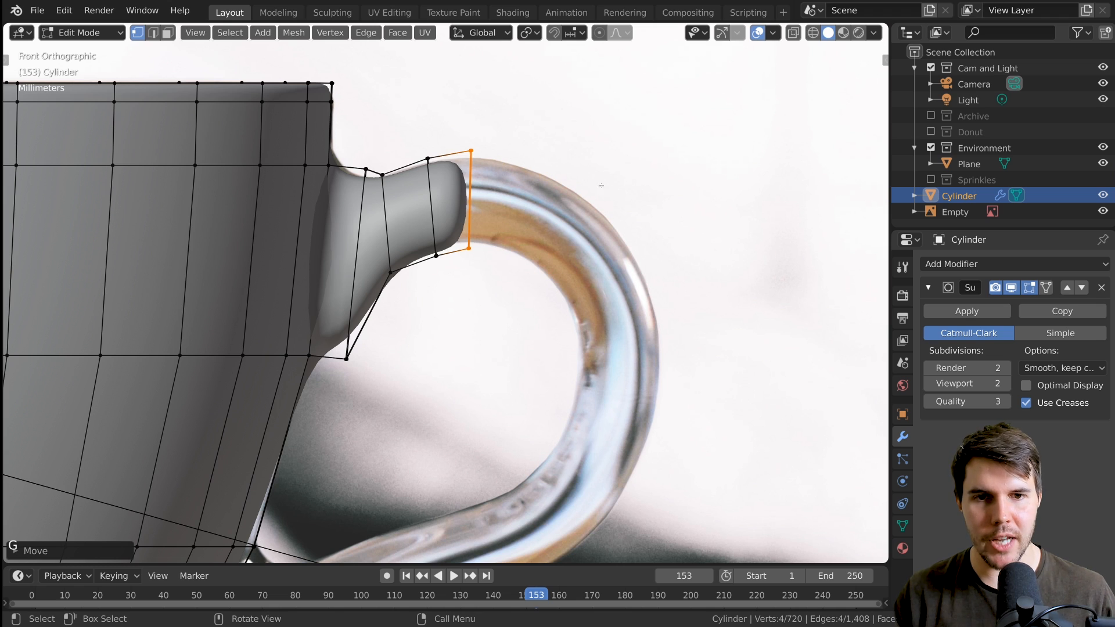
Select the edge loop just behind the handle's end and shift it about 0.6 mm up and toward the cup.
scroll(555, 257, down, 2)
shift+middle_drag(555, 257, 522, 244)
scroll(523, 244, up, 1)
alt+click(408, 174)
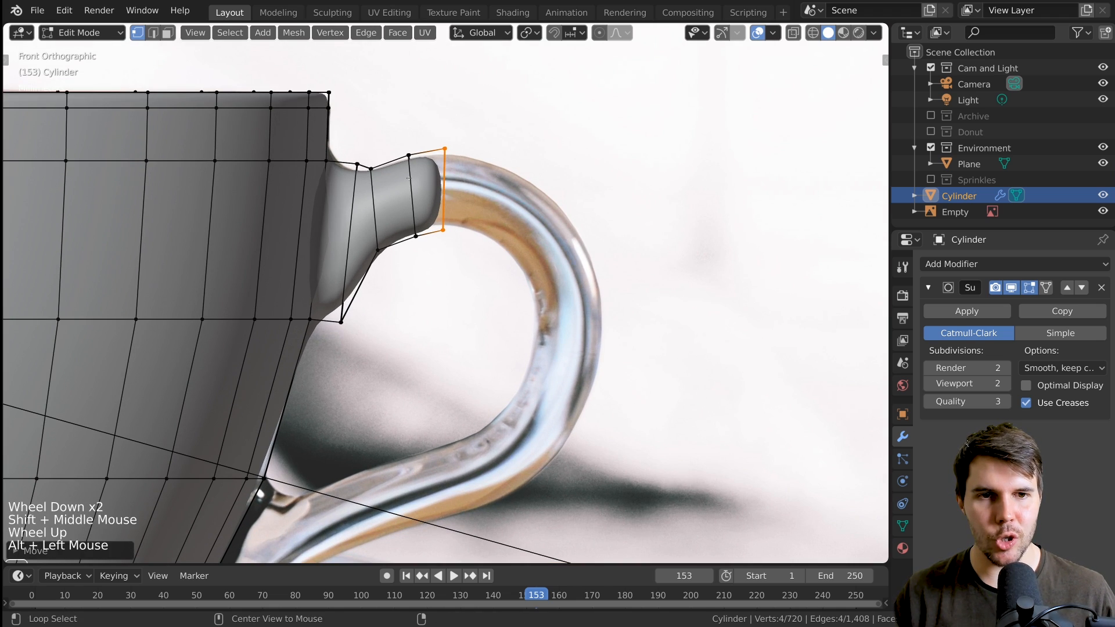
key(g)
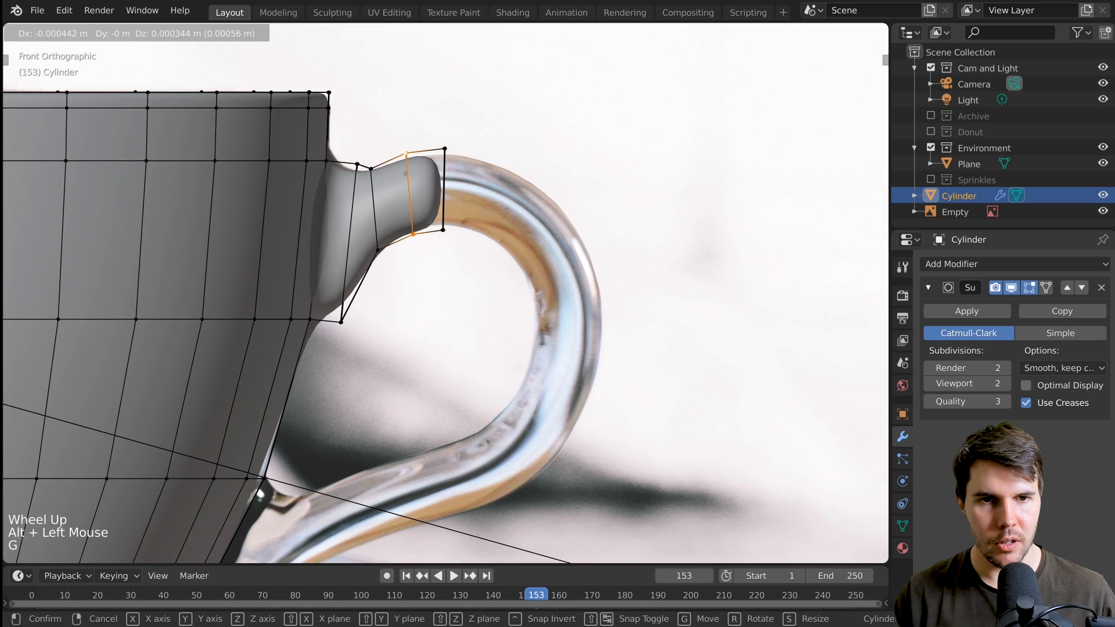
click(408, 174)
Place the 3D cursor at the centre of the handle's curve and spin the handle's end section around it.
drag(433, 100, 474, 235)
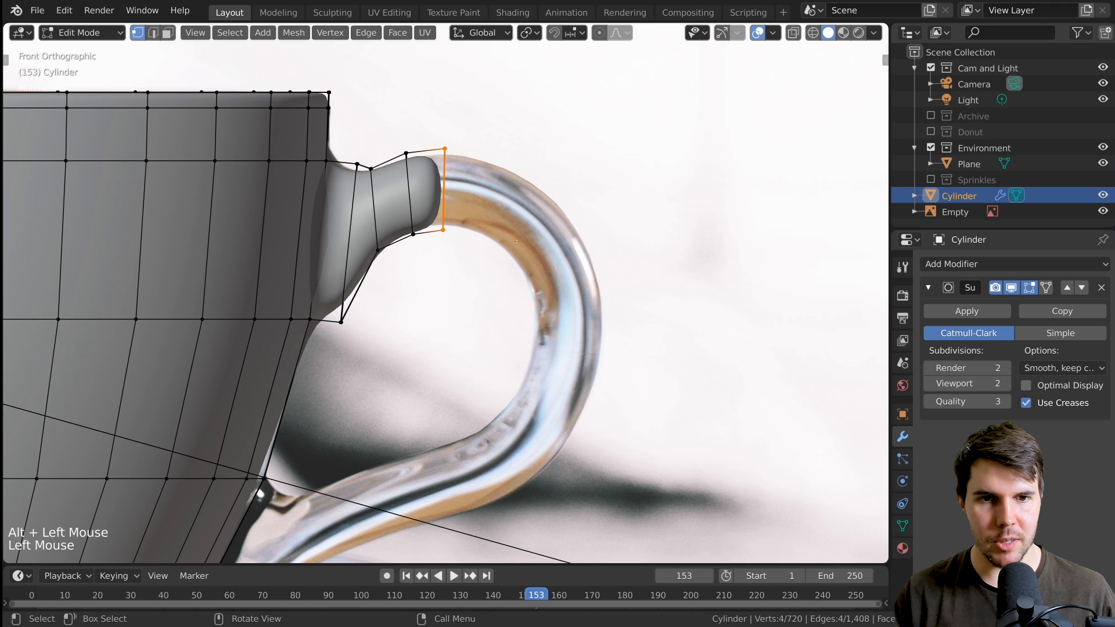
key(t)
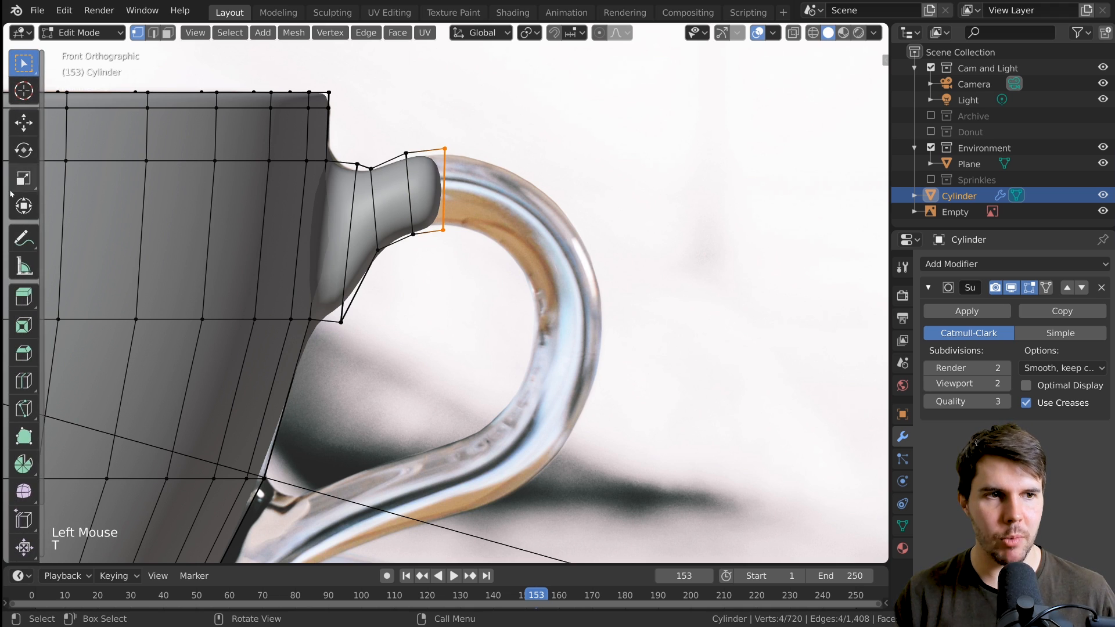
click(20, 466)
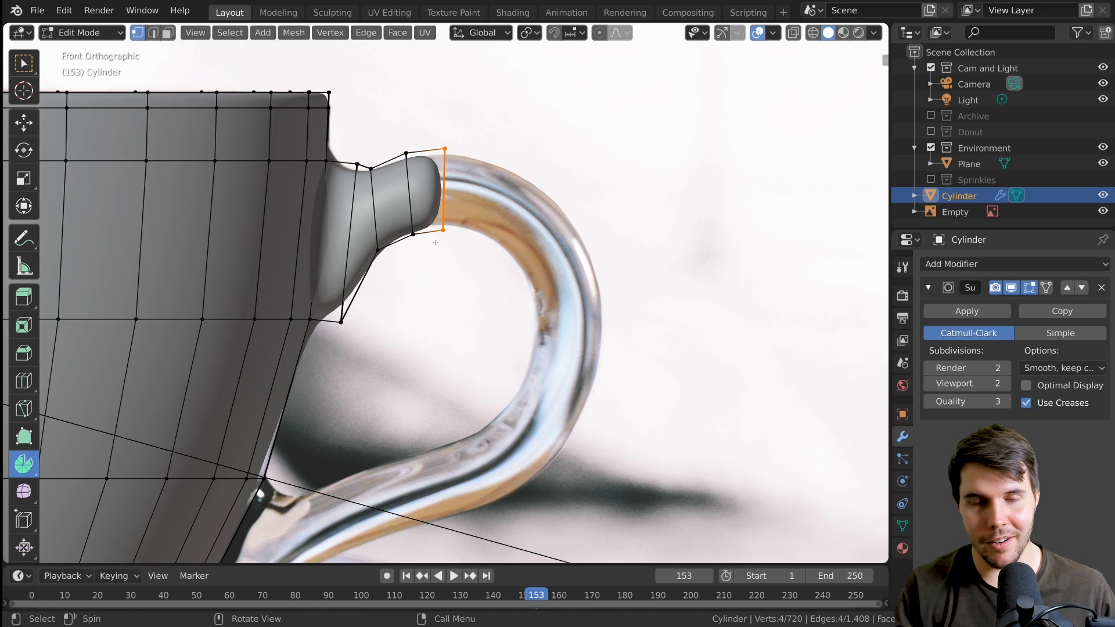
scroll(456, 279, down, 3)
scroll(445, 313, up, 3)
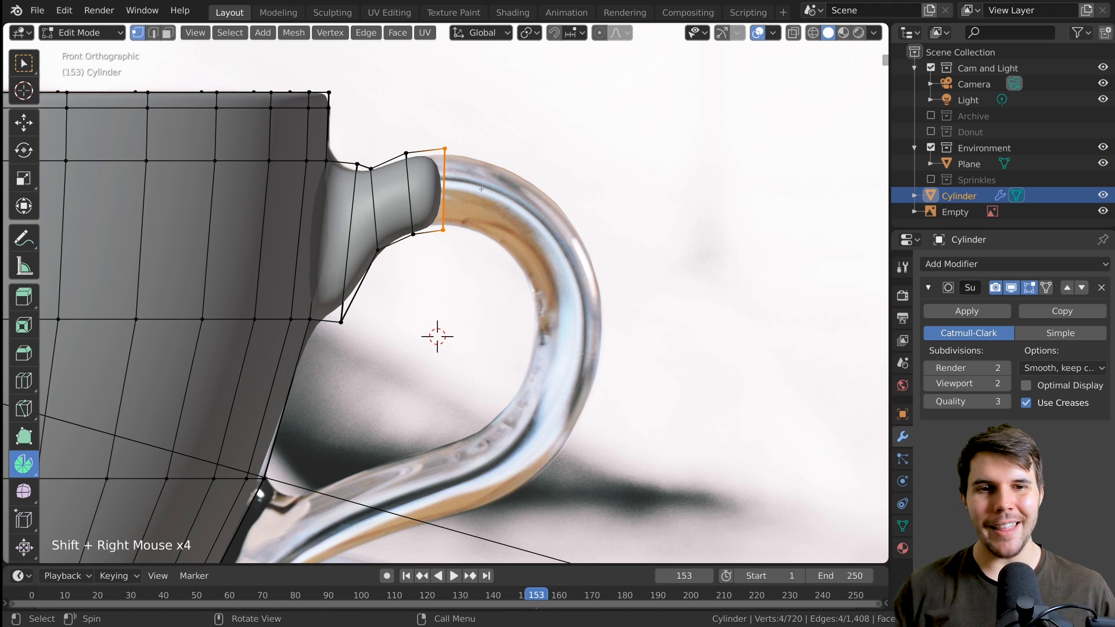
click(744, 446)
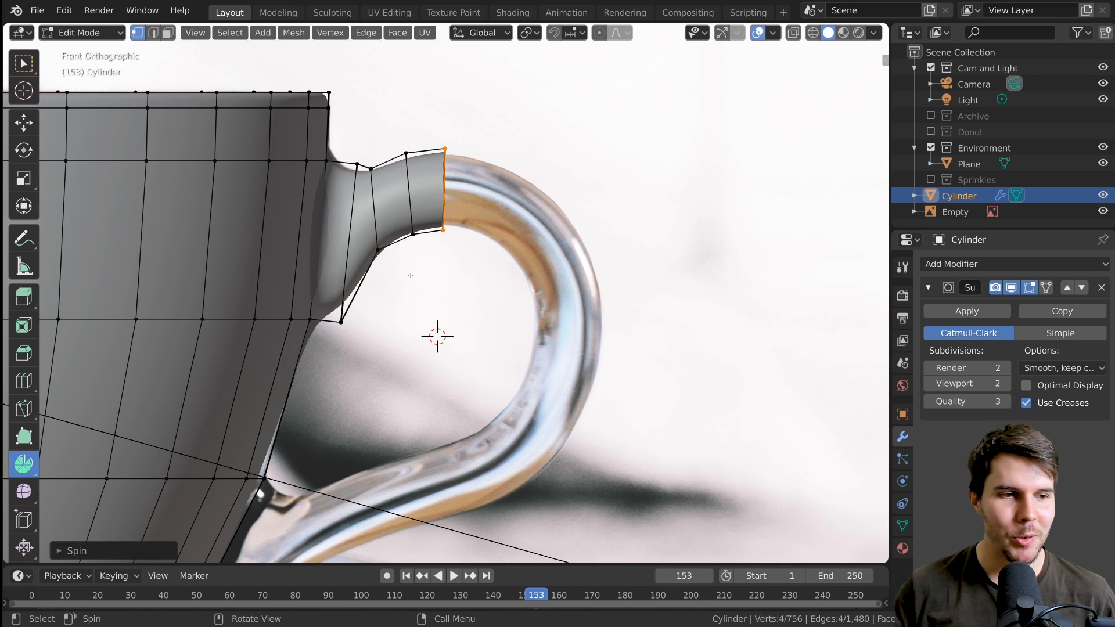
Set the Spin angle to 160° so the handle follows the curve in the front view.
middle_drag(497, 300, 450, 319)
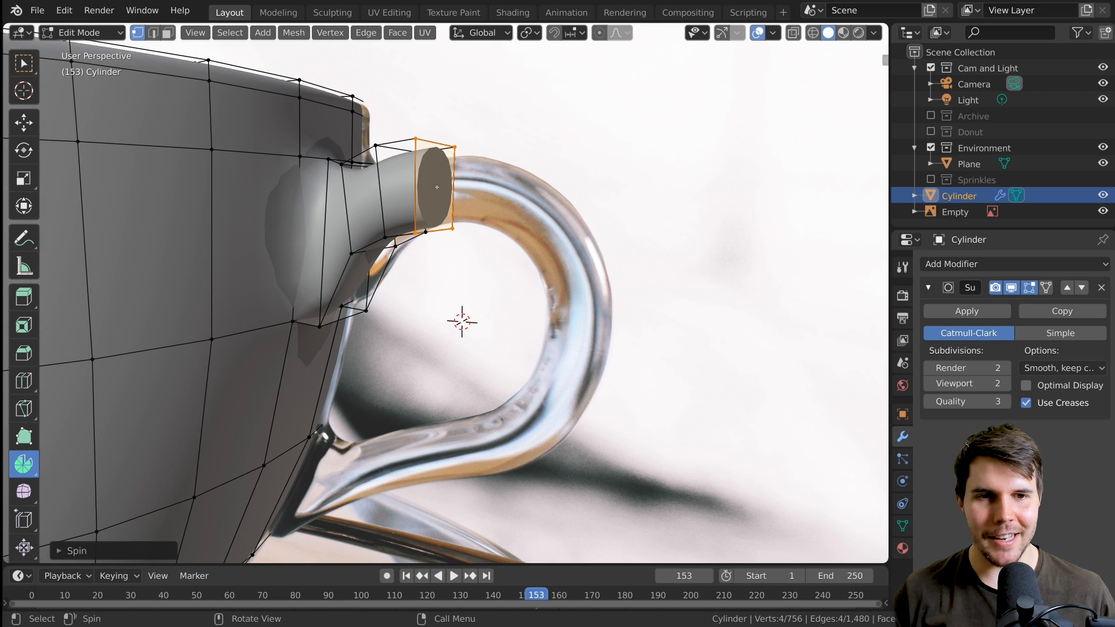
middle_drag(436, 187, 509, 150)
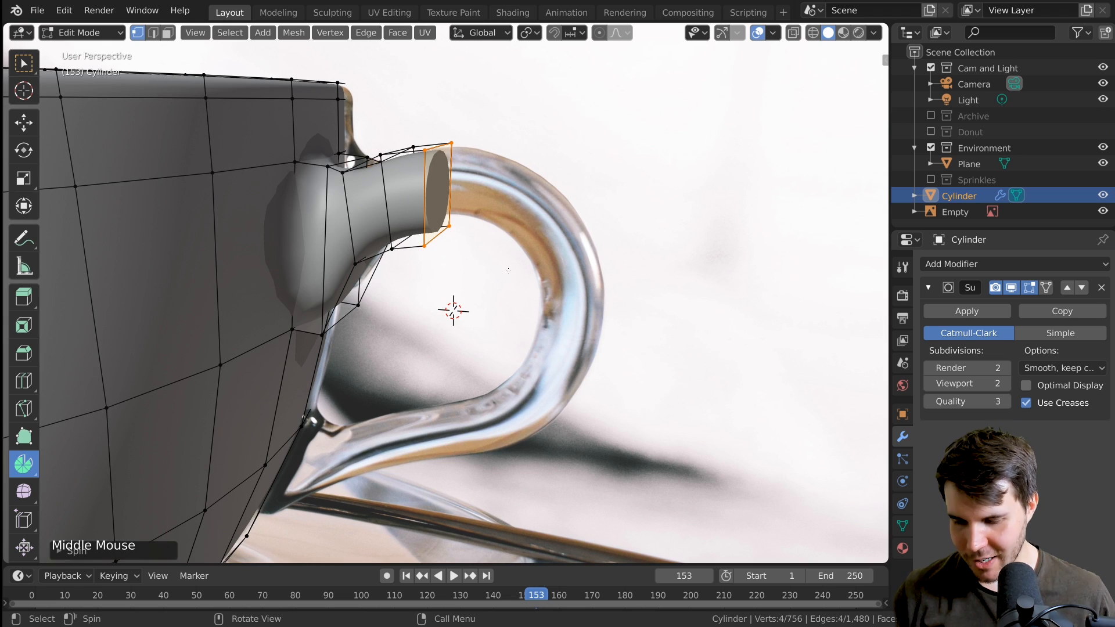
key(KP_1)
click(75, 550)
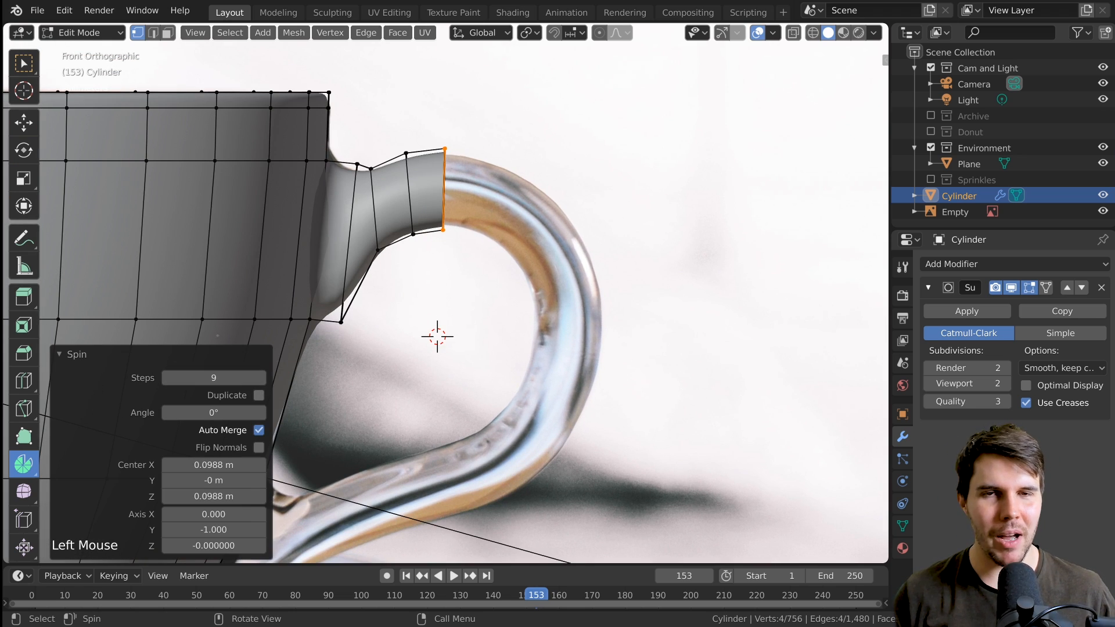
drag(214, 412, 365, 412)
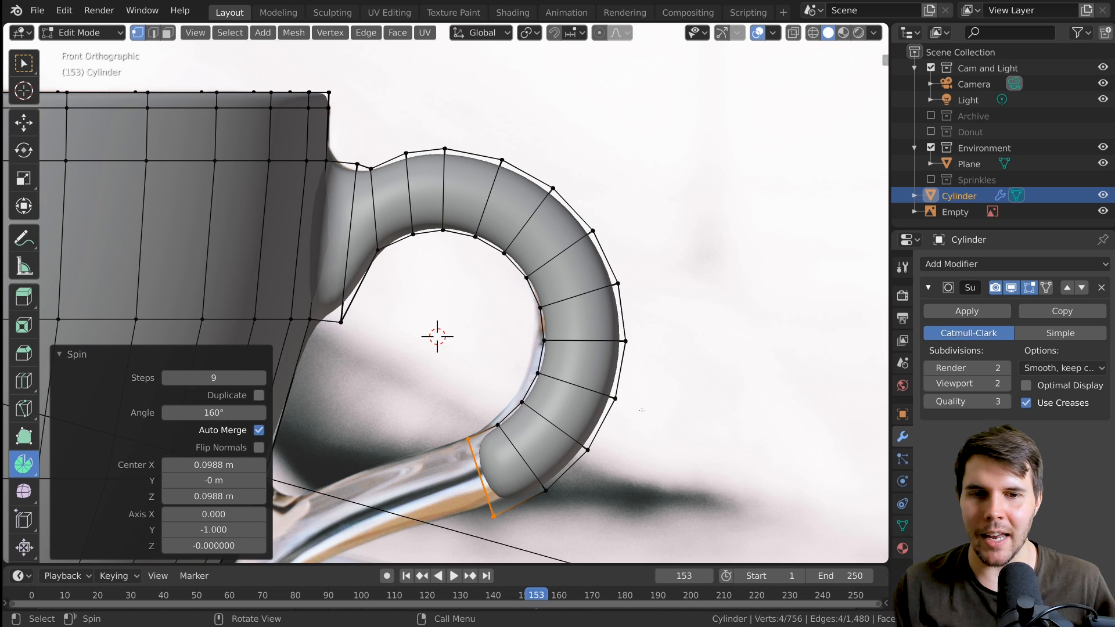
Adjust the Spin centre to X 0.0998 m and Z 0.101 m to fit the photographed handle.
scroll(785, 445, up, 1)
shift+middle_drag(785, 446, 802, 371)
scroll(931, 405, down, 2)
scroll(932, 406, down, 1)
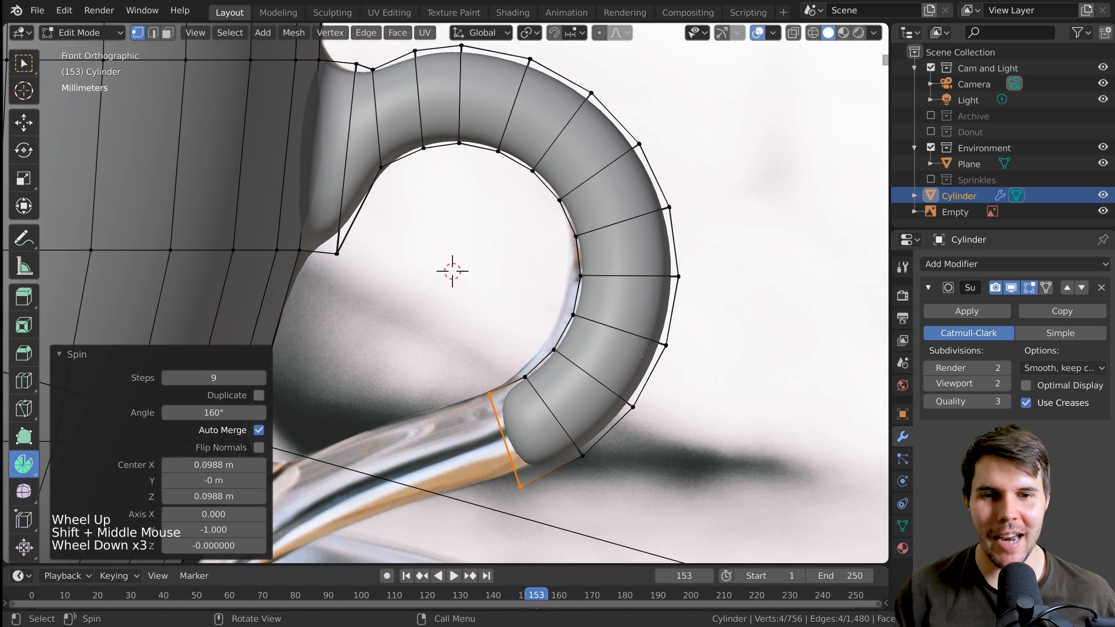
scroll(581, 441, down, 1)
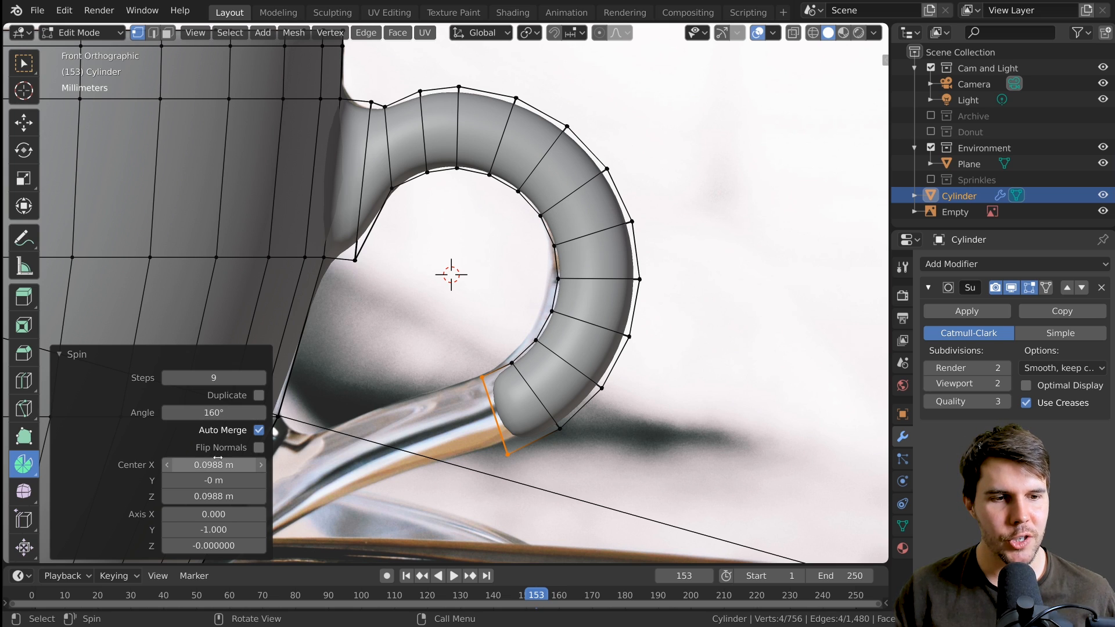
drag(216, 463, 213, 463)
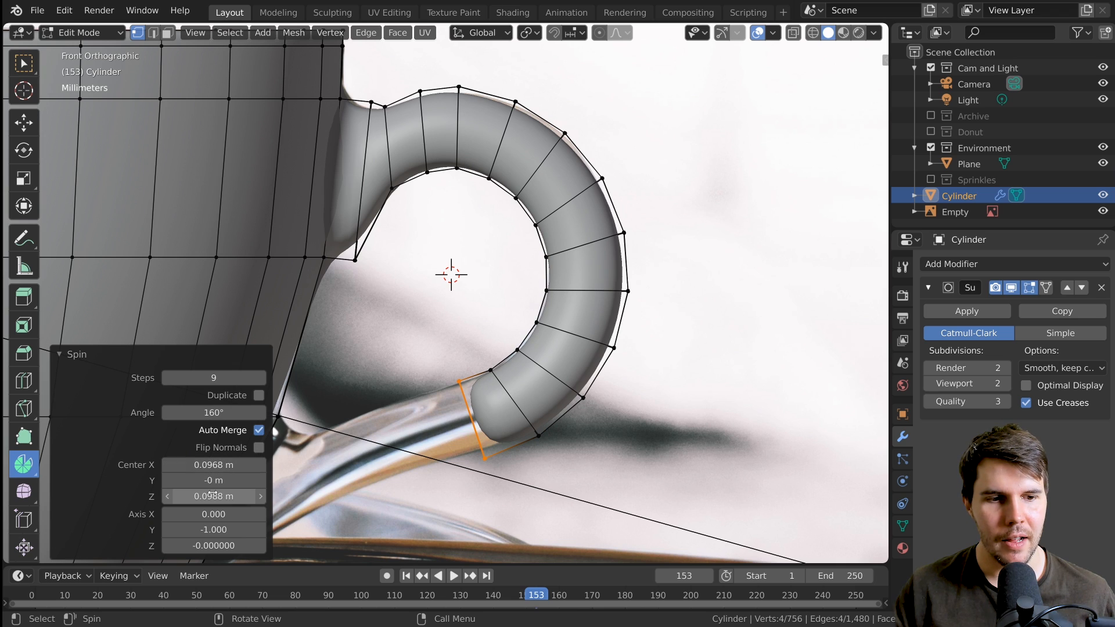
drag(214, 496, 216, 465)
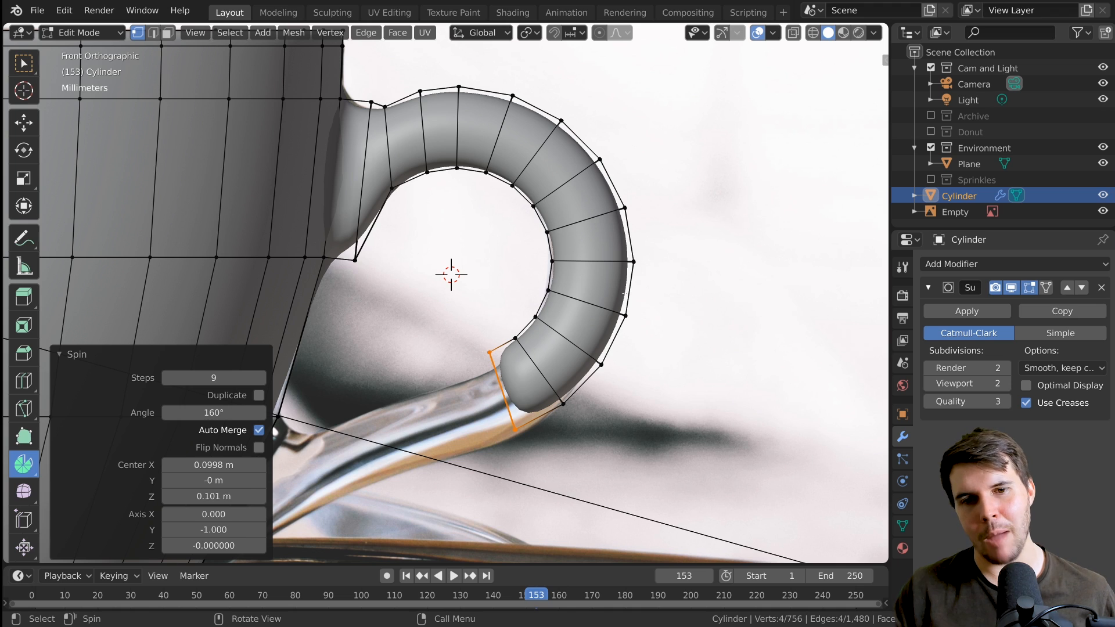
Reduce the number of Spin steps to 7.
click(167, 378)
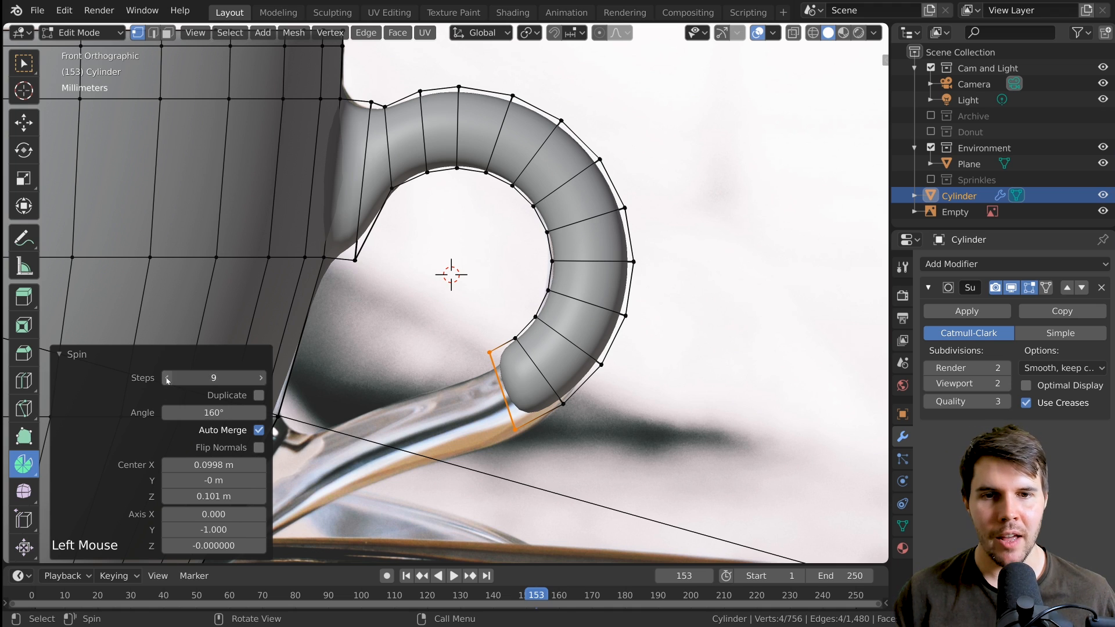
click(167, 378)
click(167, 378)
click(167, 378)
click(168, 378)
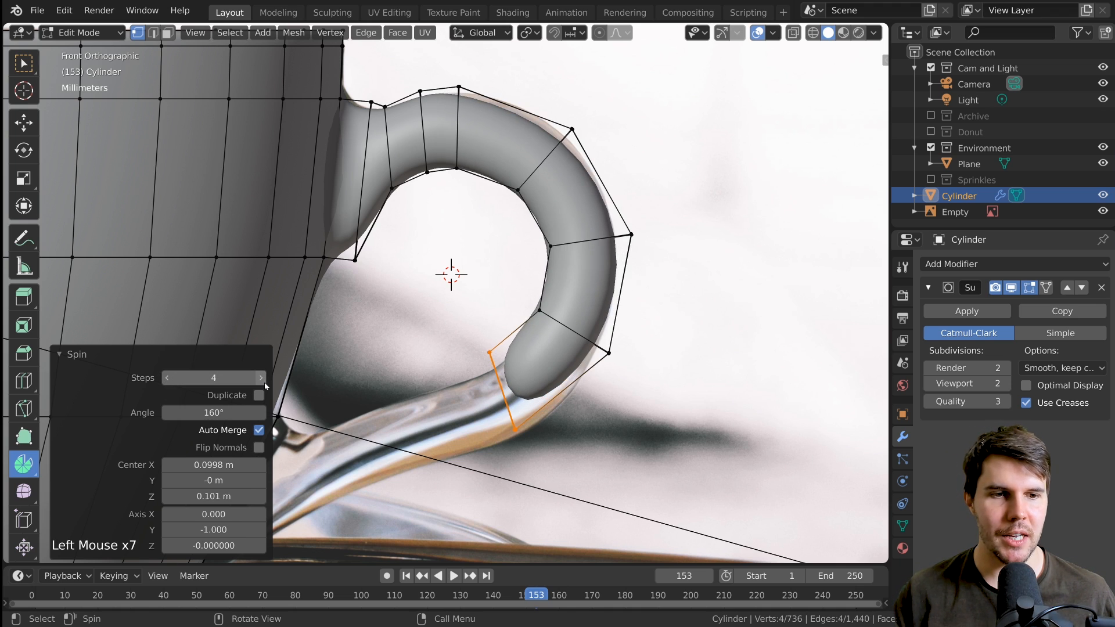
click(262, 378)
click(261, 378)
click(261, 378)
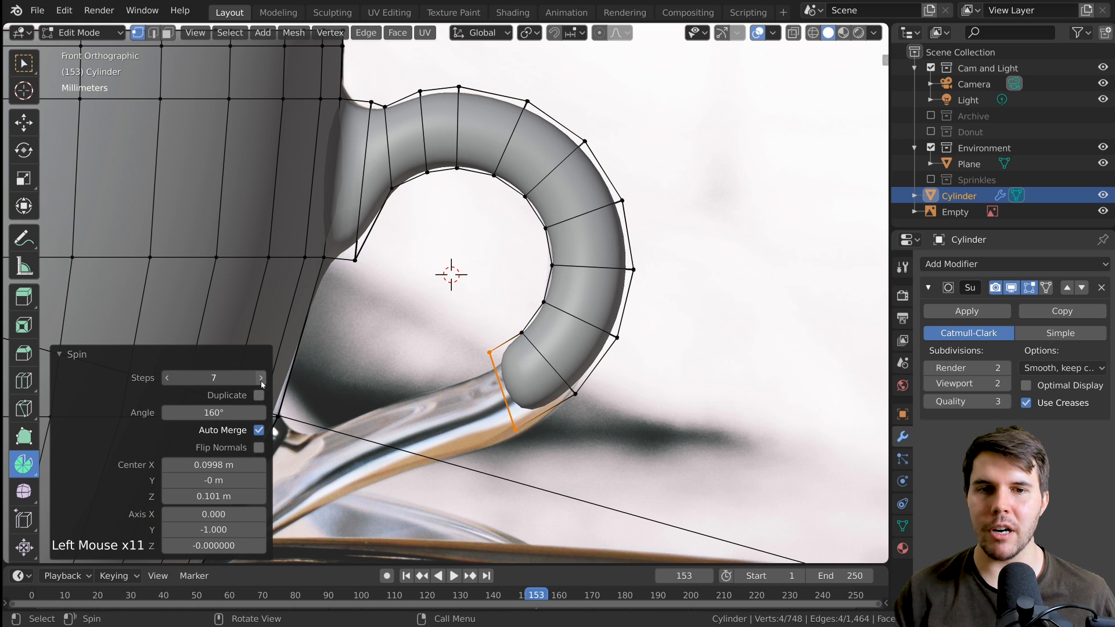
Set the Spin steps to 8, then move and slightly rotate the handle's end loop to fit the photographed handle.
click(261, 378)
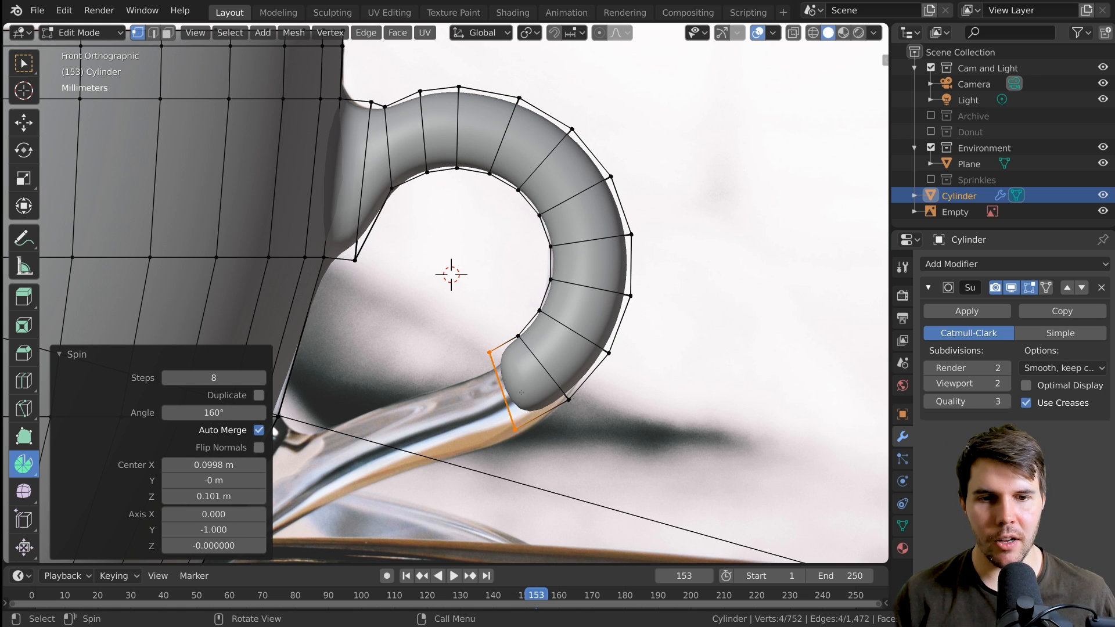
shift+middle_drag(522, 392, 473, 310)
scroll(474, 310, up, 1)
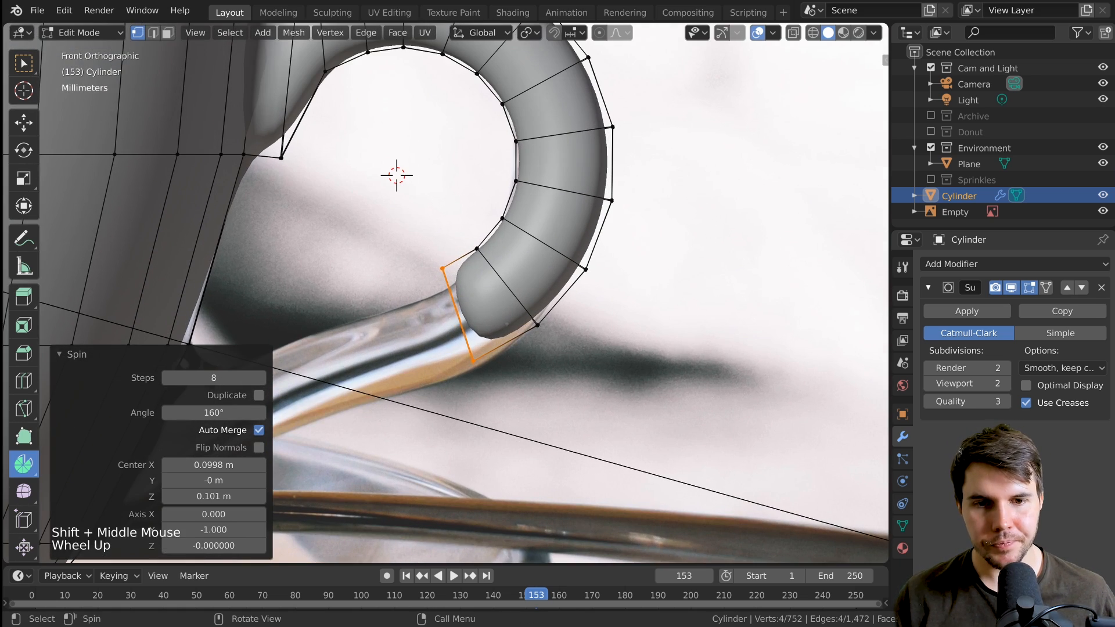
key(g)
click(495, 347)
key(r)
click(498, 349)
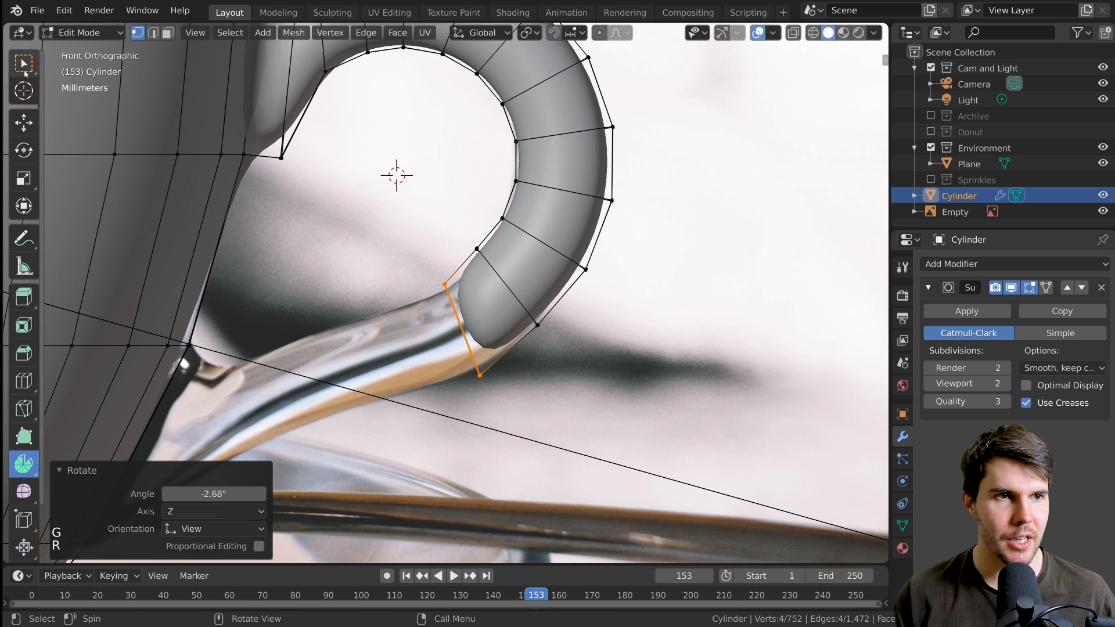
Switch to the selection tool and fine-tune the angle and position of the handle's end loop against the photo.
click(24, 73)
key(r)
click(572, 321)
key(g)
click(572, 332)
key(r)
click(564, 317)
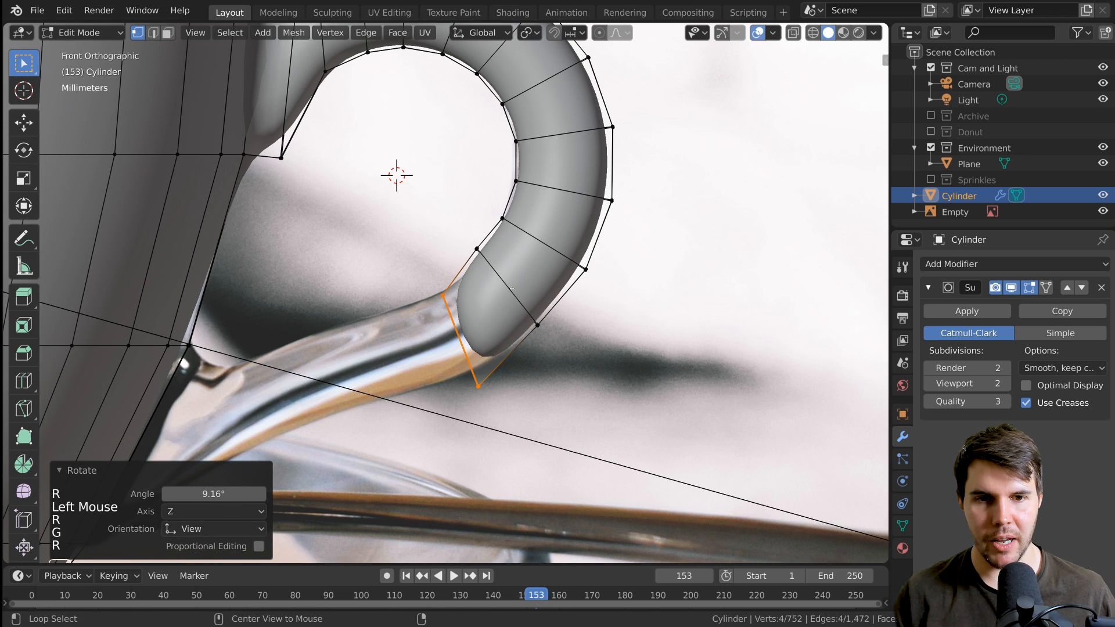
Nudge the edge loops further up the handle's curve to follow the outline in the photo.
alt+click(511, 288)
key(g)
alt+click(518, 294)
alt+click(611, 192)
key(g)
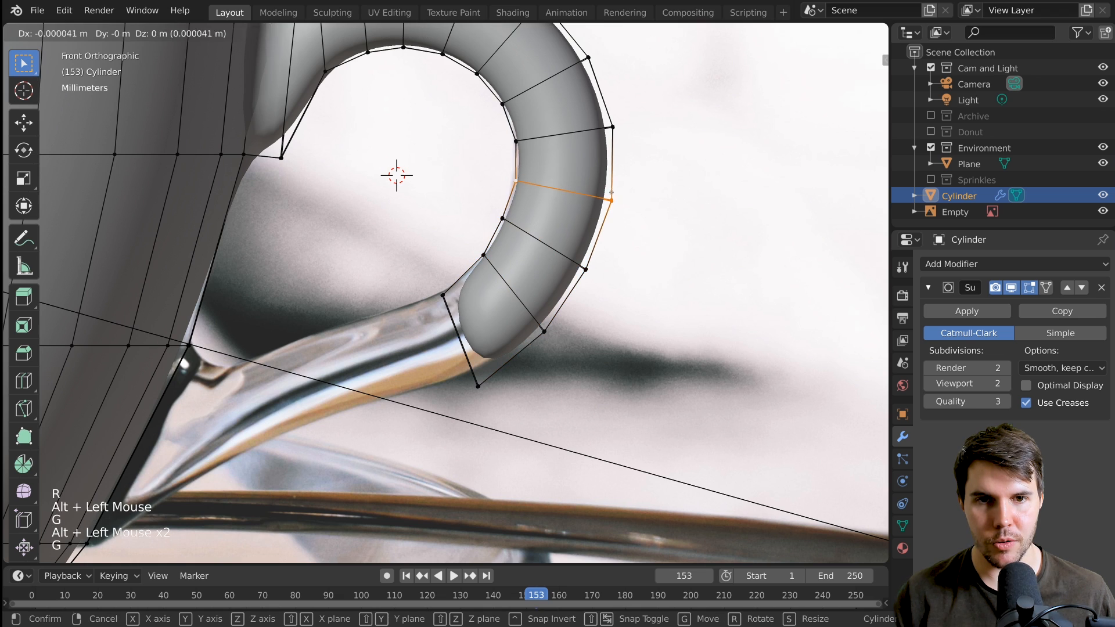
click(610, 194)
scroll(530, 243, down, 3)
key(Tab)
shift+middle_drag(530, 243, 551, 255)
key(Tab)
scroll(532, 315, up, 2)
alt+click(493, 314)
key(g)
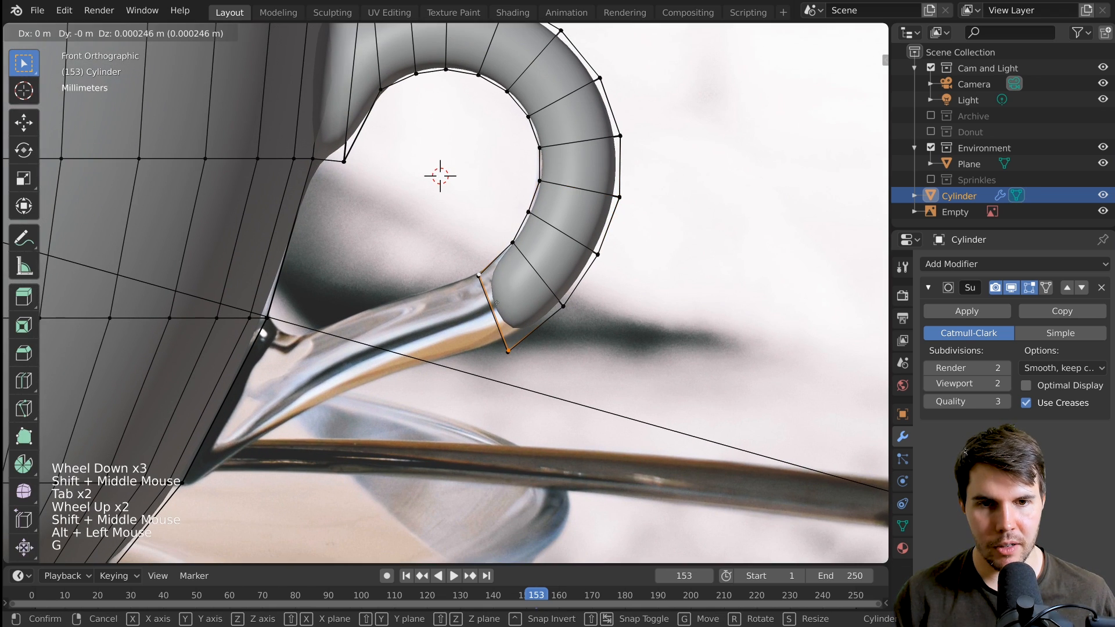
click(492, 315)
key(ctrl+z)
Select all the vertices of the handle's end section and reposition them over the photographed handle.
drag(455, 239, 509, 413)
shift+middle_drag(527, 332, 642, 252)
key(g)
click(582, 271)
Extrude the handle's end toward the cup, rotate the new section 9.5° and position it on the photo.
key(e)
click(642, 296)
key(r)
click(645, 297)
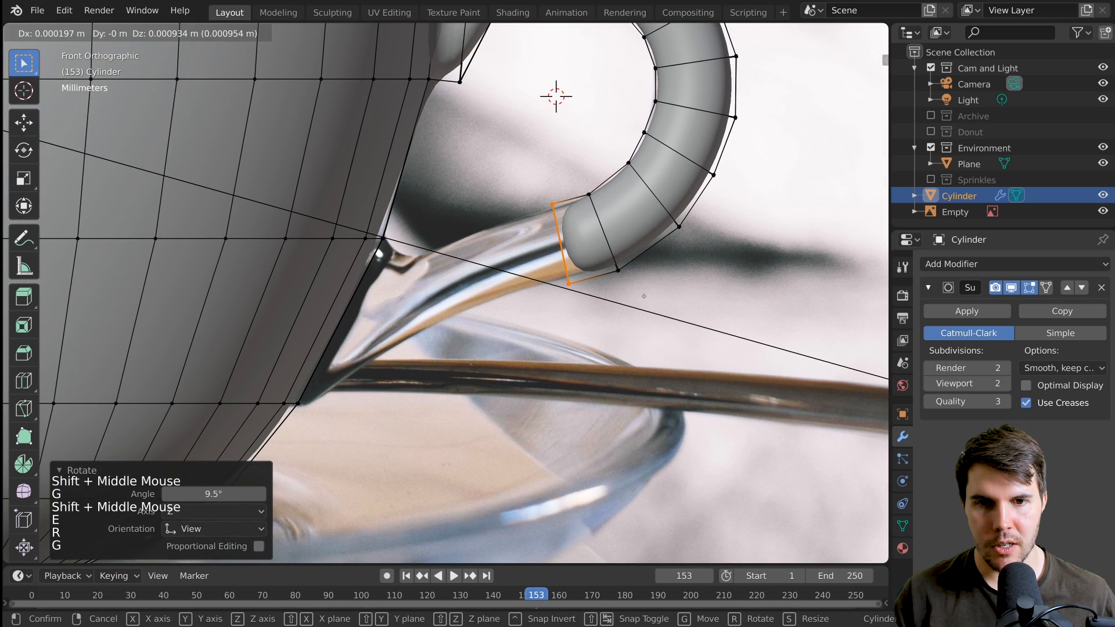
key(g)
click(646, 296)
Extrude another section along the lower arm of the handle, then move and rotate it to match the photo.
key(e)
click(575, 313)
key(g)
click(549, 325)
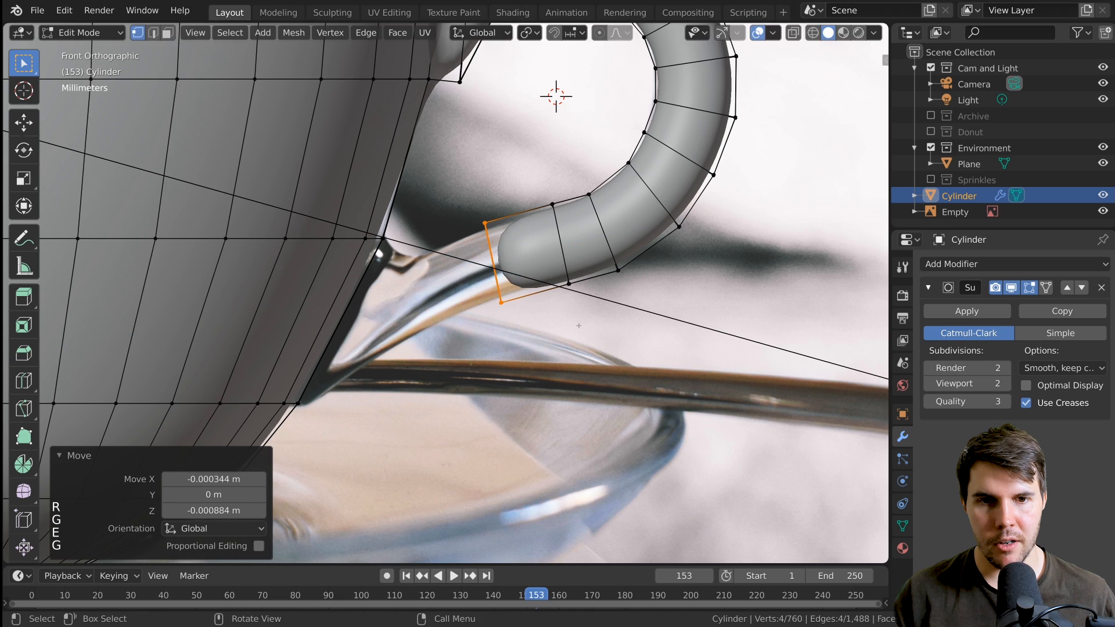
key(r)
click(525, 334)
Extrude the handle's end another 0.00913 m toward the cup and align the new section with the photographed arm.
shift+middle_drag(525, 335, 577, 310)
key(e)
click(589, 314)
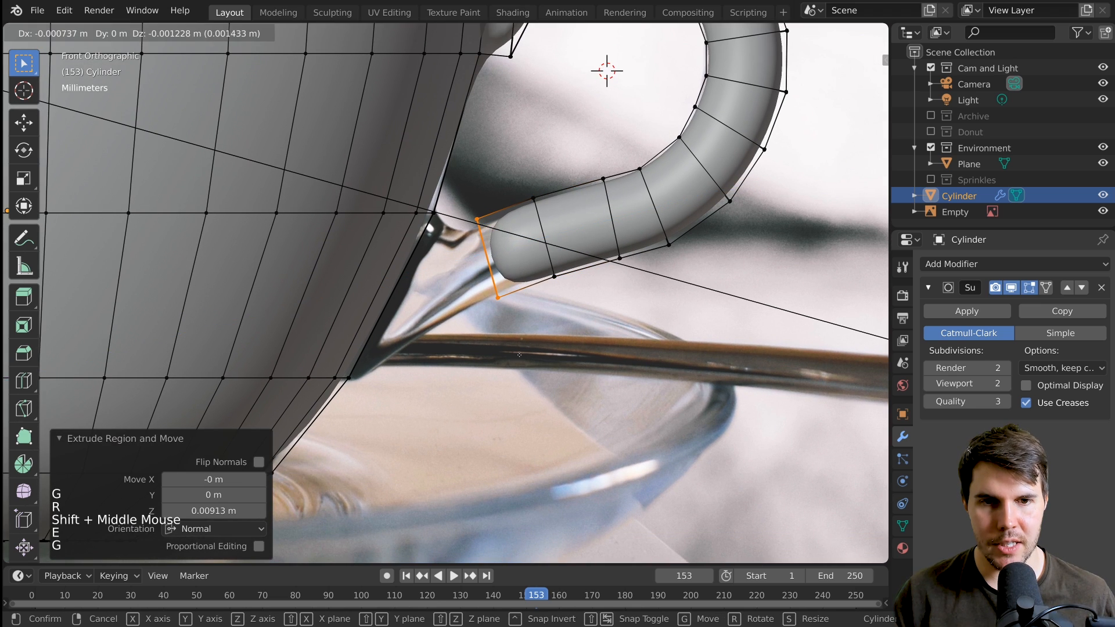
key(g)
click(622, 324)
key(r)
click(624, 325)
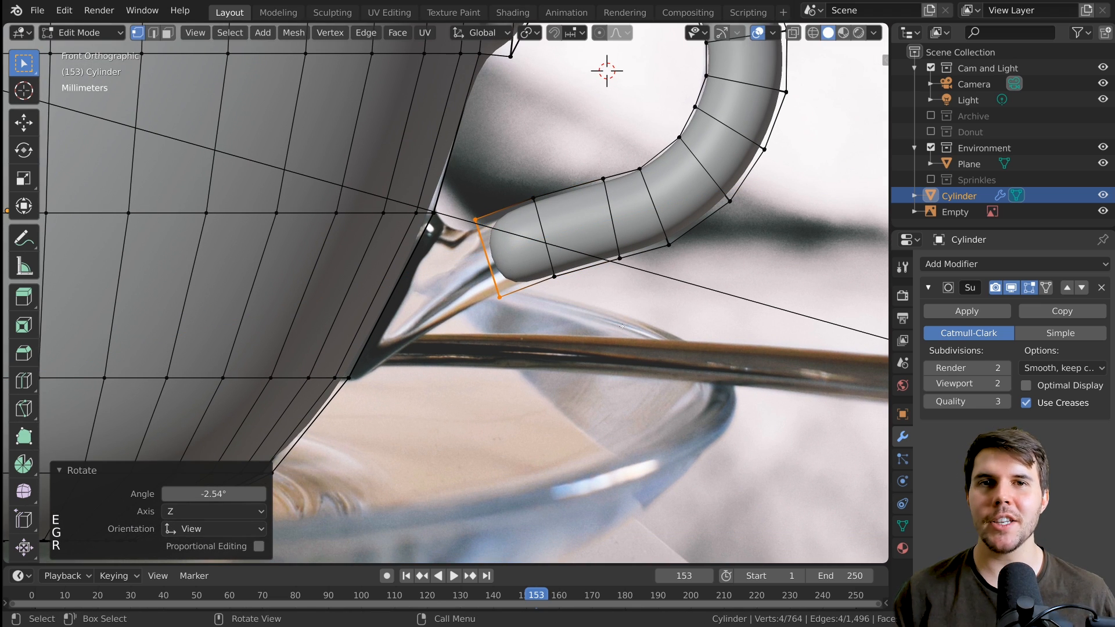
key(g)
click(637, 323)
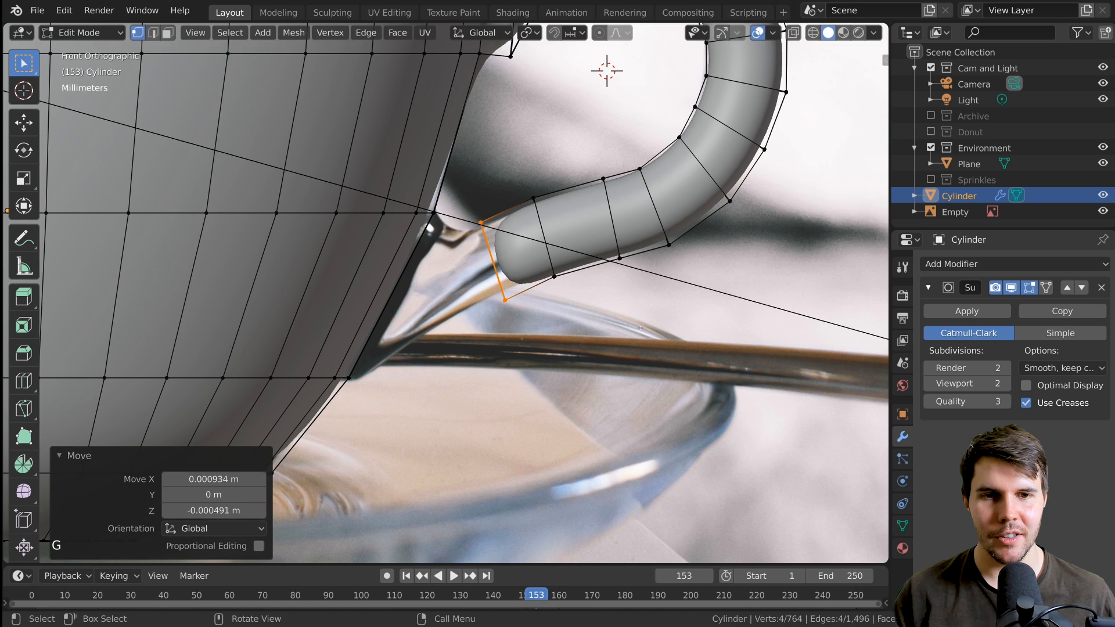
key(r)
click(638, 328)
key(g)
click(637, 331)
Extrude a last section of 0.00626 m near the cup wall and rotate it to stand nearly upright.
key(e)
click(616, 360)
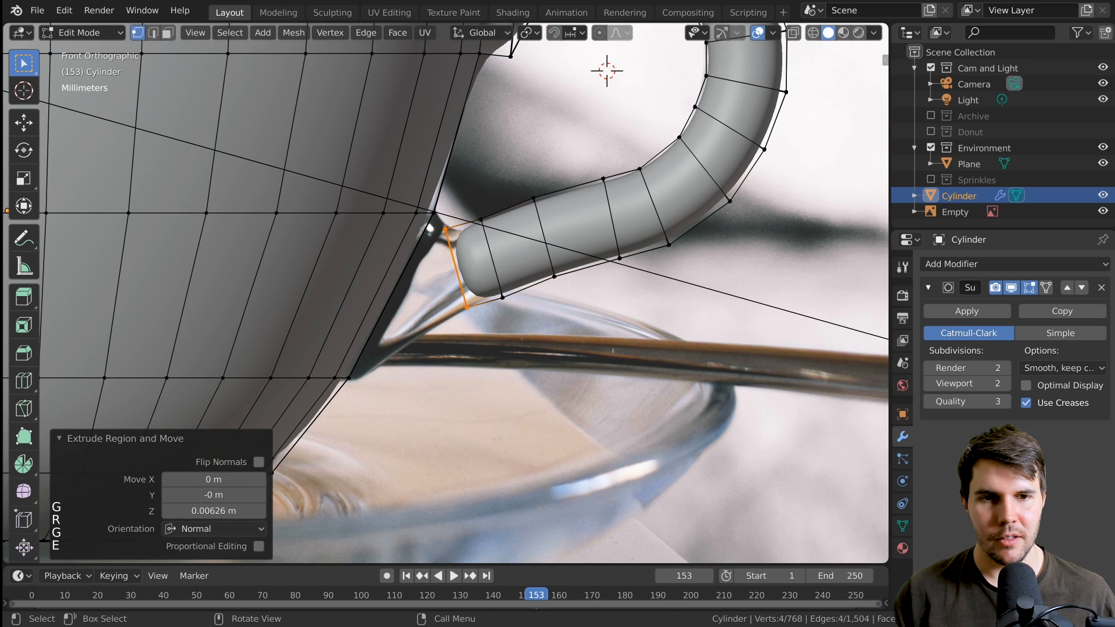
key(r)
click(598, 395)
key(g)
click(592, 403)
Select the lower vertices of the handle's last section and move them about 0.0022 m down, slightly toward the cup.
click(477, 326)
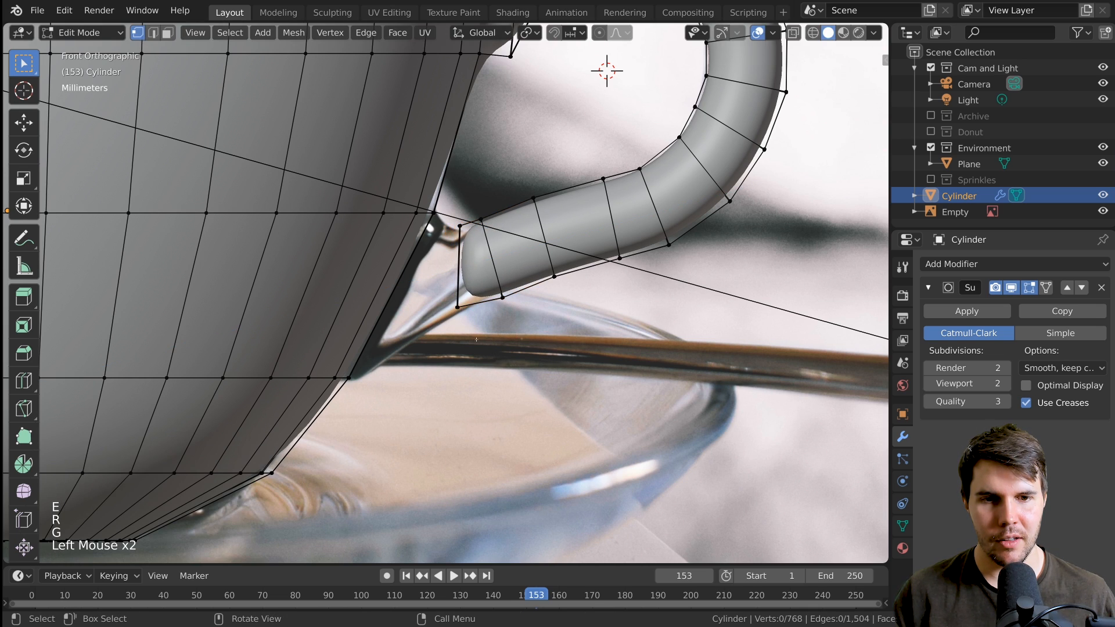
drag(477, 326, 450, 297)
key(g)
click(450, 309)
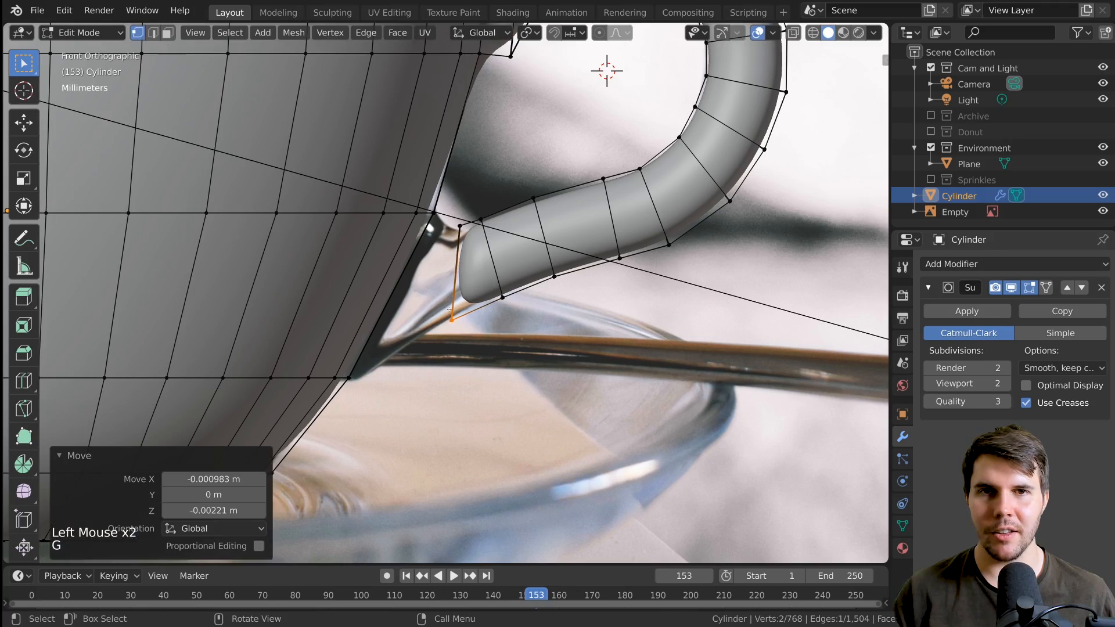
Delete the face capping the handle's lower end and the facing faces on the cup's side.
middle_drag(462, 315, 451, 255)
mouse_move(450, 255)
middle_down()
mouse_move(475, 271)
mouse_move(447, 236)
middle_up()
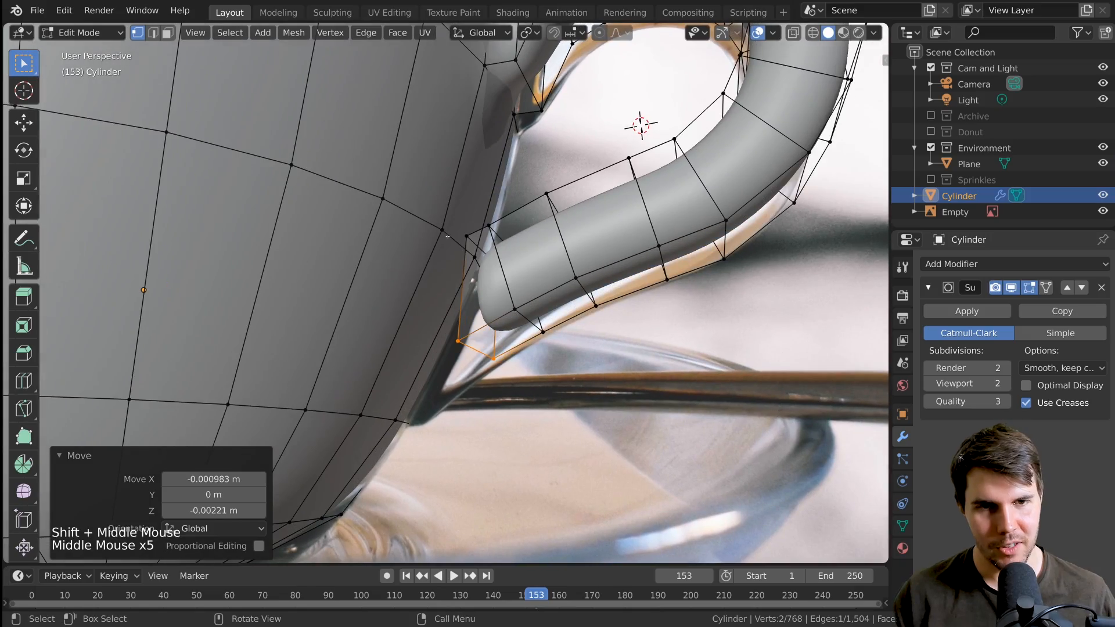
click(168, 33)
click(421, 325)
middle_drag(421, 325, 540, 300)
scroll(500, 349, down, 3)
scroll(548, 314, up, 4)
click(510, 310)
click(472, 313)
key(x)
click(431, 277)
click(512, 292)
key(x)
click(501, 293)
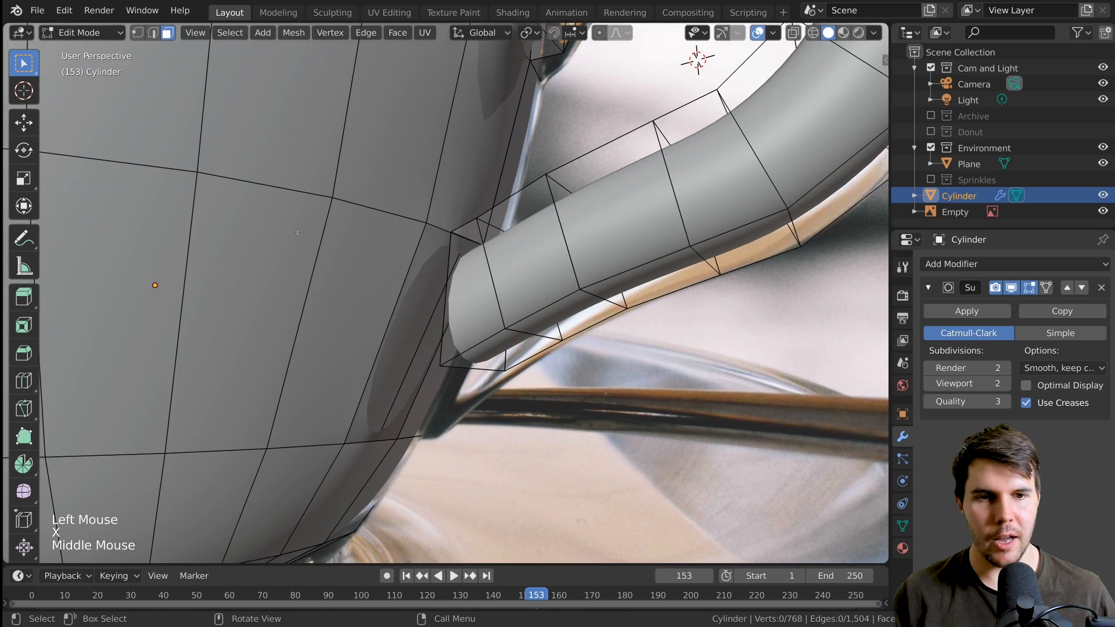
Try to fill a face between the upper vertices of the cup's opening and the handle's open end.
middle_drag(248, 117, 418, 286)
click(418, 285)
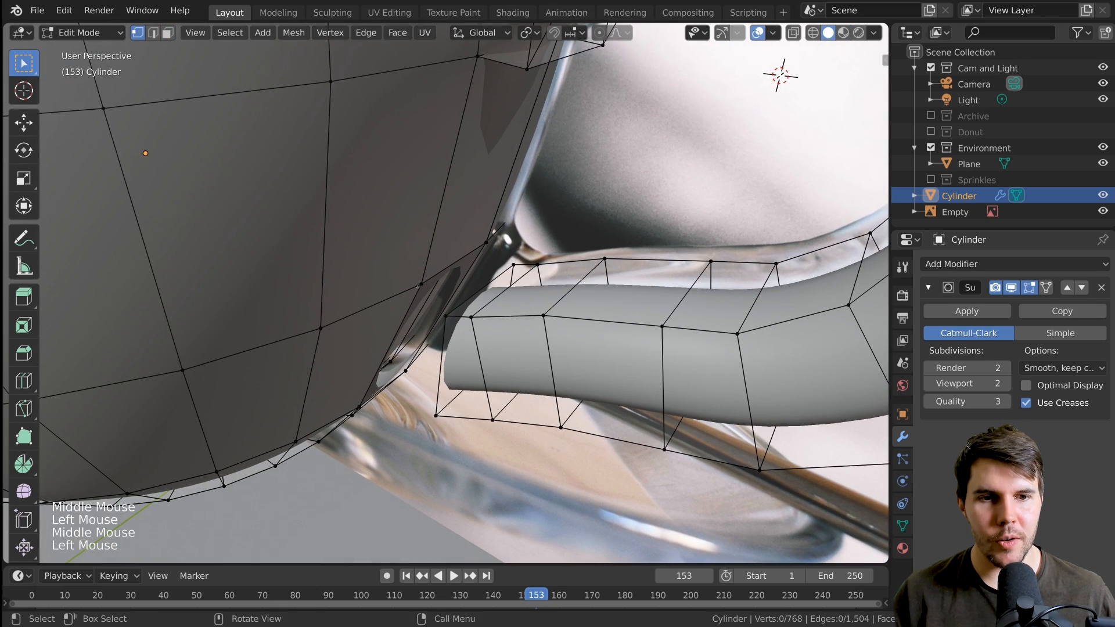
shift+click(446, 315)
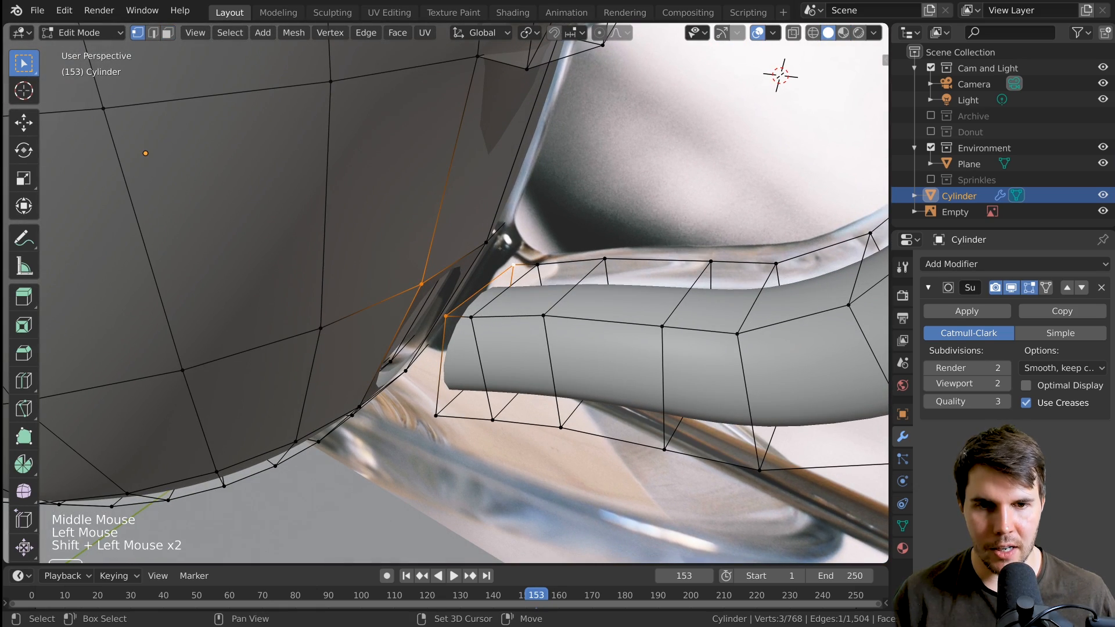
shift+click(488, 243)
middle_drag(499, 249, 452, 383)
key(f)
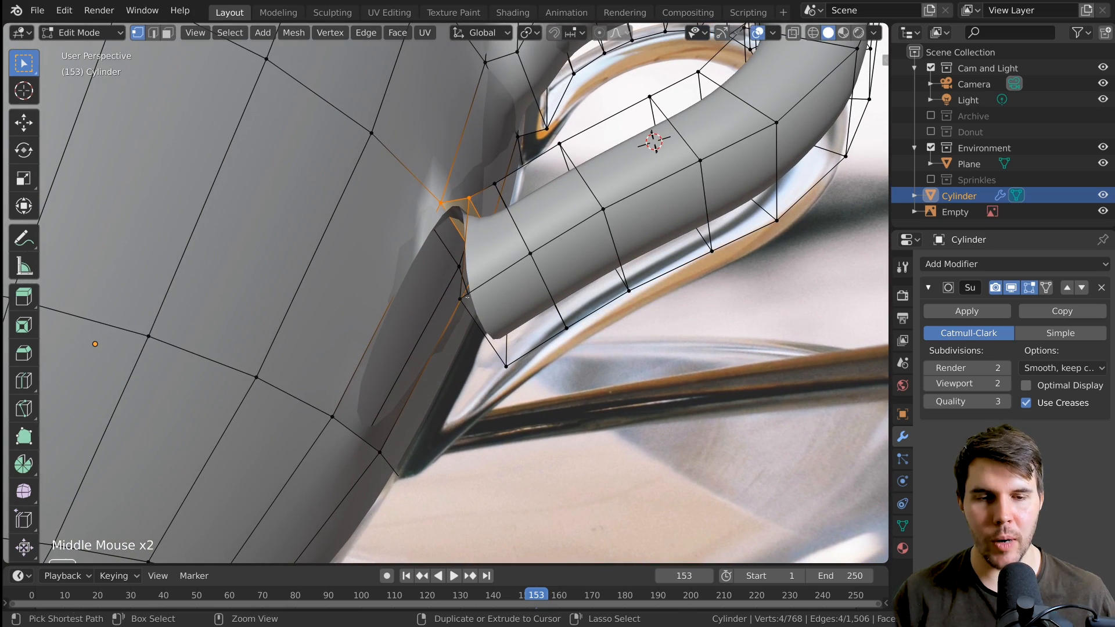
key(ctrl+z)
Select the edge loops of the cup's opening and the handle's open end, and join them with Bridge Edge Loops.
middle_drag(442, 249, 418, 238)
shift+middle_drag(418, 238, 453, 238)
alt+click(402, 226)
alt+shift+click(569, 253)
middle_drag(569, 254, 612, 209)
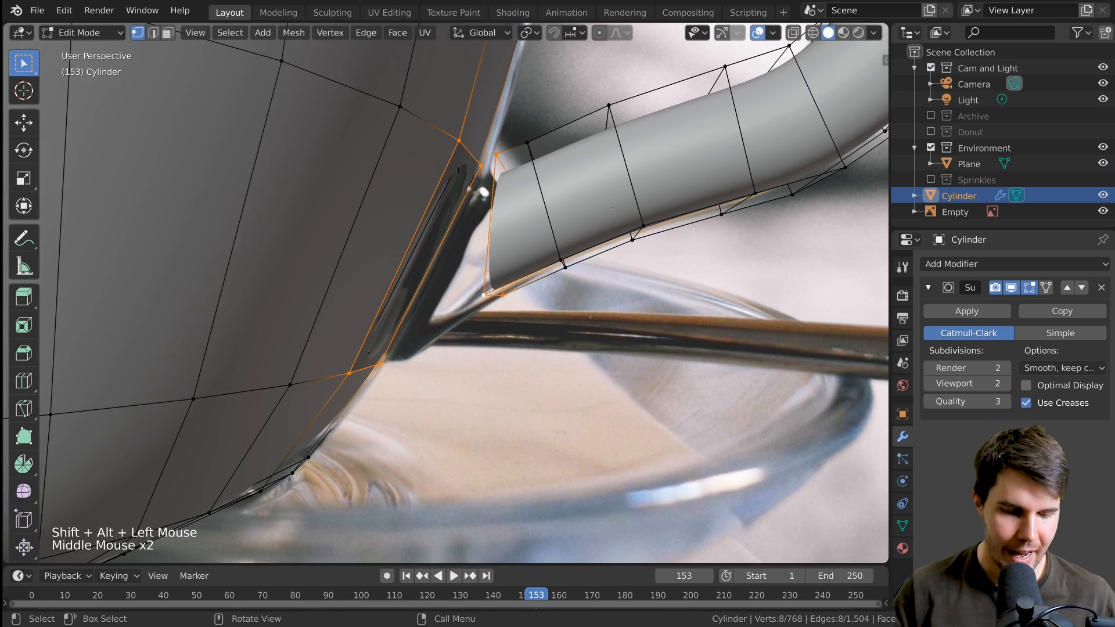
key(F3)
text(b)
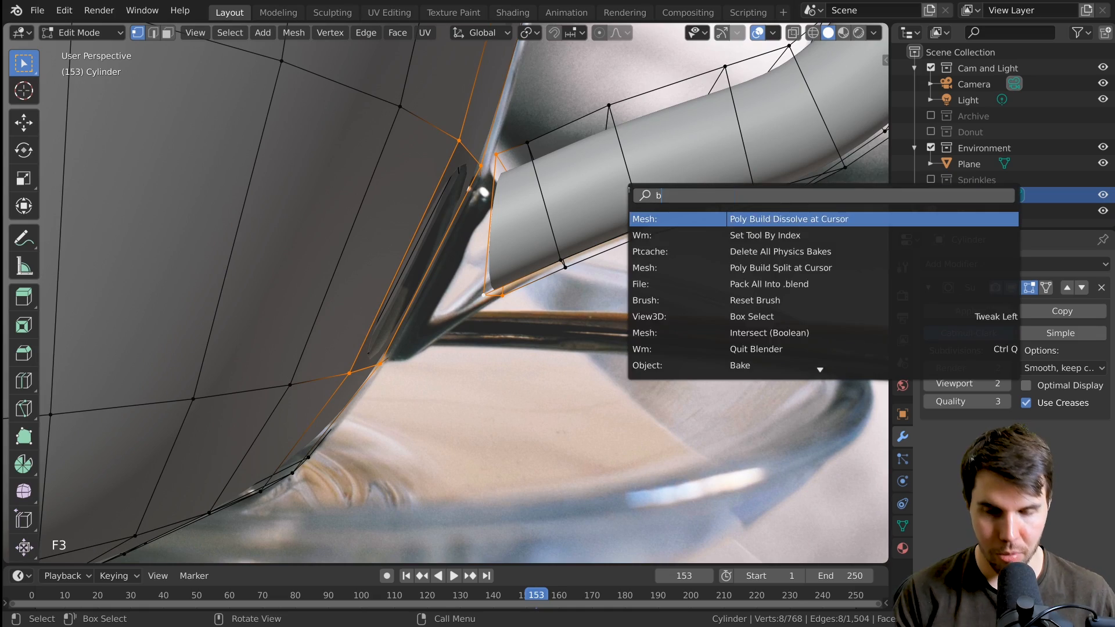
text(ridge)
key(Return)
Leave mesh editing and hide the reference photo.
middle_drag(630, 190, 417, 352)
scroll(529, 325, down, 4)
key(Tab)
scroll(490, 335, down, 2)
scroll(417, 352, down, 1)
click(417, 352)
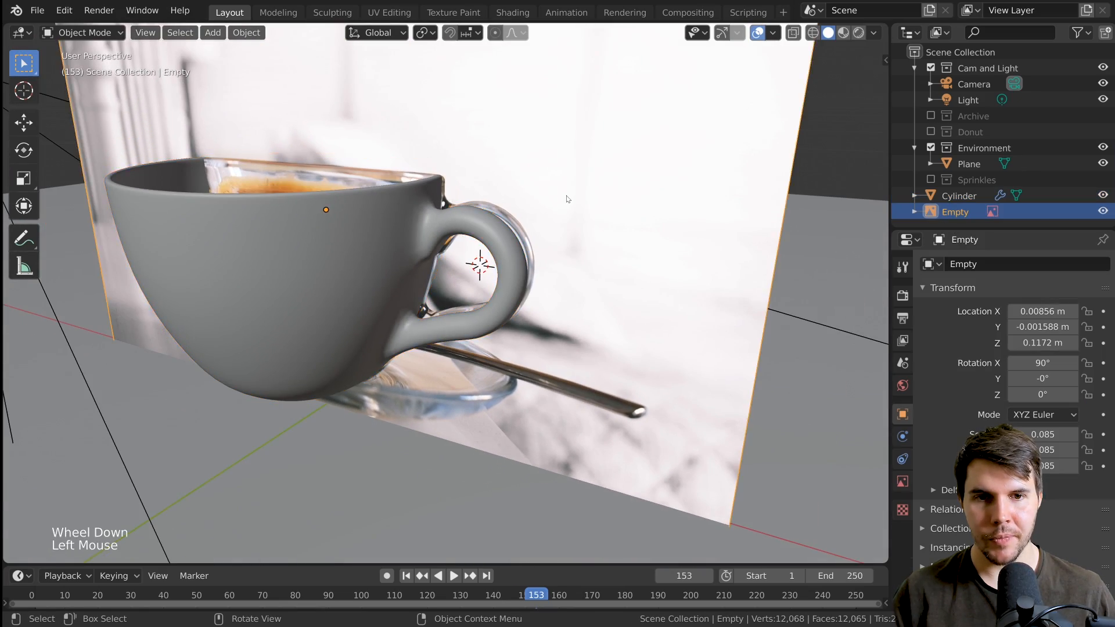
key(h)
Select the cup object with its handle in close view.
scroll(522, 323, down, 5)
middle_drag(523, 324, 545, 325)
scroll(545, 326, up, 5)
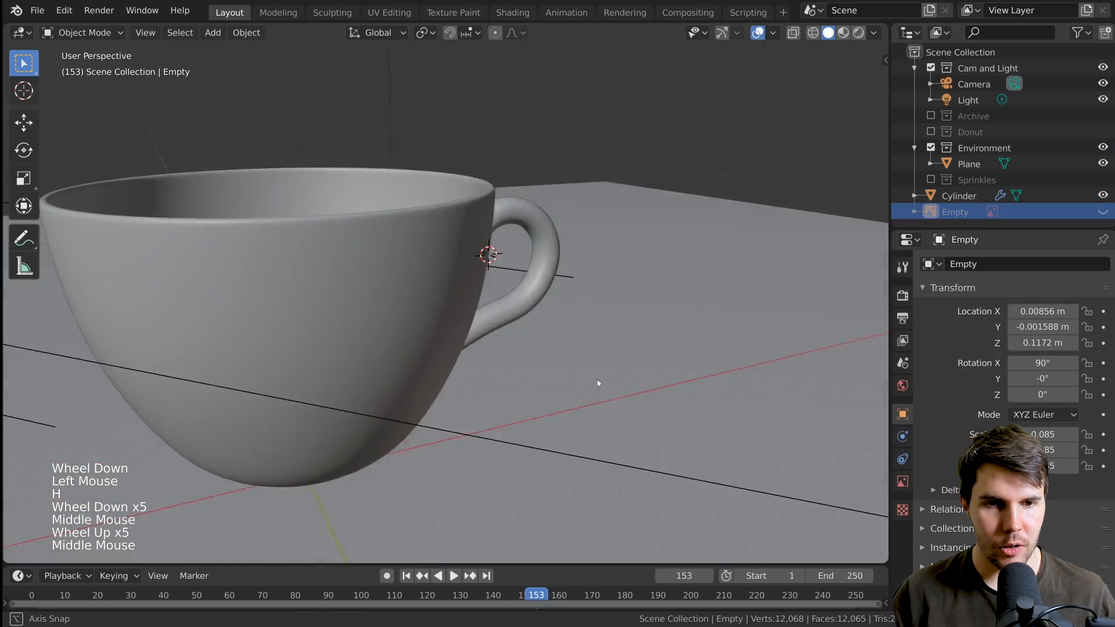
middle_drag(595, 381, 510, 264)
scroll(510, 357, up, 1)
scroll(510, 357, up, 2)
scroll(511, 265, up, 1)
click(511, 264)
Examine the shading and shape of both joints between the handle and the cup from several angles.
scroll(503, 174, up, 2)
scroll(506, 186, down, 2)
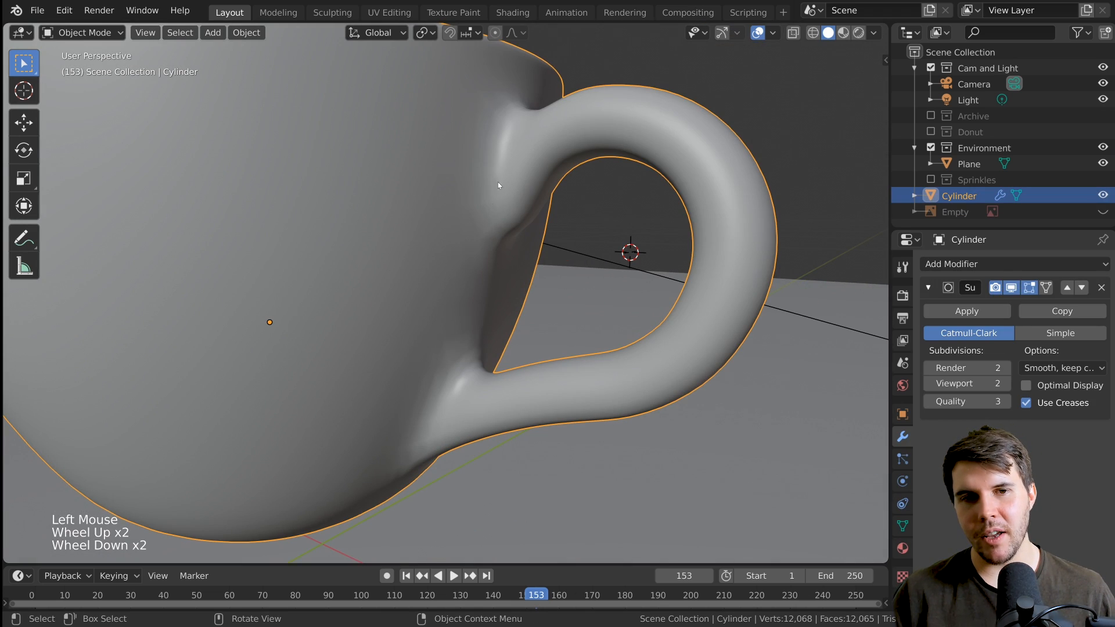
middle_drag(503, 223, 461, 294)
scroll(496, 201, up, 1)
scroll(496, 200, down, 4)
scroll(536, 270, down, 2)
scroll(491, 294, up, 2)
scroll(462, 294, up, 4)
scroll(512, 316, down, 4)
shift+middle_drag(520, 266, 479, 198)
scroll(523, 311, up, 1)
scroll(565, 314, up, 1)
scroll(507, 319, up, 2)
scroll(507, 319, down, 2)
scroll(507, 316, up, 1)
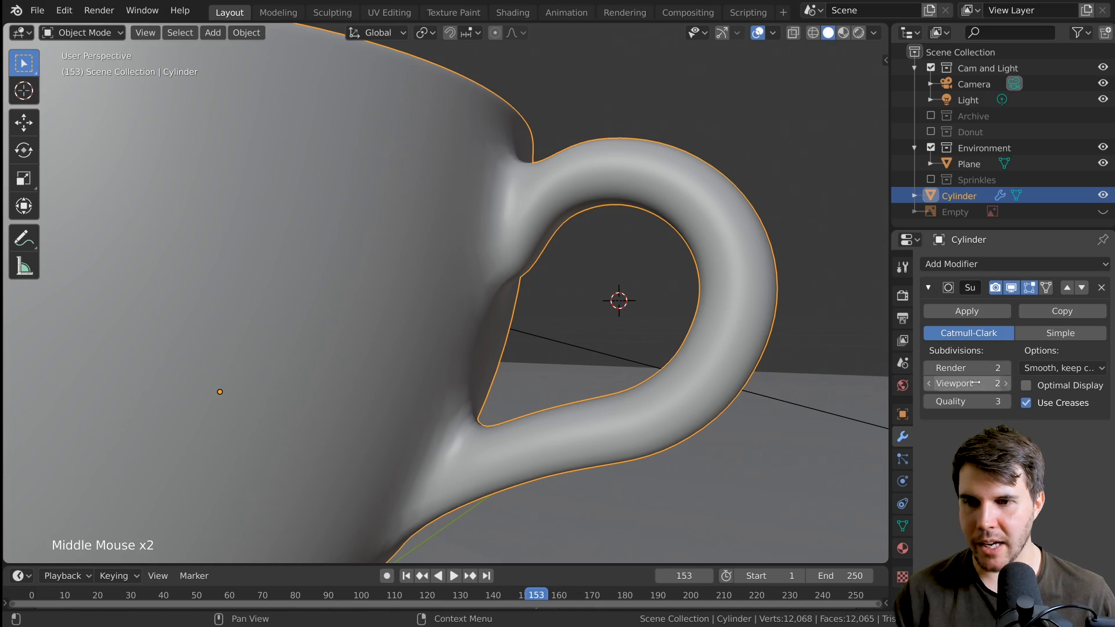
Enter mesh editing and select the four cup-wall vertices surrounding the base of the upper handle joint.
key(Tab)
middle_drag(482, 244, 356, 283)
scroll(473, 227, up, 2)
alt+click(470, 199)
shift+click(480, 256)
shift+click(356, 283)
middle_drag(390, 246, 453, 299)
scroll(477, 300, down, 3)
scroll(477, 300, down, 1)
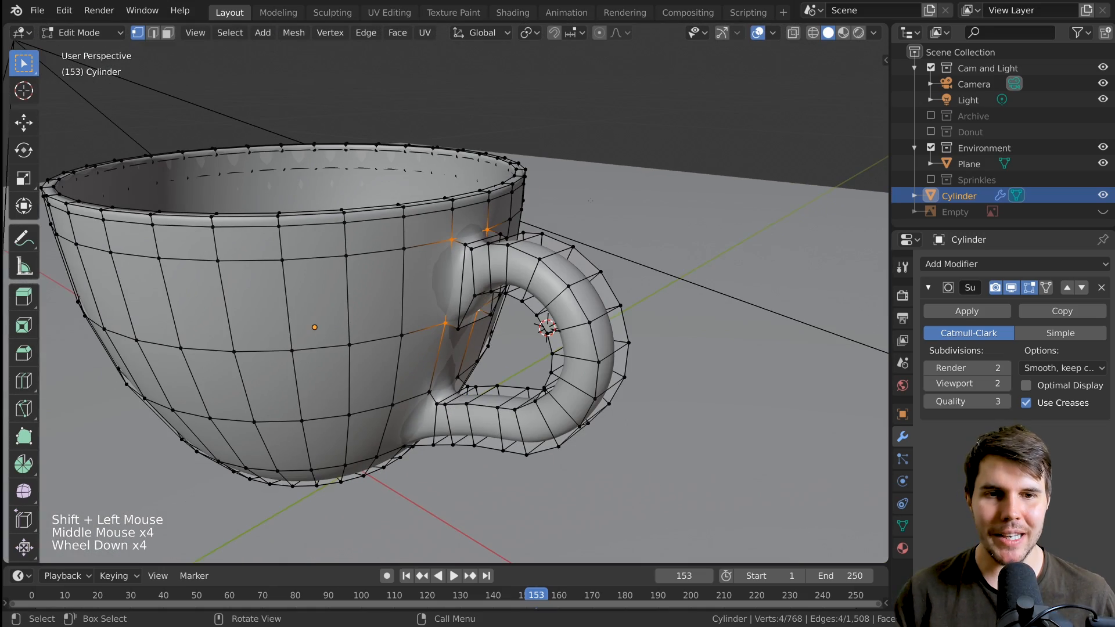
Try an edge crease of about 0.868 around the upper handle joint, and undo it after checking the smoothed result.
key(shift+e)
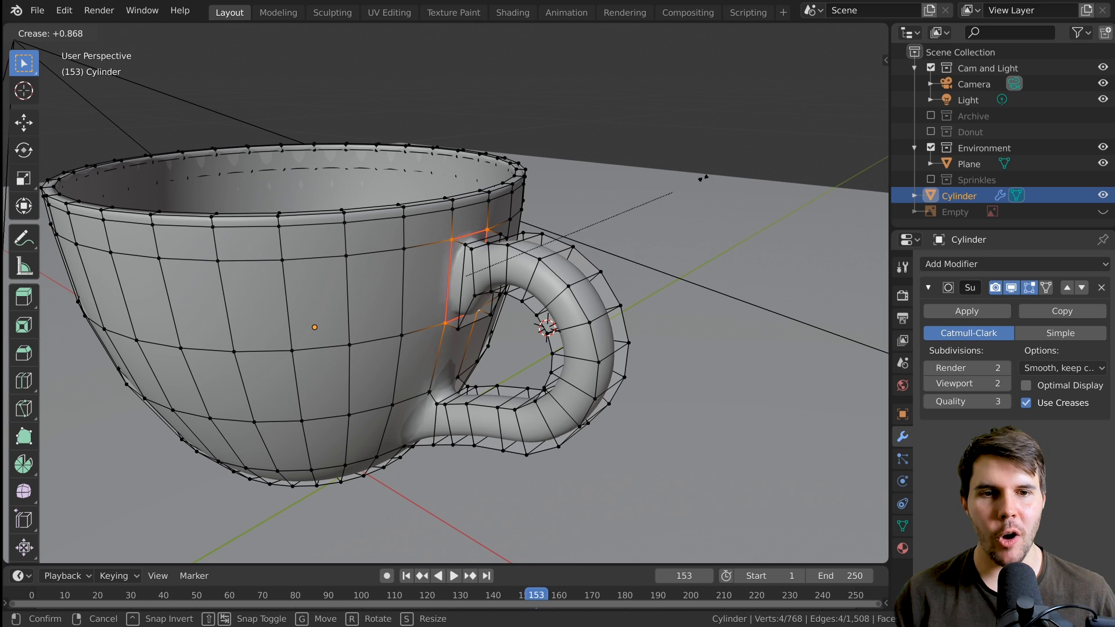
click(704, 177)
scroll(488, 192, up, 4)
key(Tab)
mouse_move(488, 193)
middle_down()
mouse_move(419, 210)
mouse_move(481, 176)
middle_up()
key(Tab)
key(ctrl+z)
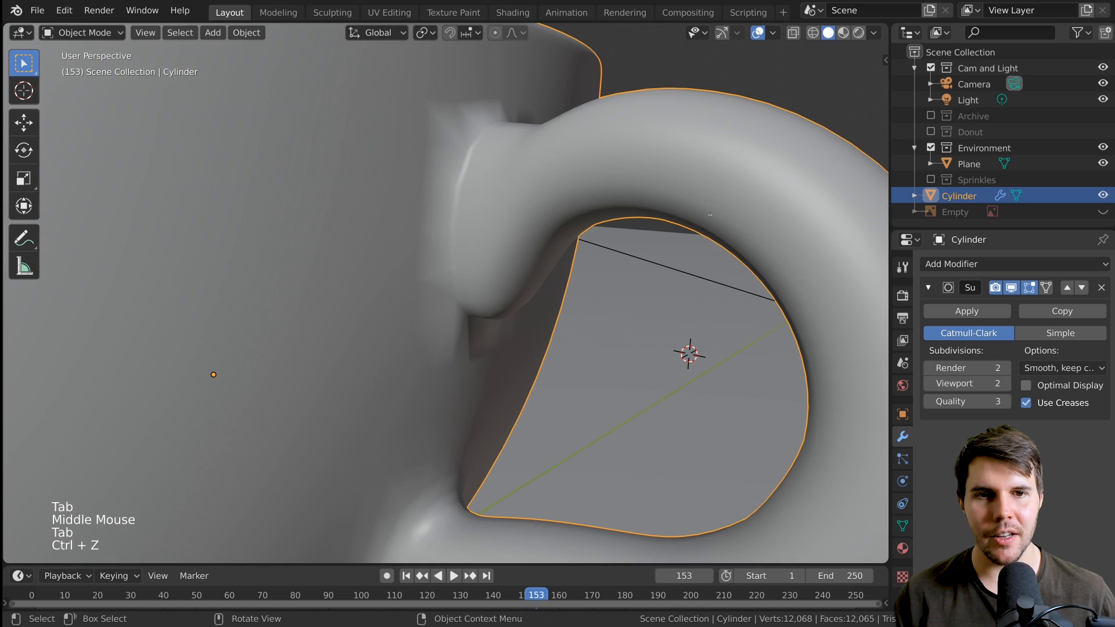
key(ctrl+z)
key(ctrl+z)
Crease the edges around the upper handle joint by about 0.707 and check the smoothed result.
key(shift+e)
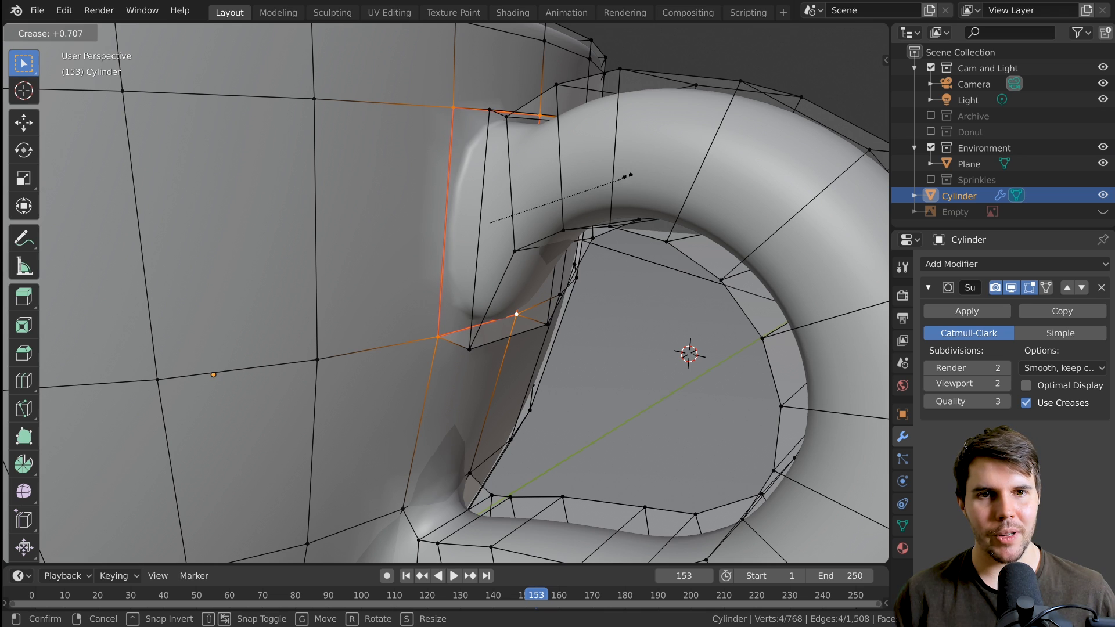
click(632, 175)
middle_drag(511, 209, 464, 235)
key(Tab)
mouse_move(464, 235)
middle_down()
mouse_move(452, 245)
mouse_move(457, 217)
mouse_move(515, 244)
mouse_move(457, 217)
middle_up()
scroll(457, 216, down, 2)
scroll(461, 263, up, 2)
Select the four cup-wall vertices around the lower handle joint and crease their edges by about 0.661.
key(Tab)
click(452, 142)
shift+click(388, 347)
middle_drag(389, 347, 366, 340)
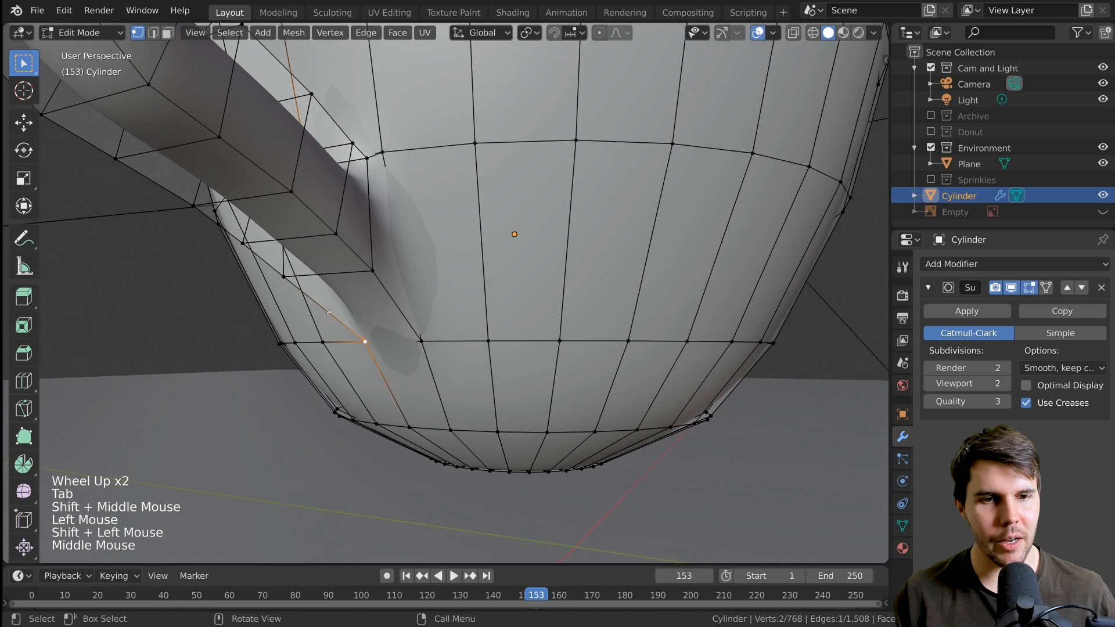
shift+click(365, 342)
middle_drag(398, 137, 531, 250)
scroll(522, 250, down, 3)
key(shift+e)
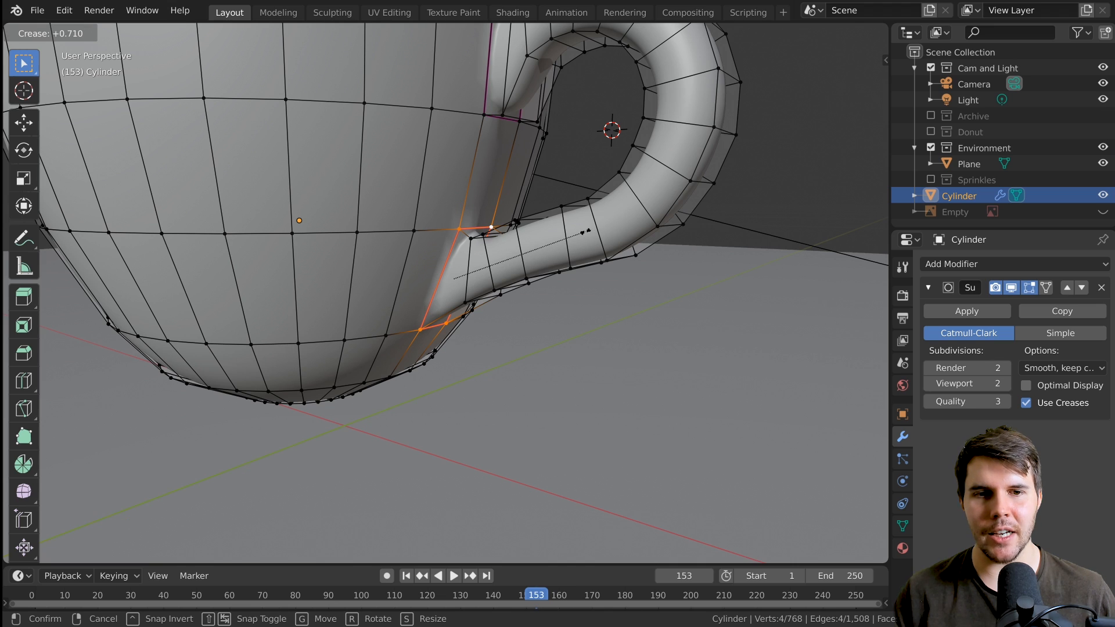
click(579, 244)
scroll(514, 304, up, 2)
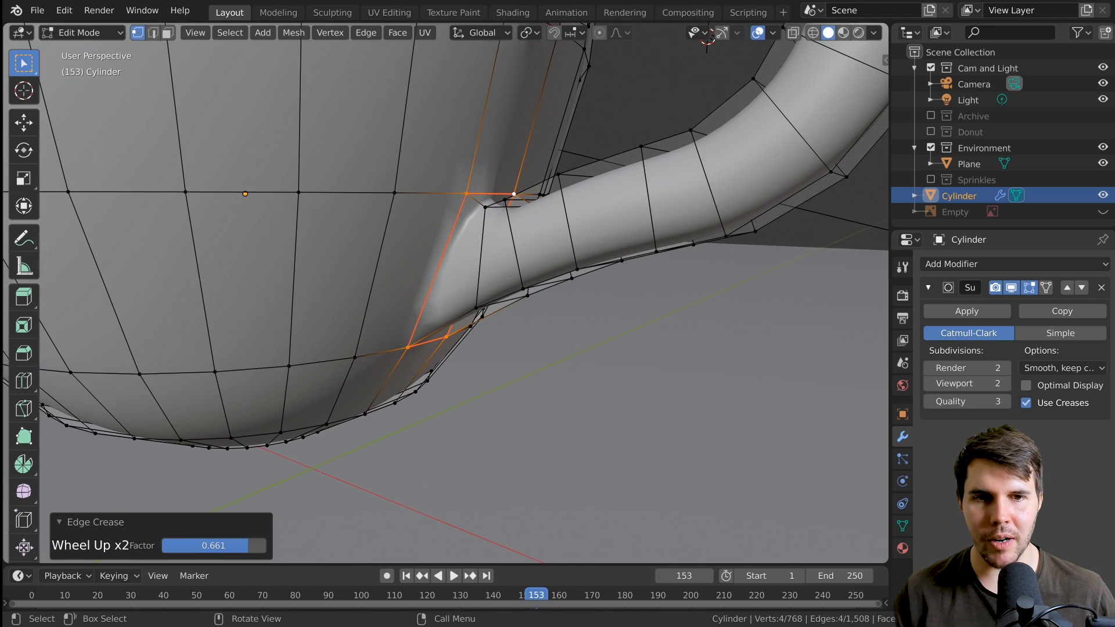
Examine the smoothed shape of the creased lower handle joint with and without the mesh wireframe.
middle_drag(514, 304, 481, 254)
scroll(488, 290, up, 1)
scroll(444, 261, down, 1)
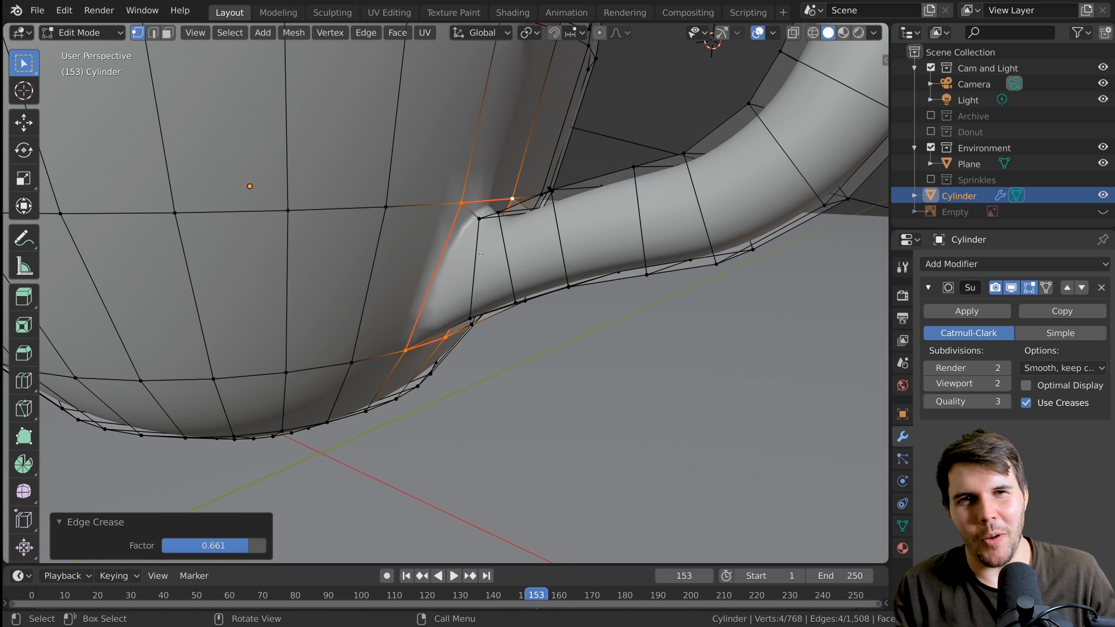
middle_drag(481, 254, 499, 215)
key(Tab)
scroll(552, 291, down, 2)
scroll(453, 270, up, 2)
scroll(493, 257, down, 3)
Try a loop cut around the cup wall between the joints, sliding it by about 0.882 towards the lower joint.
key(Tab)
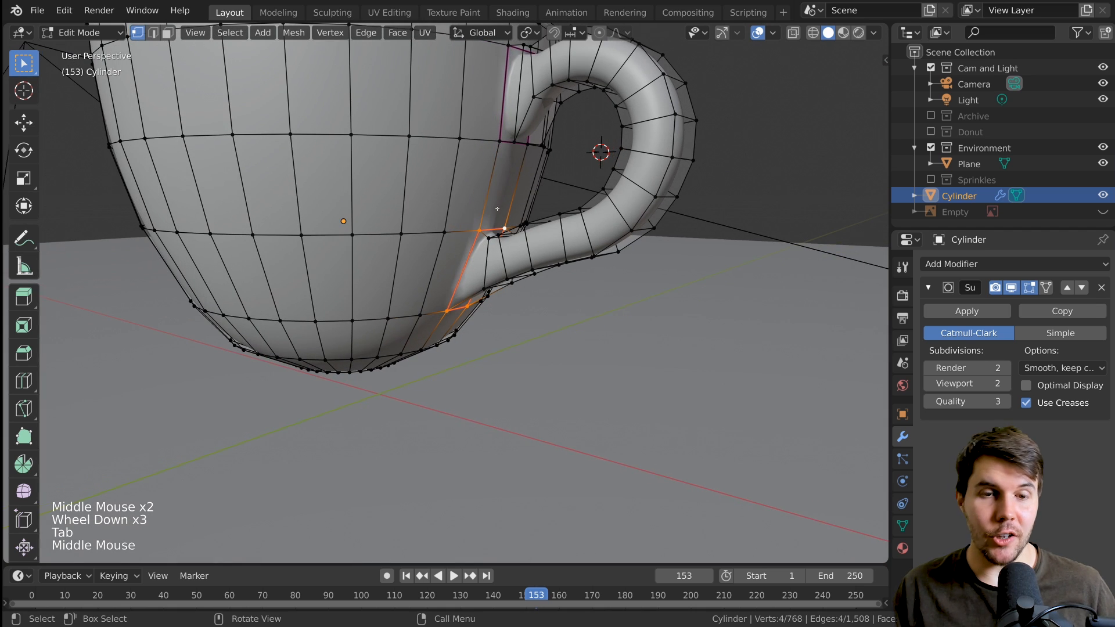
key(ctrl+r)
click(499, 195)
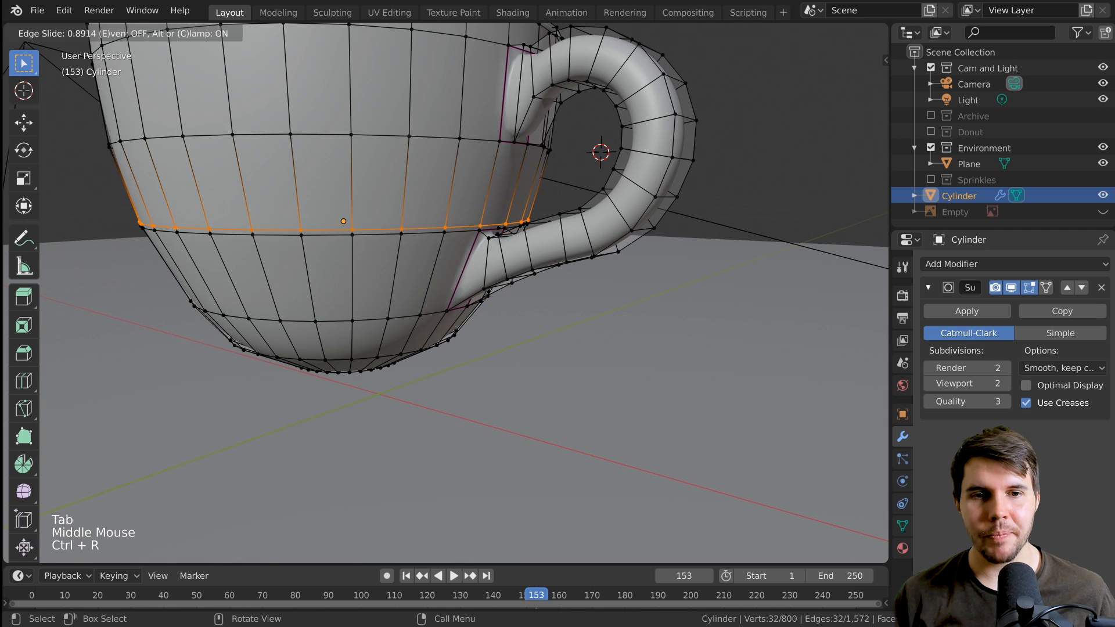
right_click(497, 228)
key(g)
key(g)
click(492, 252)
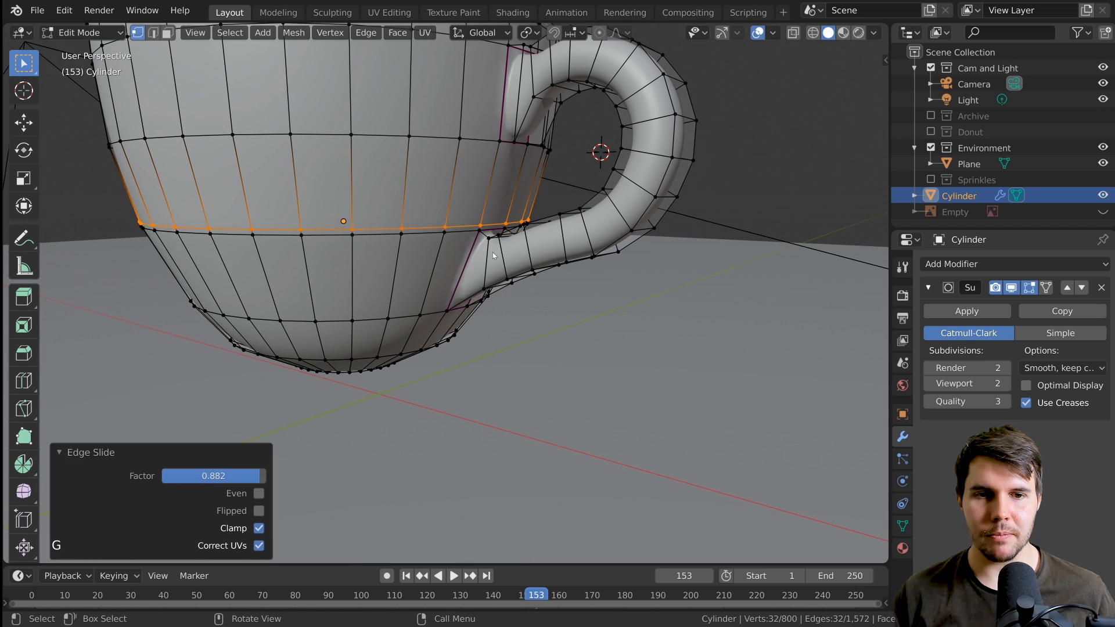
Check from several angles how the extra loop affects the smoothed cup wall.
key(Tab)
middle_drag(492, 253, 342, 228)
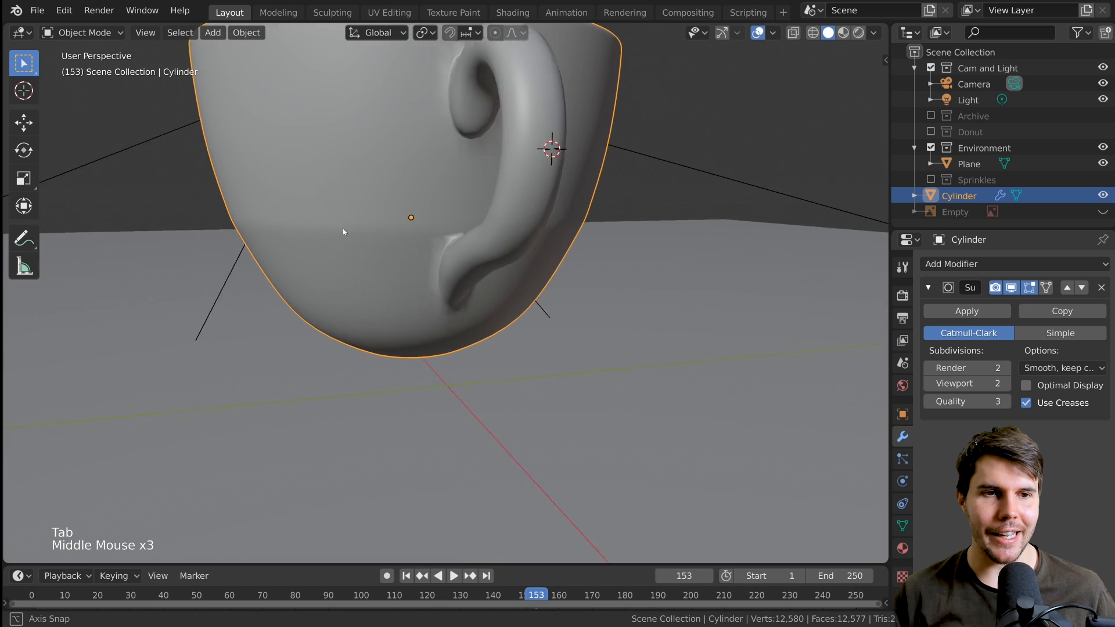
scroll(295, 264, down, 4)
middle_drag(295, 264, 495, 258)
scroll(423, 267, up, 5)
key(Tab)
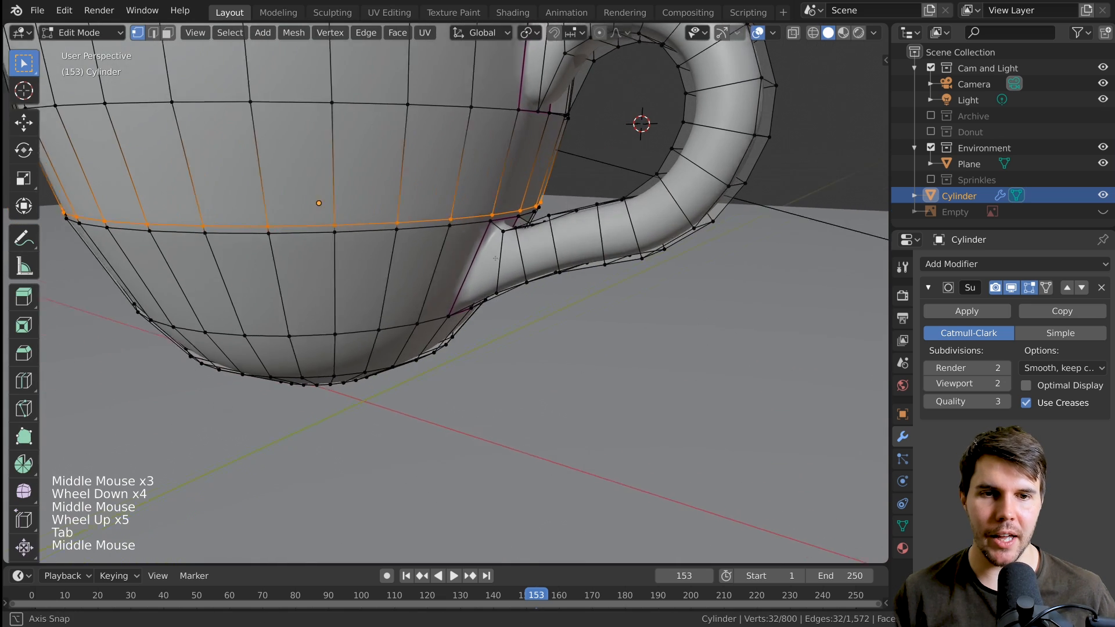
Undo the extra loop cut around the cup and its slide.
key(ctrl+z)
key(ctrl+z)
key(ctrl+z)
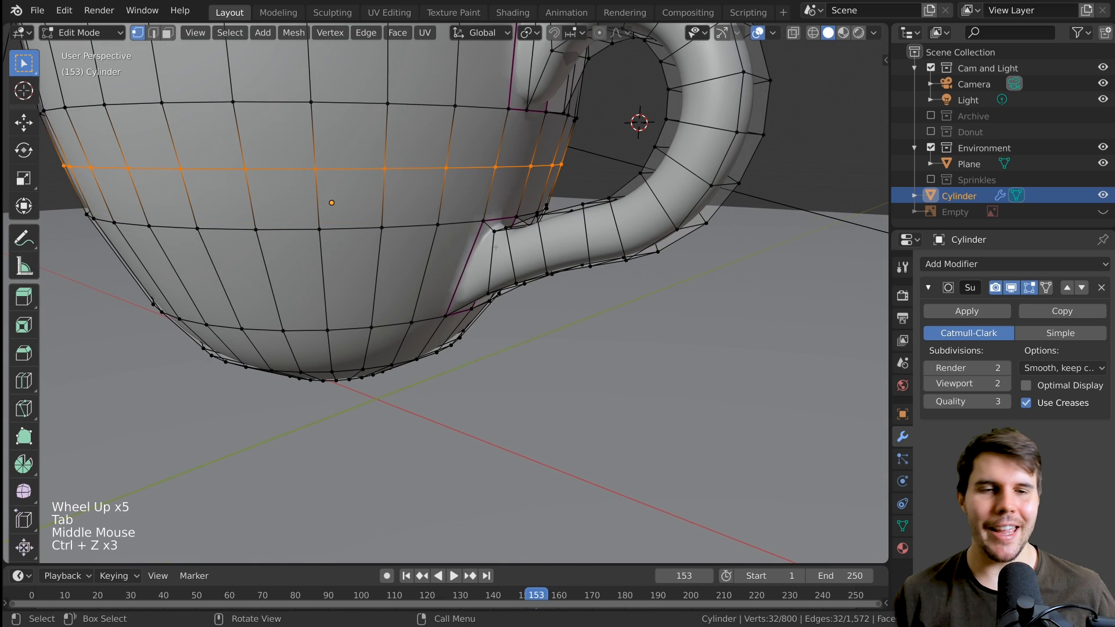
scroll(495, 247, down, 2)
key(ctrl+z)
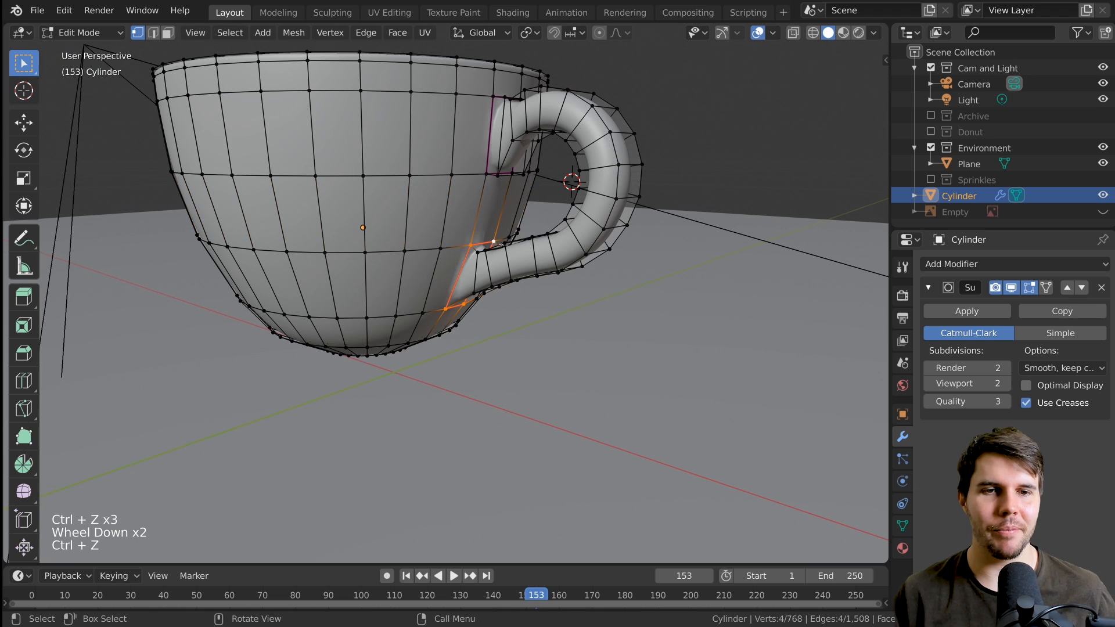
Compare the lower handle joint's smooth shading with its wireframe, both close up and from farther away.
scroll(499, 232, up, 2)
key(Tab)
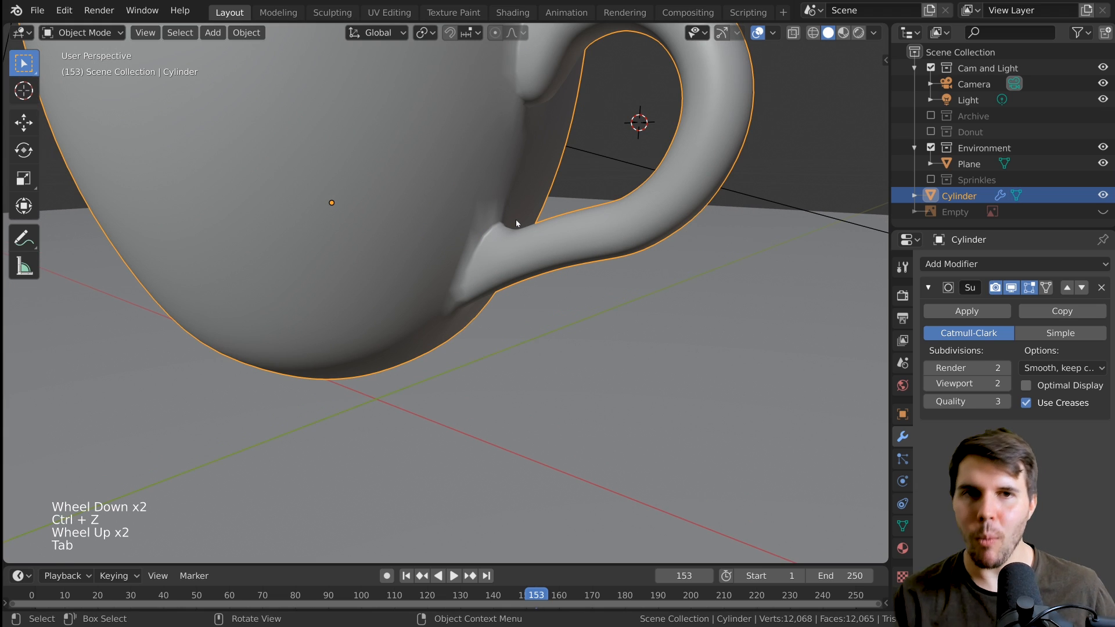
scroll(516, 222, up, 1)
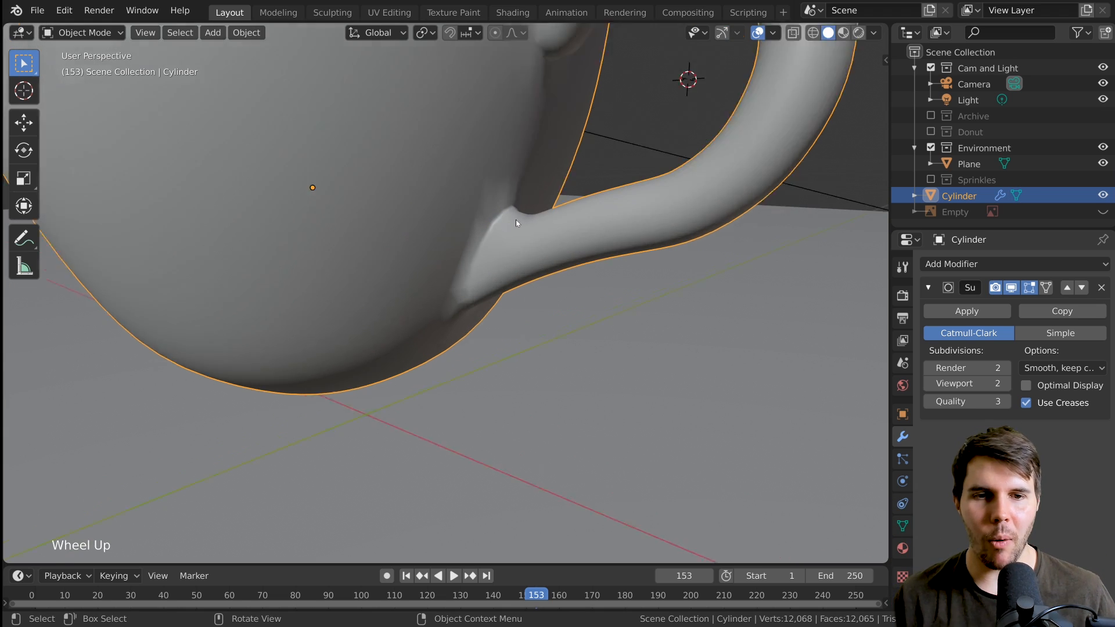
scroll(435, 252, down, 9)
key(Tab)
alt+scroll(430, 278, up, 2)
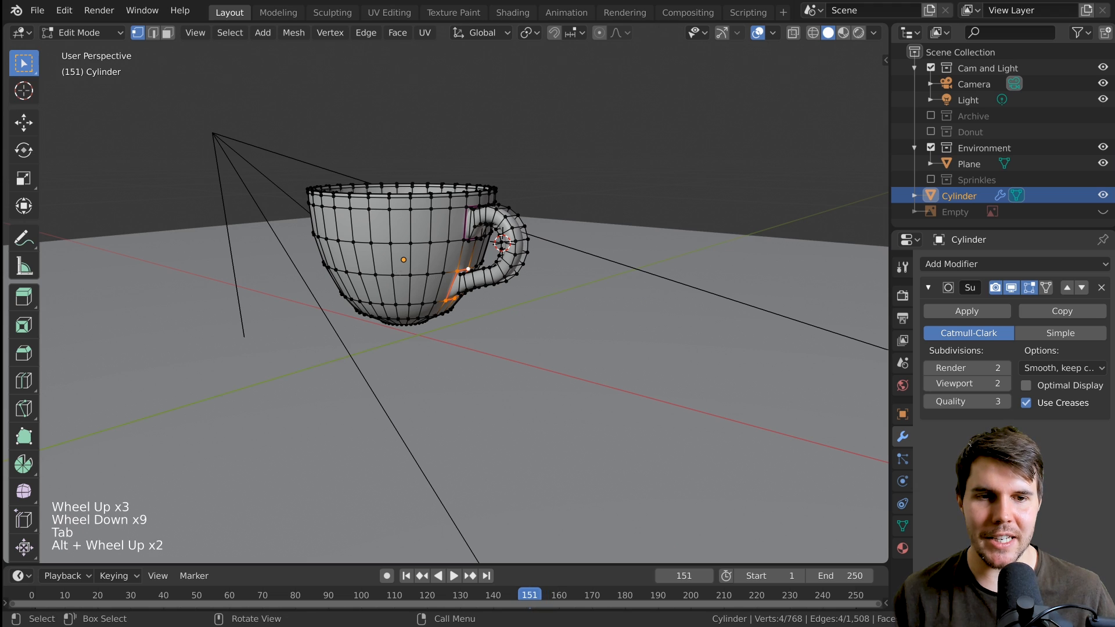
scroll(430, 278, up, 4)
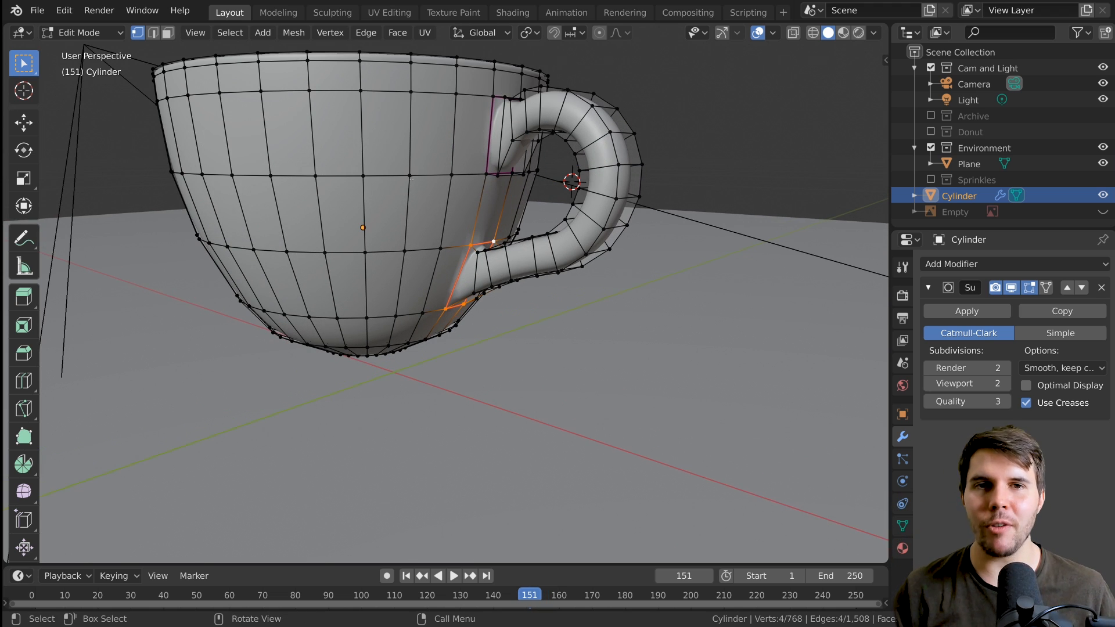
scroll(486, 246, up, 4)
scroll(487, 246, down, 2)
key(Tab)
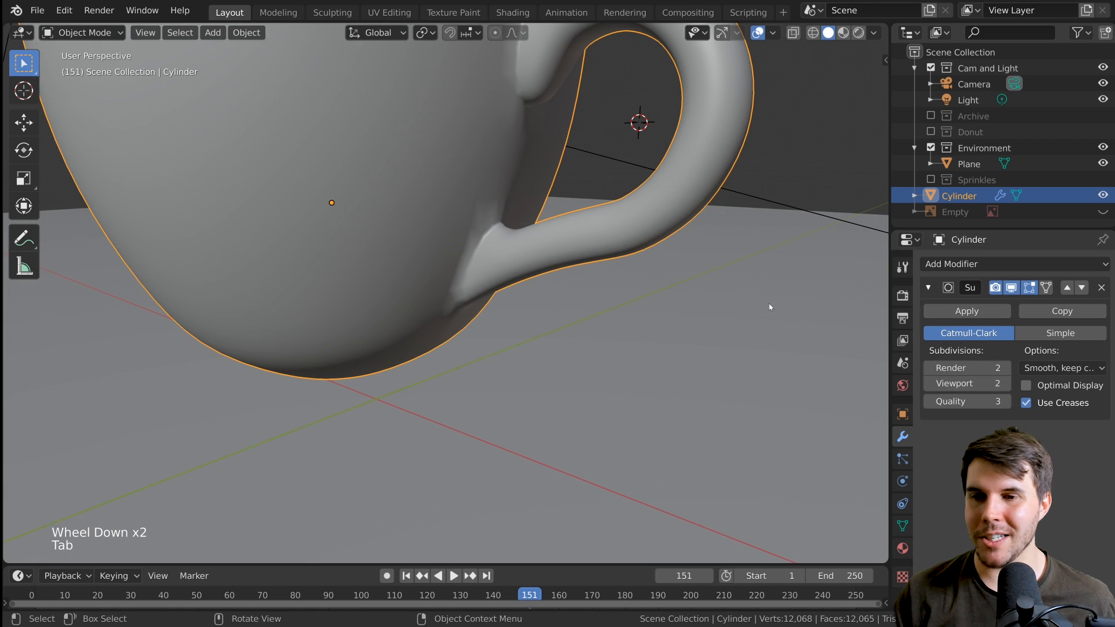
Try the subdivision modifier's viewport level at 4, inspect both handle joints, and return the level to 2.
click(1006, 383)
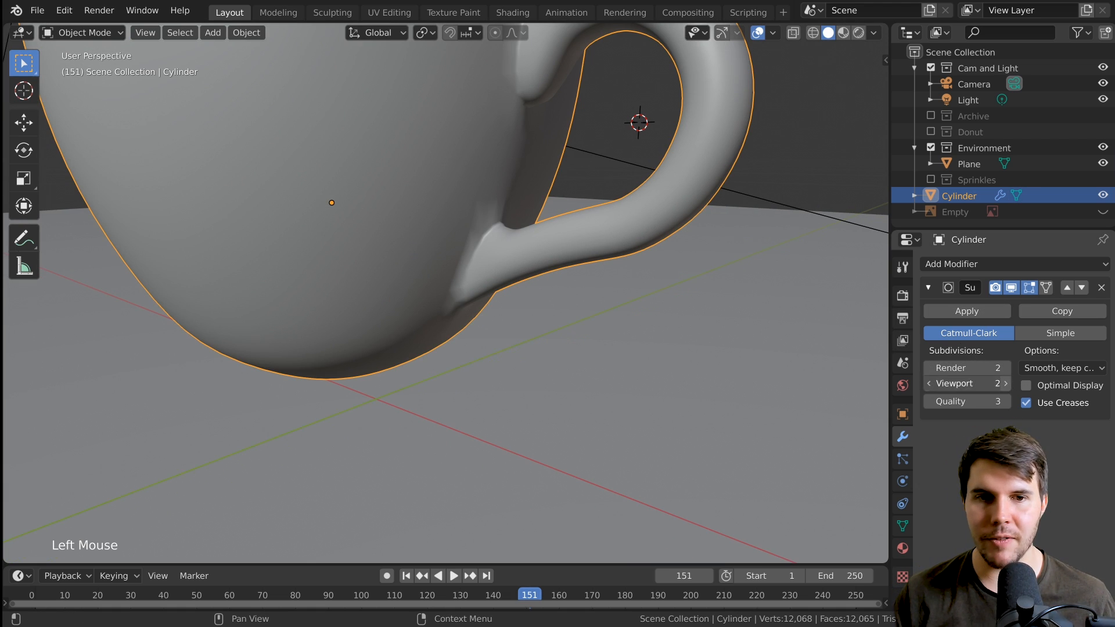
click(1005, 384)
mouse_move(615, 279)
middle_down()
mouse_move(589, 292)
mouse_move(612, 295)
mouse_move(616, 273)
middle_up()
scroll(589, 291, up, 2)
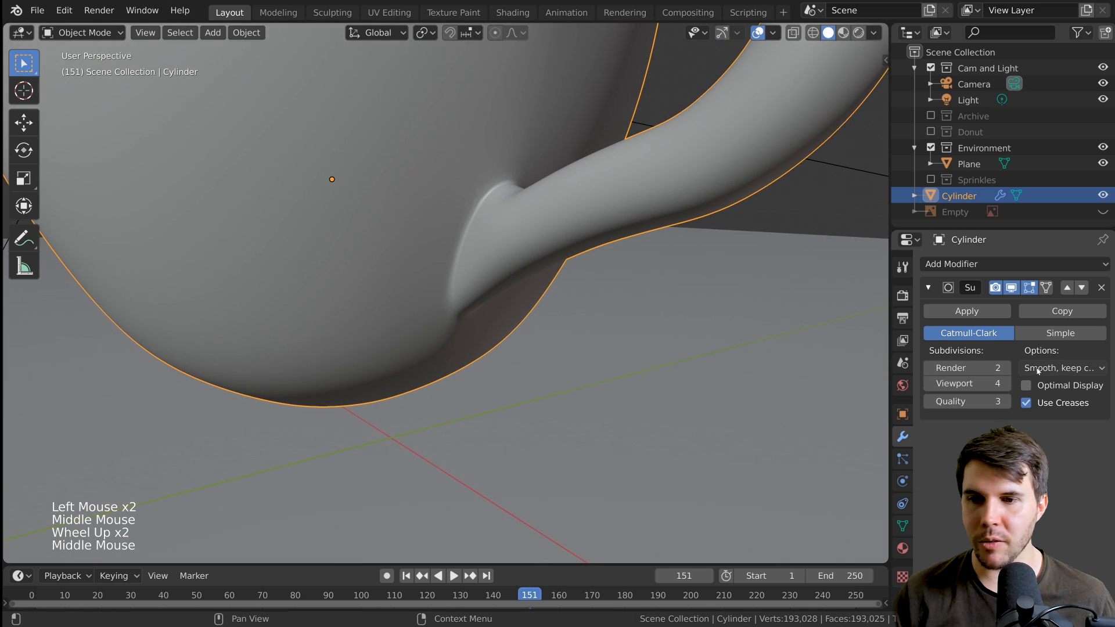
scroll(522, 270, down, 2)
shift+middle_drag(522, 271, 557, 294)
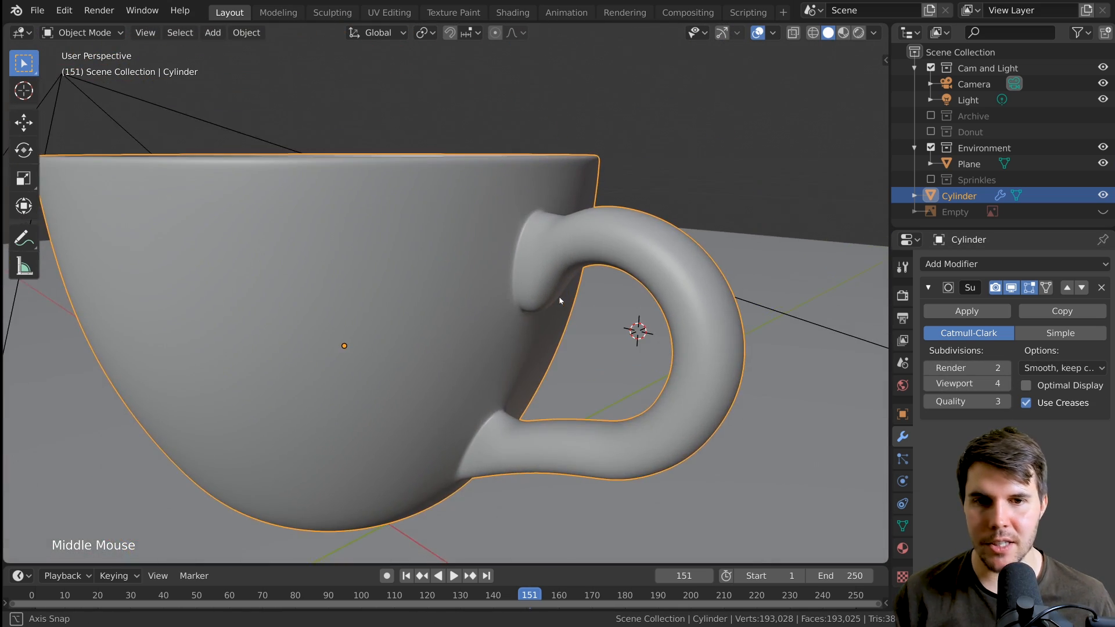
click(929, 383)
click(928, 383)
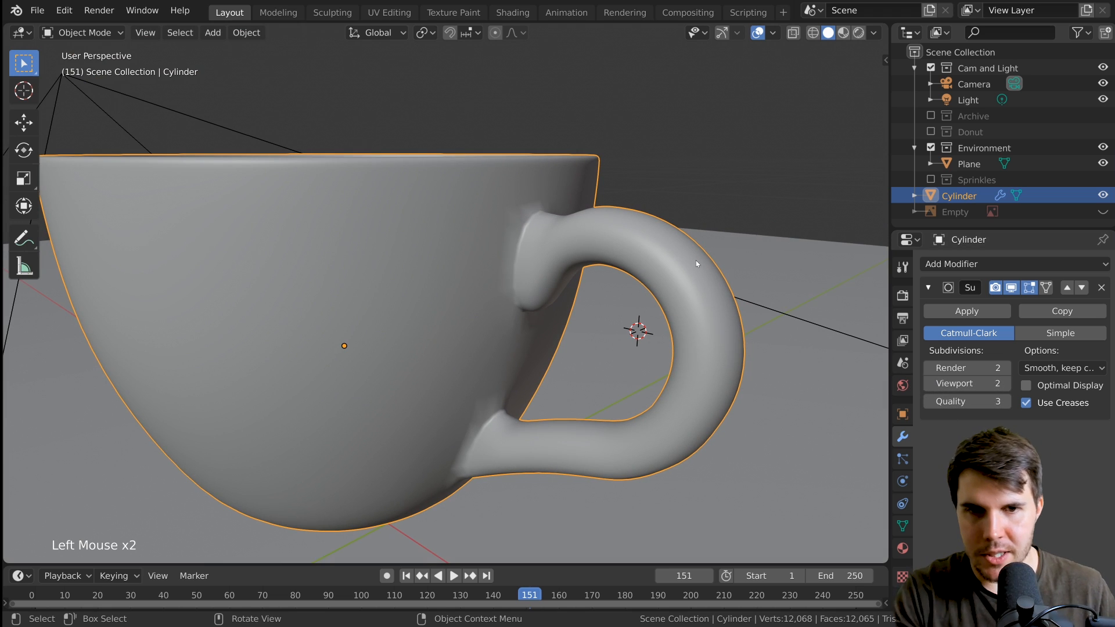
middle_drag(696, 261, 792, 318)
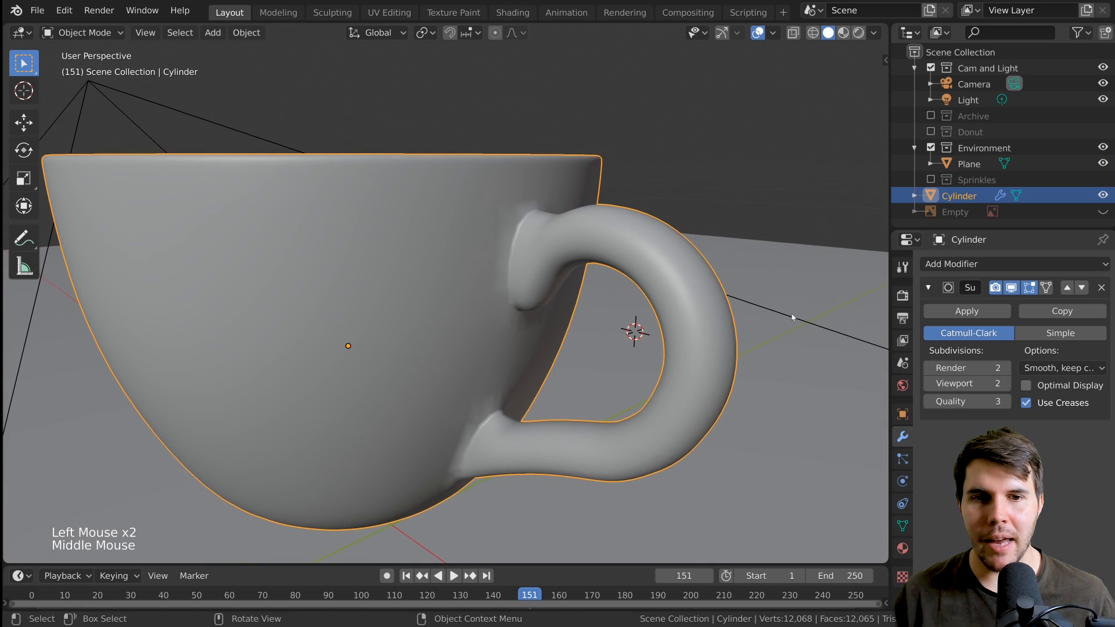
Set the cup's subdivision modifier to render level 4.
click(1006, 367)
click(1007, 367)
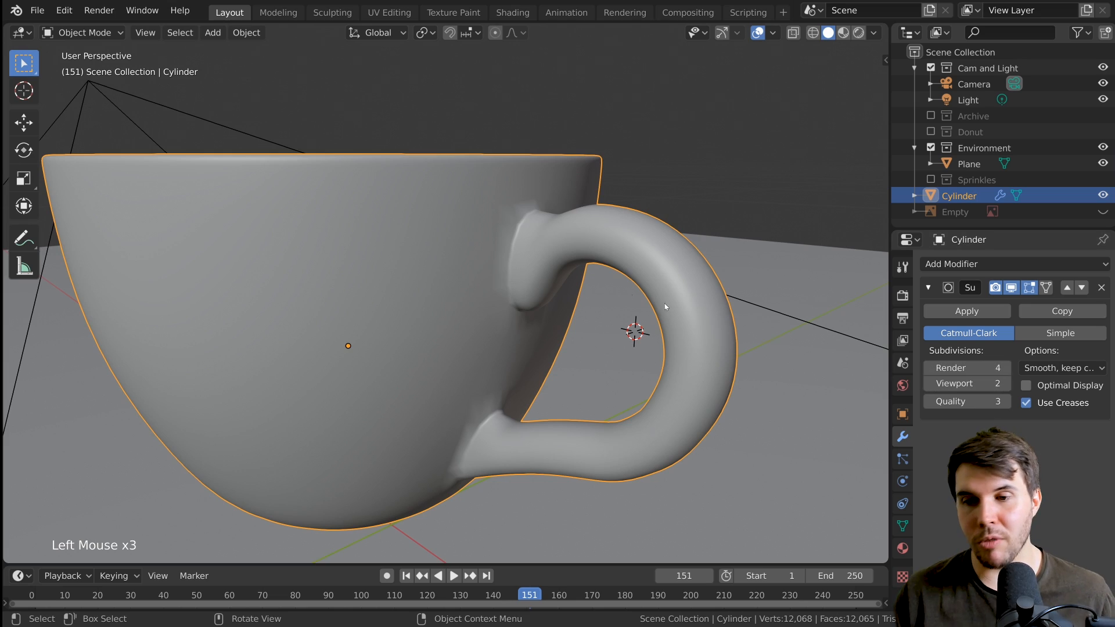
scroll(543, 361, down, 4)
middle_drag(635, 329, 540, 325)
shift+middle_drag(540, 325, 581, 226)
scroll(639, 194, down, 4)
middle_drag(581, 227, 544, 313)
Hide the camera from the viewport and show the reference photo empty behind the cup.
key(KP_3)
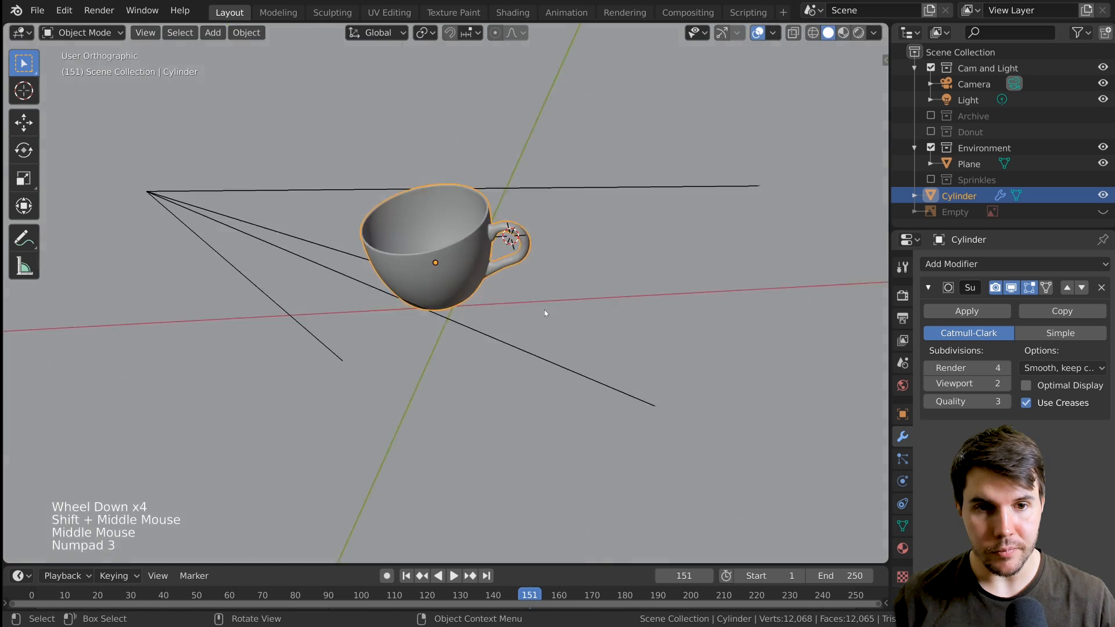
click(535, 292)
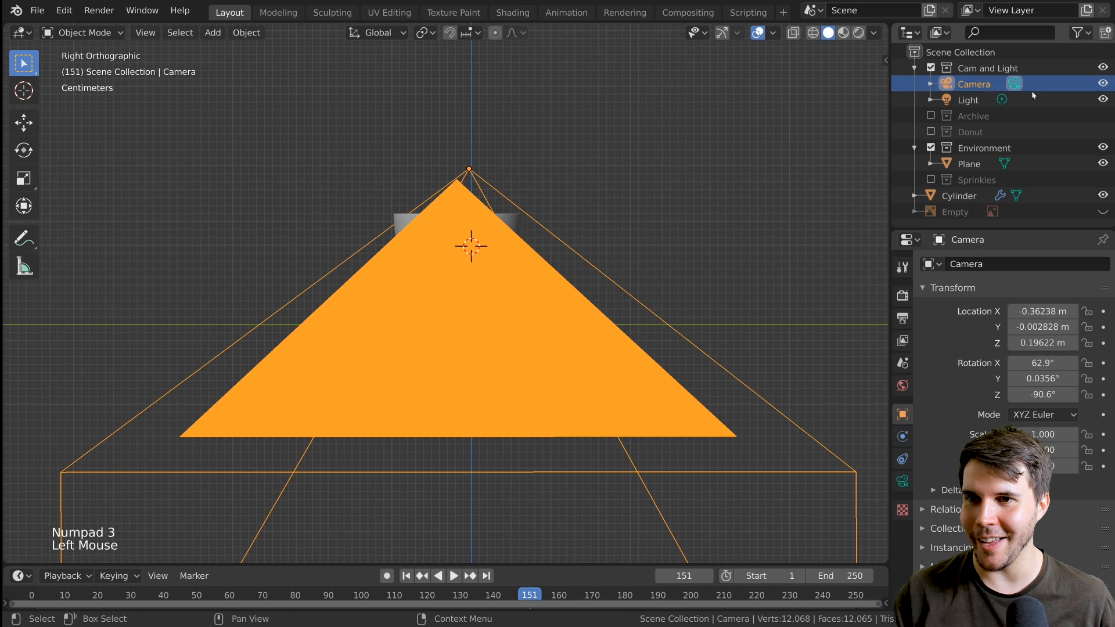
click(1103, 84)
middle_drag(515, 251, 487, 269)
scroll(523, 266, up, 3)
scroll(547, 268, down, 1)
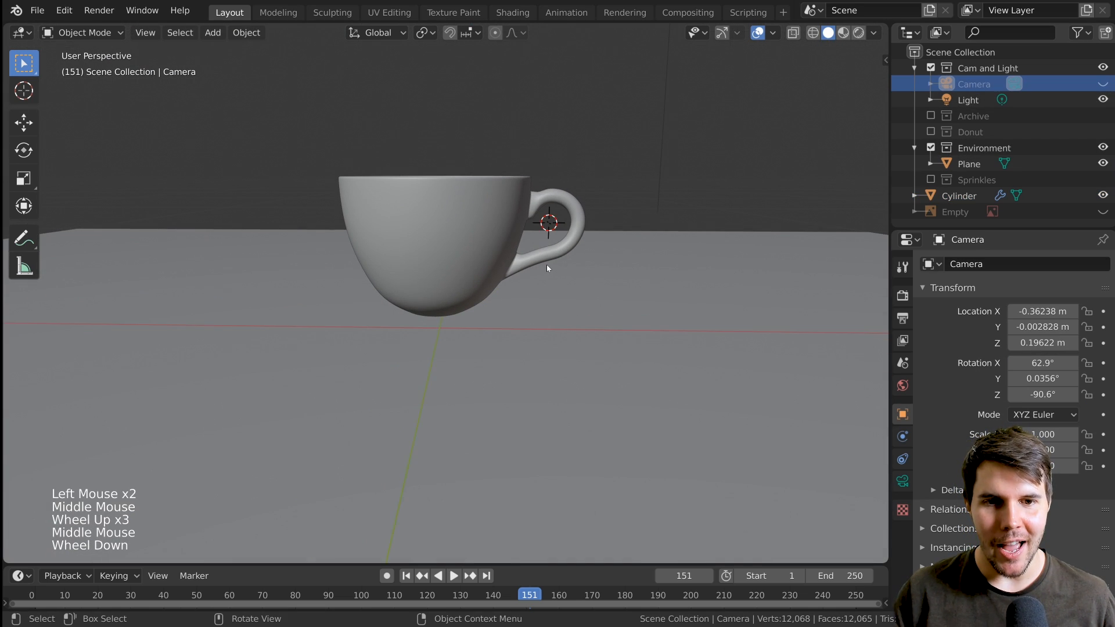
click(1103, 212)
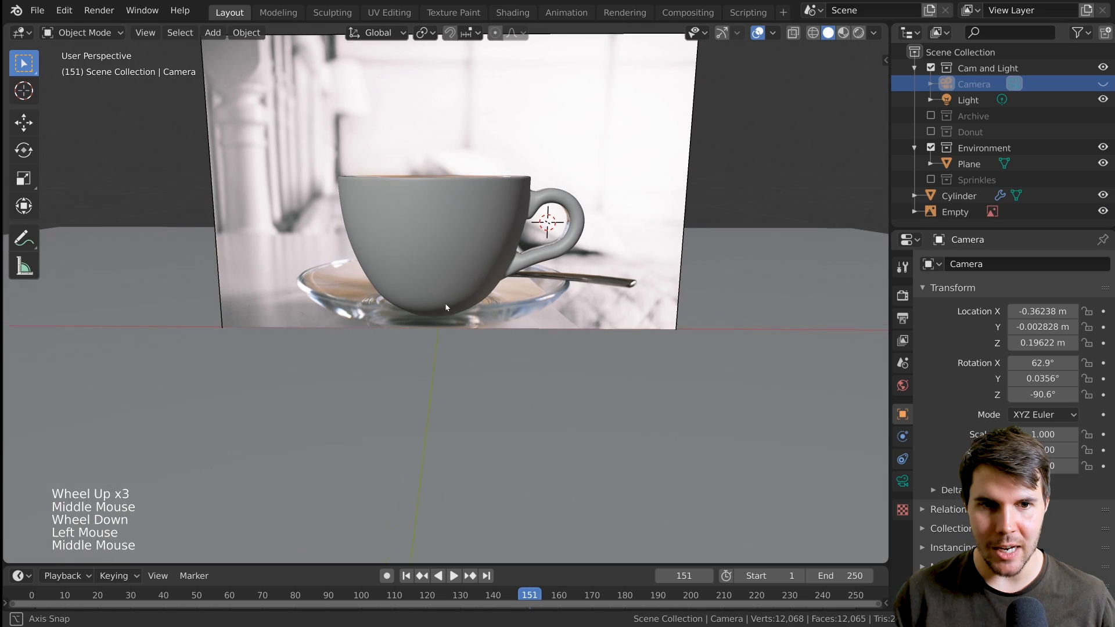
Select the coffee cup and snap the 3D cursor to it.
middle_drag(482, 271, 475, 266)
scroll(475, 266, up, 1)
shift+middle_drag(406, 300, 569, 233)
scroll(576, 287, up, 1)
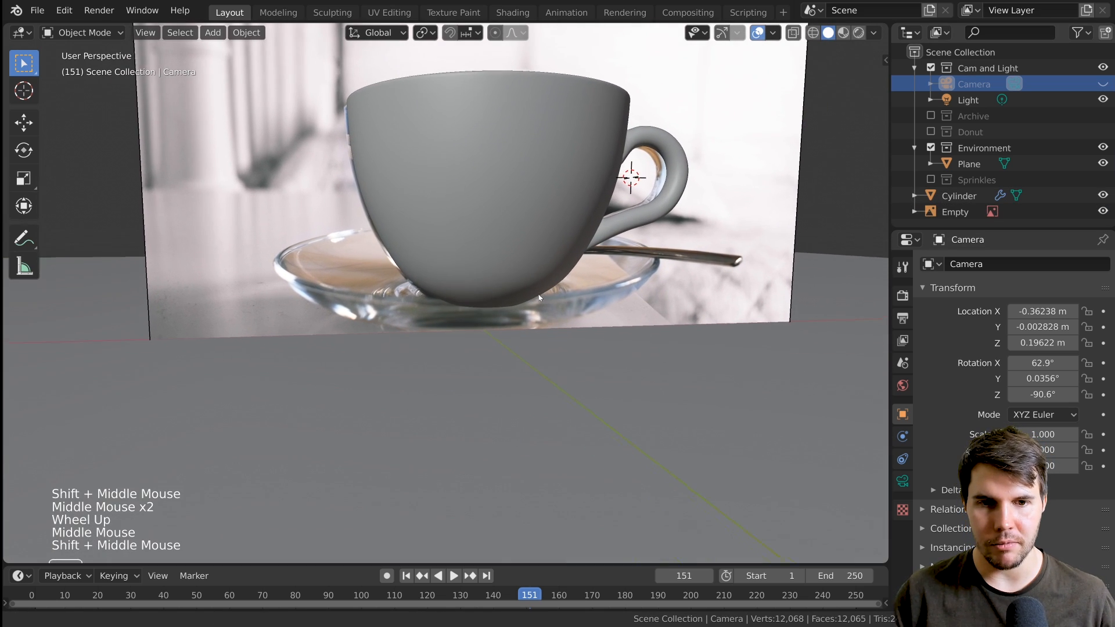
click(535, 181)
middle_drag(535, 181, 502, 234)
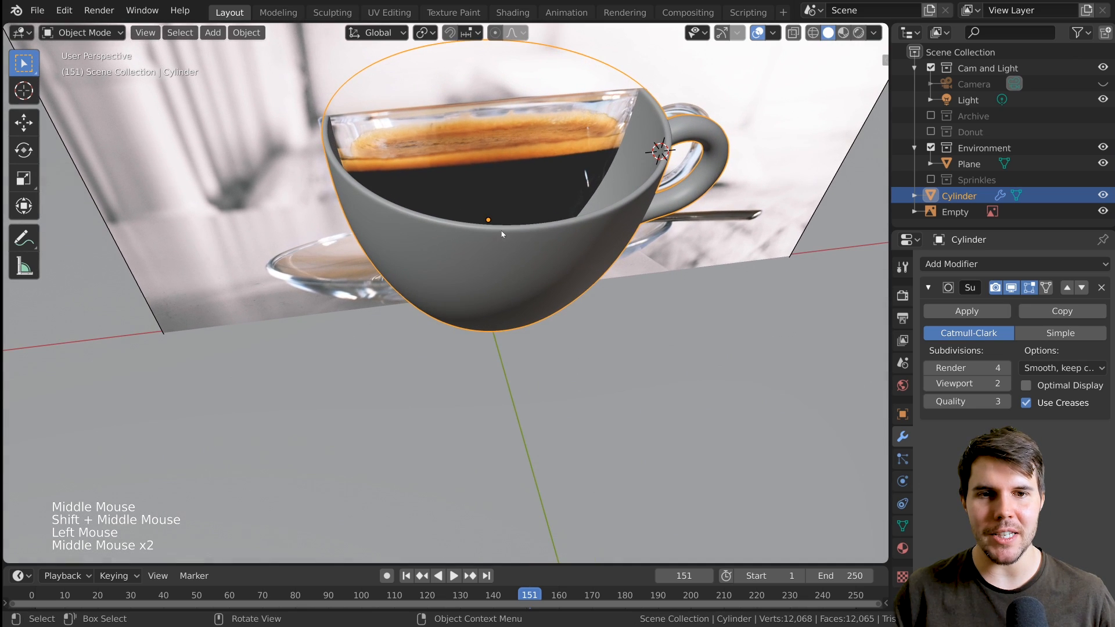
middle_drag(665, 160, 641, 232)
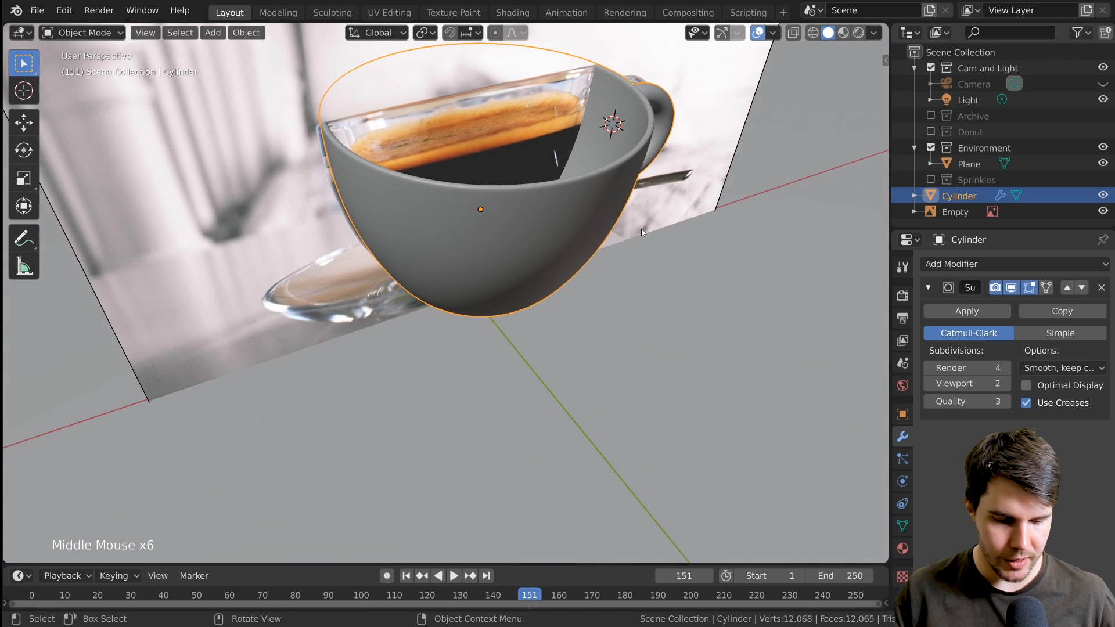
key(shift+s)
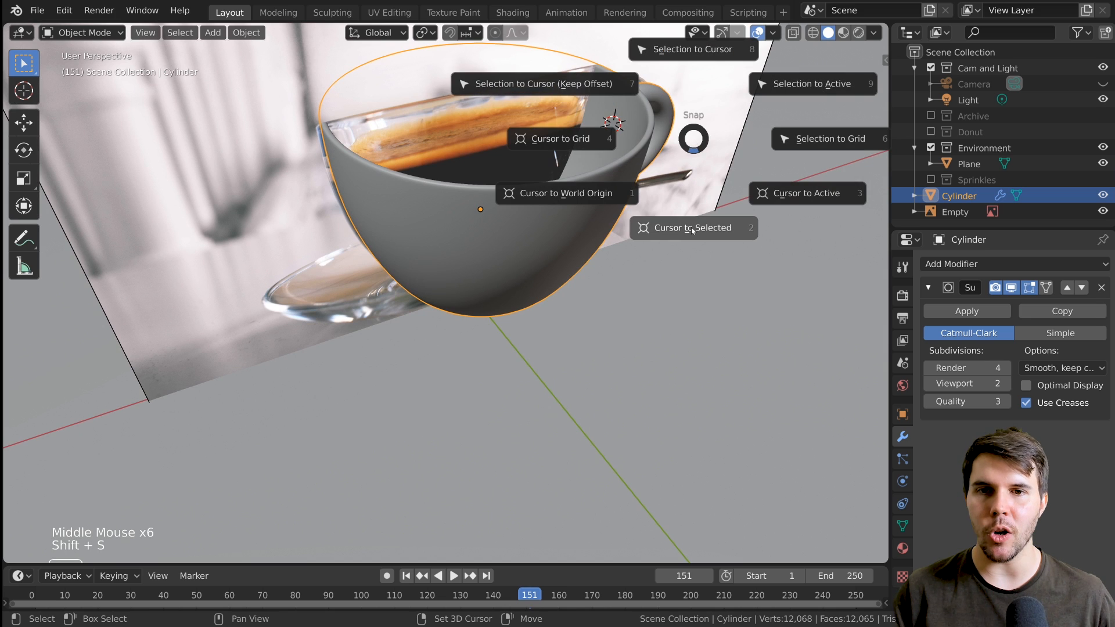
click(691, 230)
Add a mesh circle at the 3D cursor in the coffee cup's centre.
middle_drag(691, 229, 612, 220)
scroll(630, 246, down, 3)
key(shift+a)
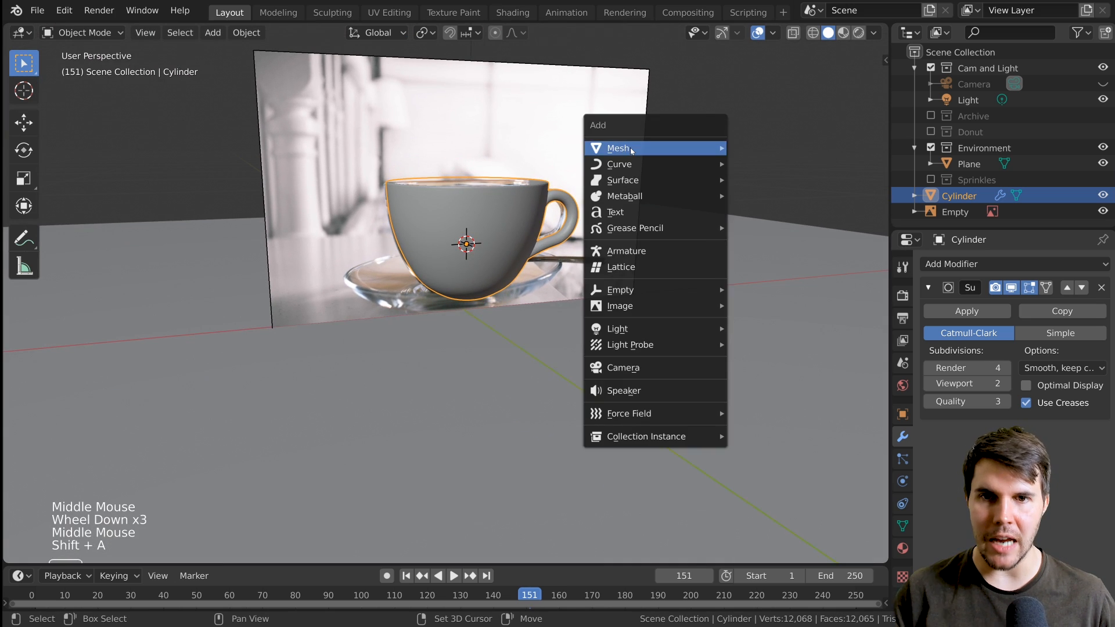
mouse_move(630, 147)
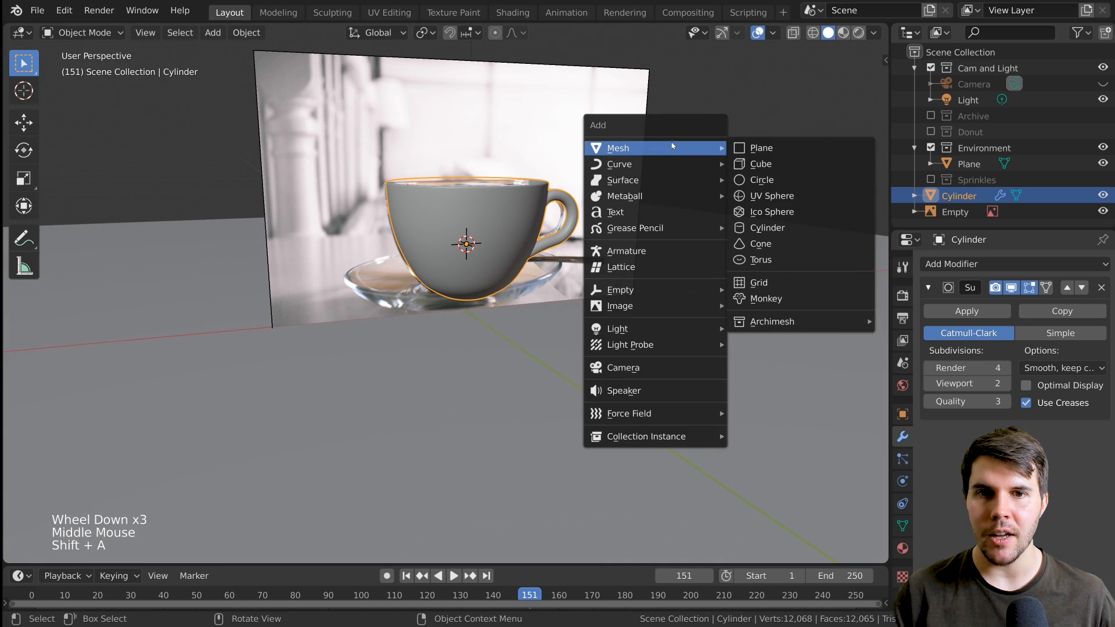
click(801, 179)
Reduce the new circle's radius to 0.18 m.
scroll(533, 248, down, 3)
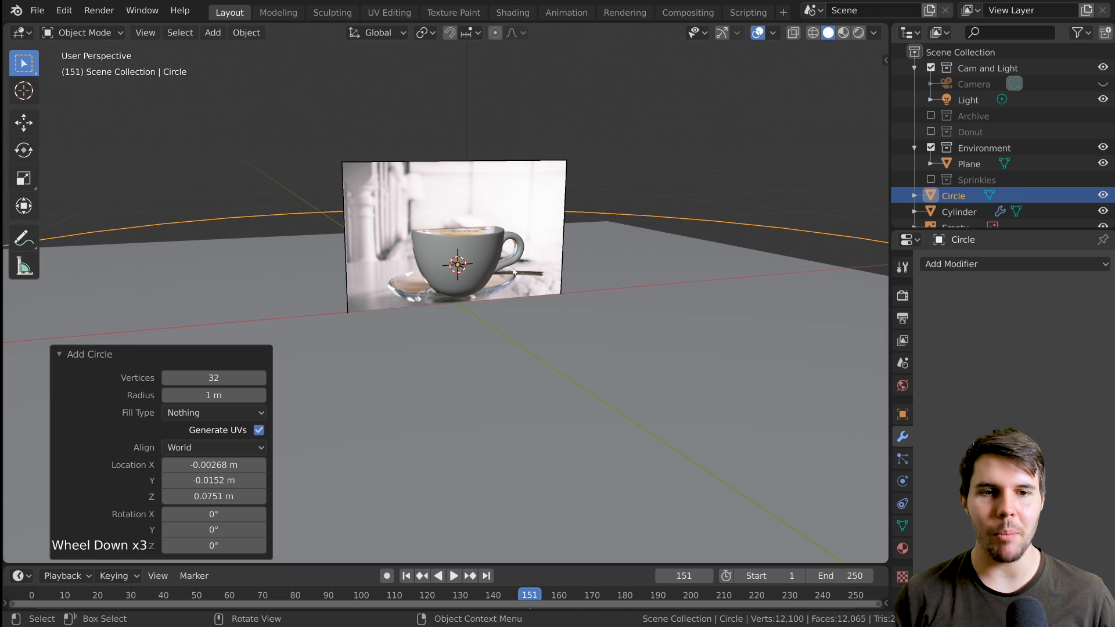
middle_drag(477, 254, 478, 309)
scroll(503, 283, down, 3)
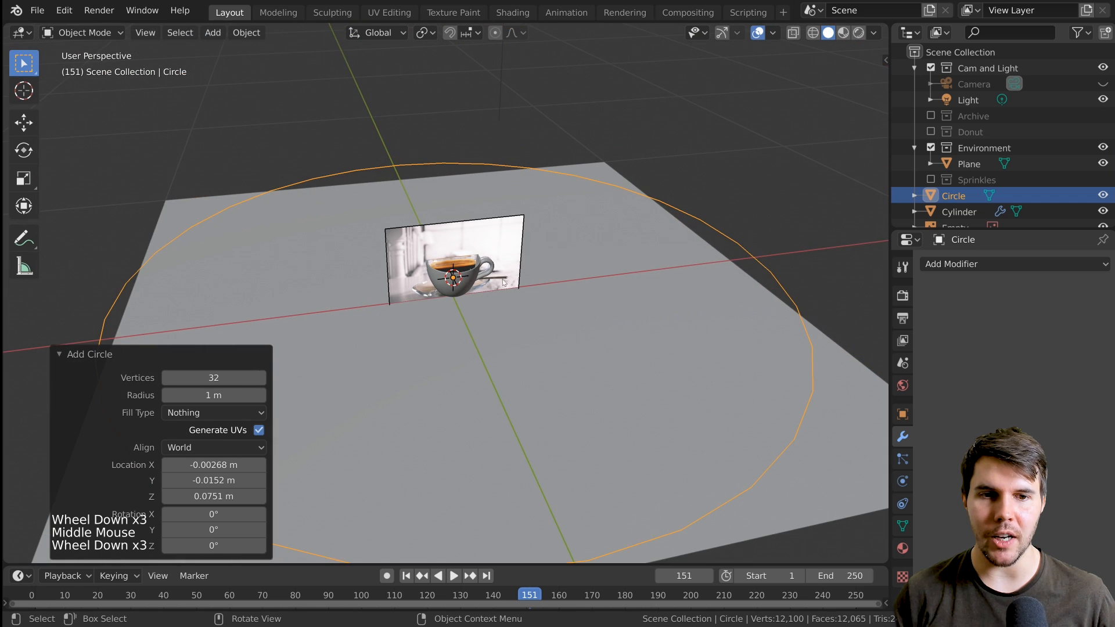
scroll(349, 395, up, 5)
click(244, 395)
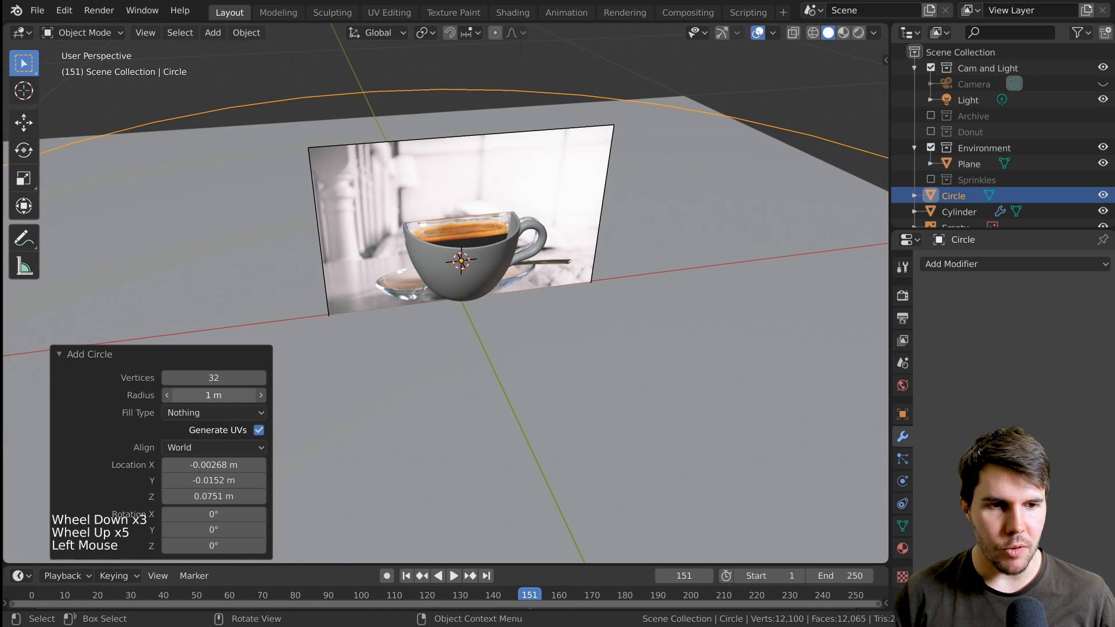
drag(174, 394, 37, 406)
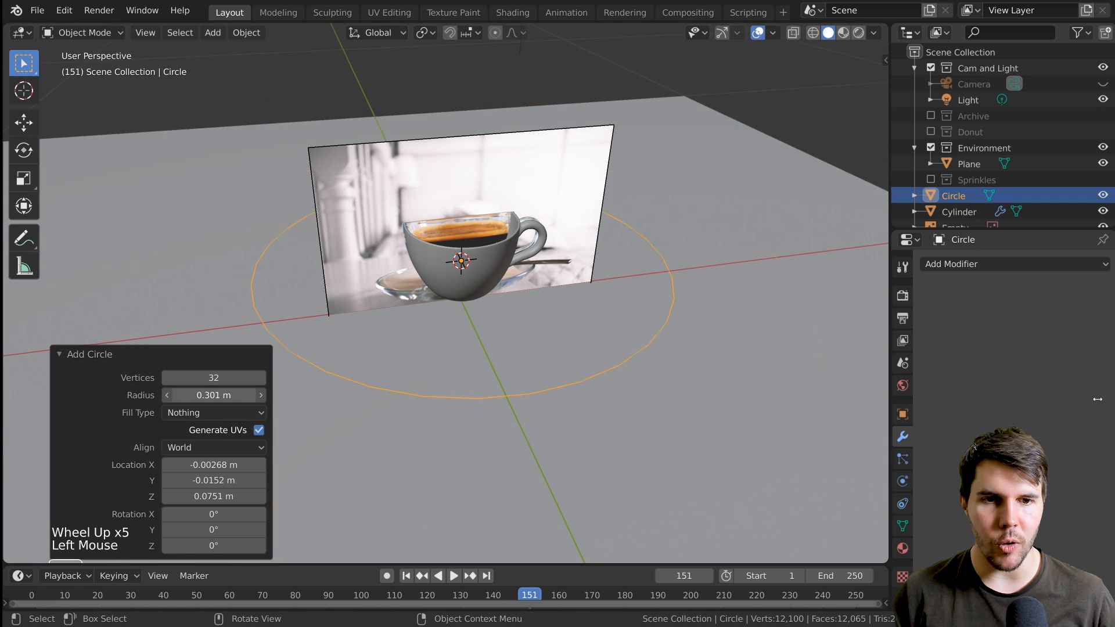
drag(1080, 398, 346, 322)
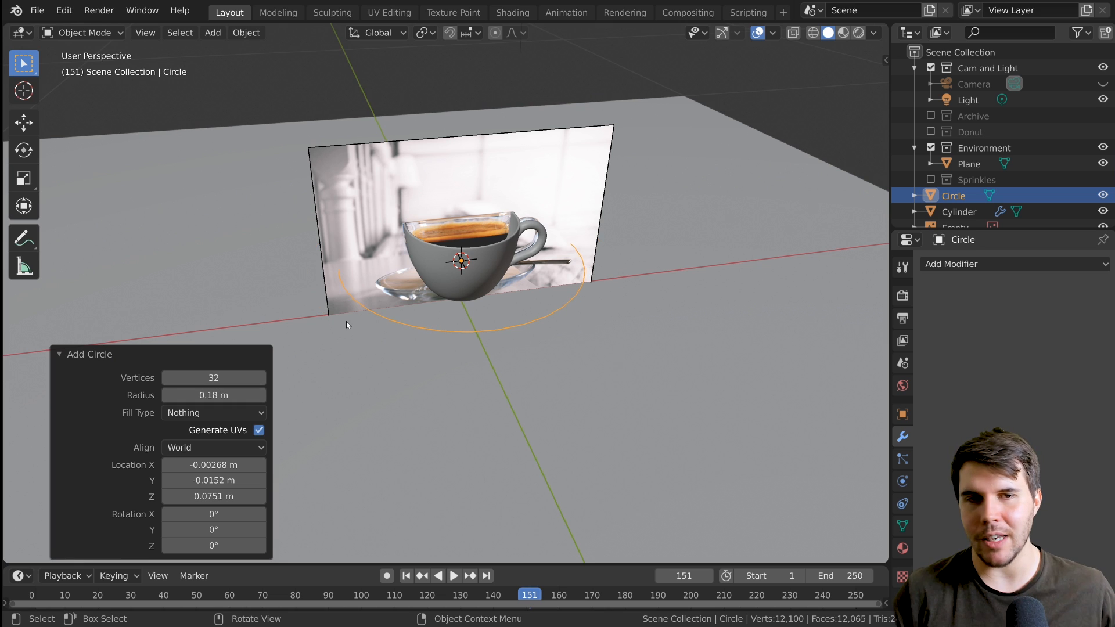
Fill the new circle with an Ngon and set its vertex count to 16.
scroll(346, 321, up, 4)
middle_drag(622, 321, 290, 348)
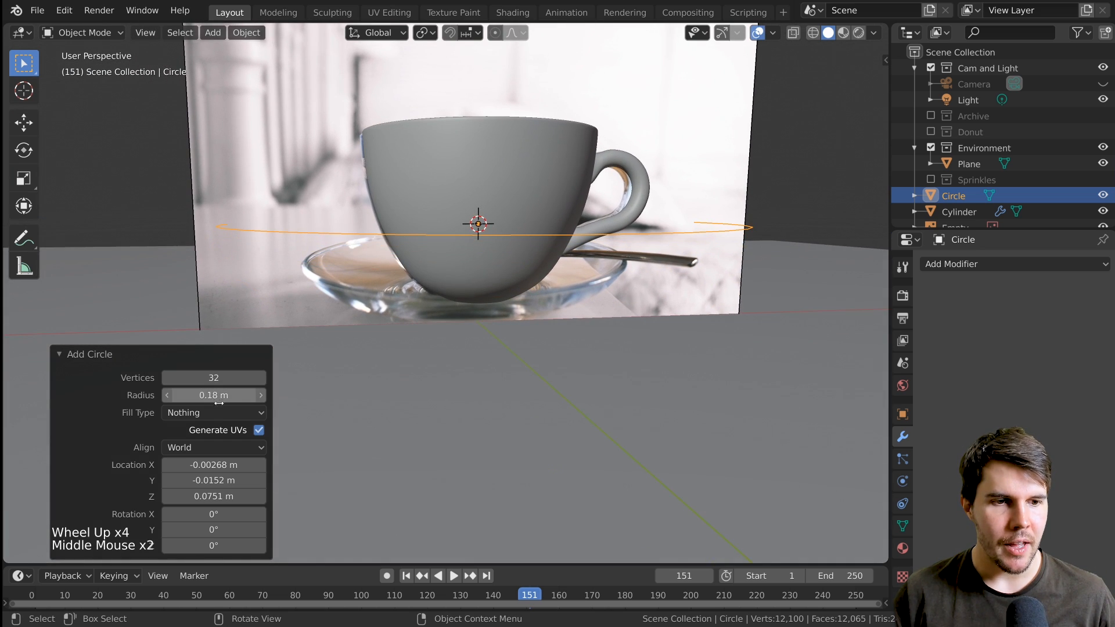
click(214, 412)
click(193, 448)
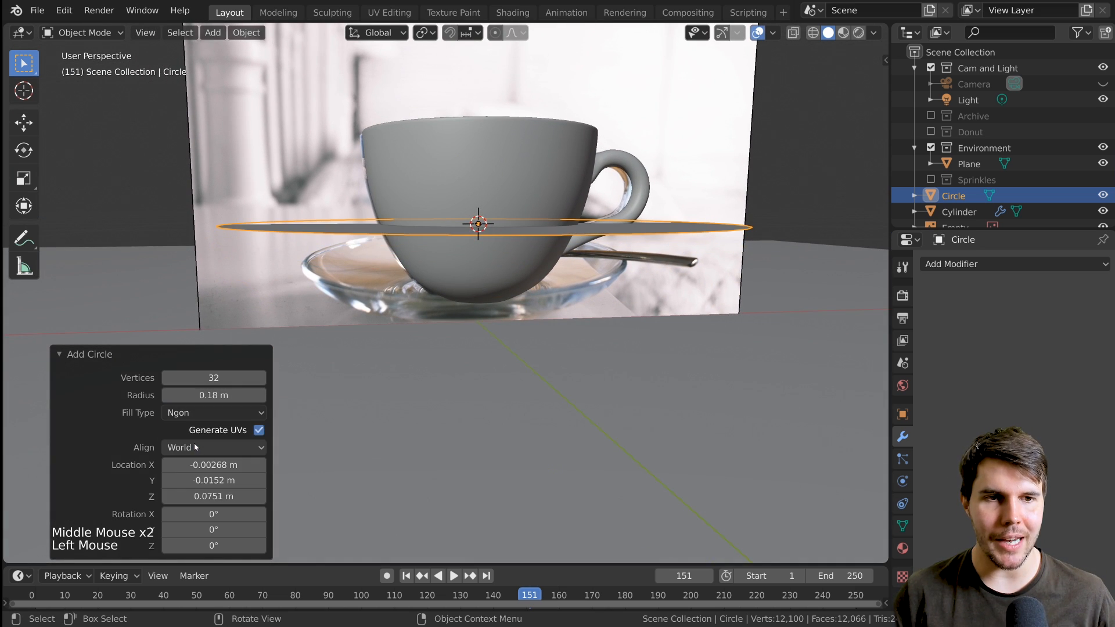
middle_drag(341, 356, 399, 147)
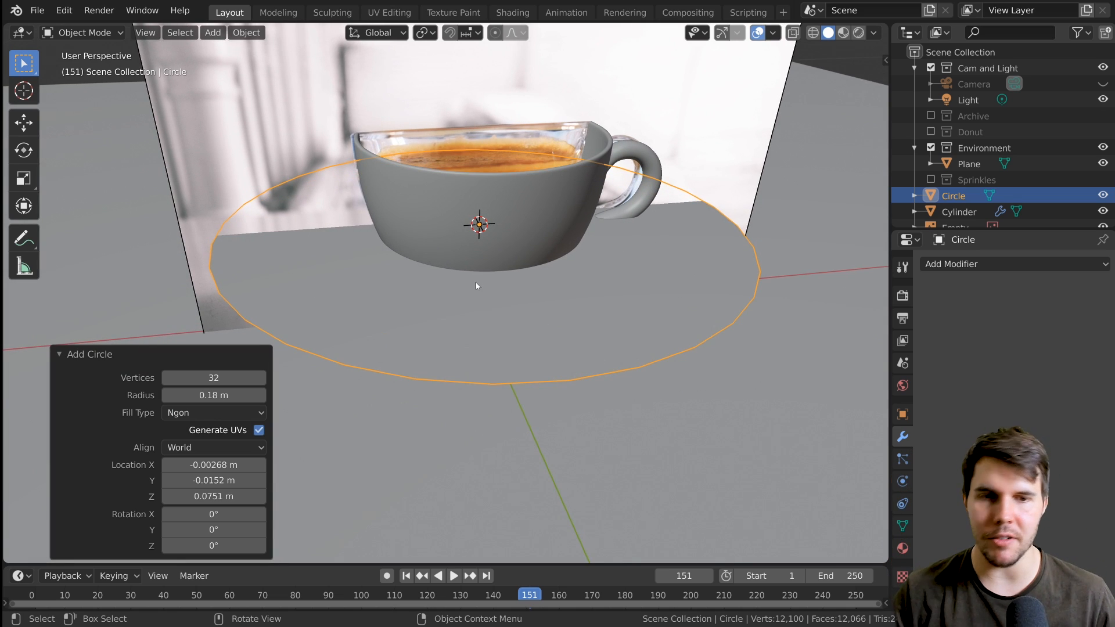
click(210, 379)
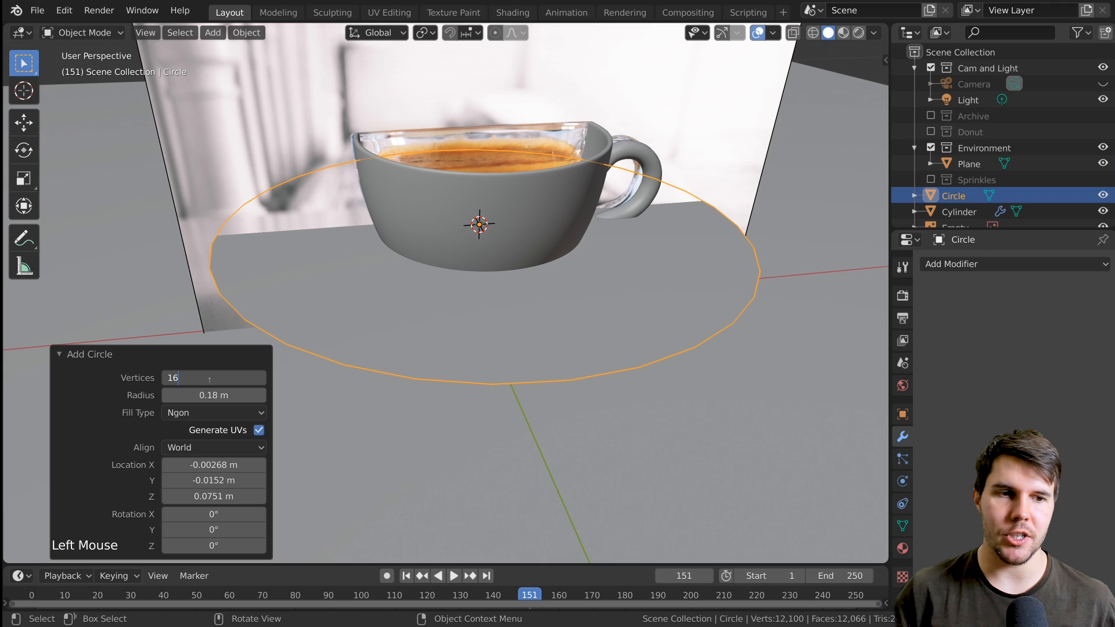
key(Return)
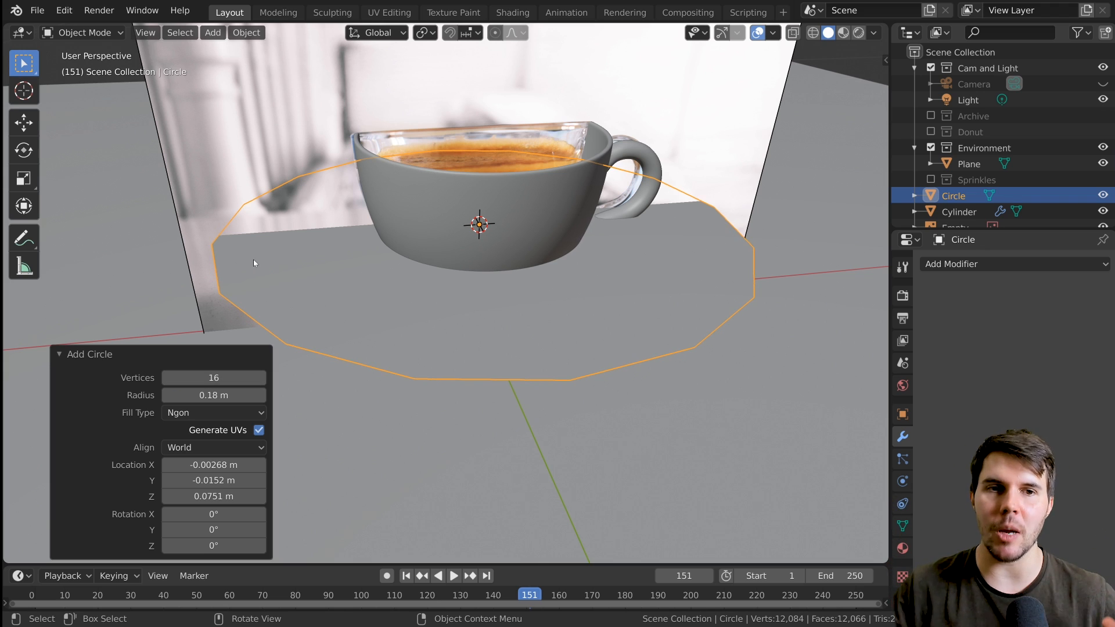
Hide the viewport's toolbar.
middle_drag(253, 259, 442, 357)
scroll(545, 361, up, 1)
scroll(546, 362, down, 4)
click(374, 398)
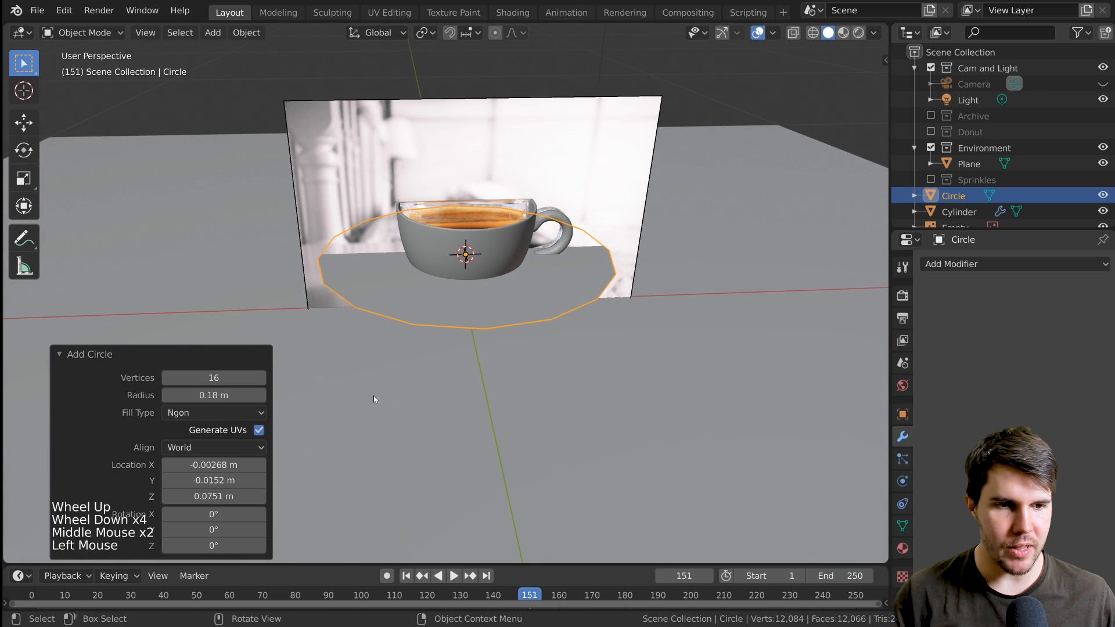
scroll(285, 358, down, 2)
key(t)
key(t)
key(t)
key(t)
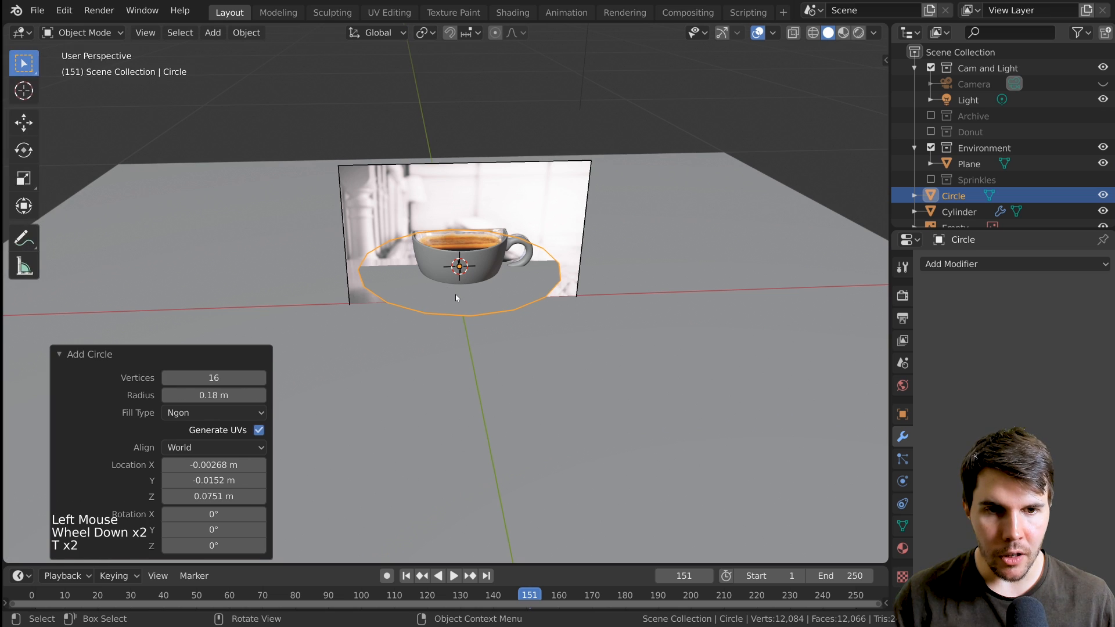
In front view, lower the circle about 0.031 m along Z to the height of the reference saucer's rim.
key(KP_3)
key(KP_1)
scroll(502, 248, up, 5)
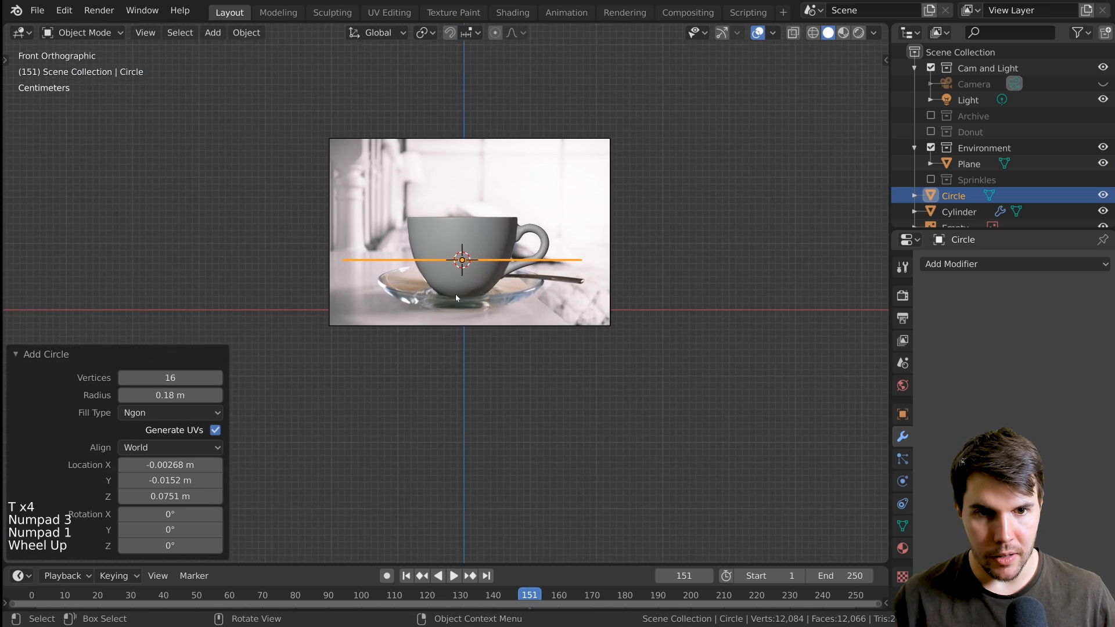
key(g)
key(z)
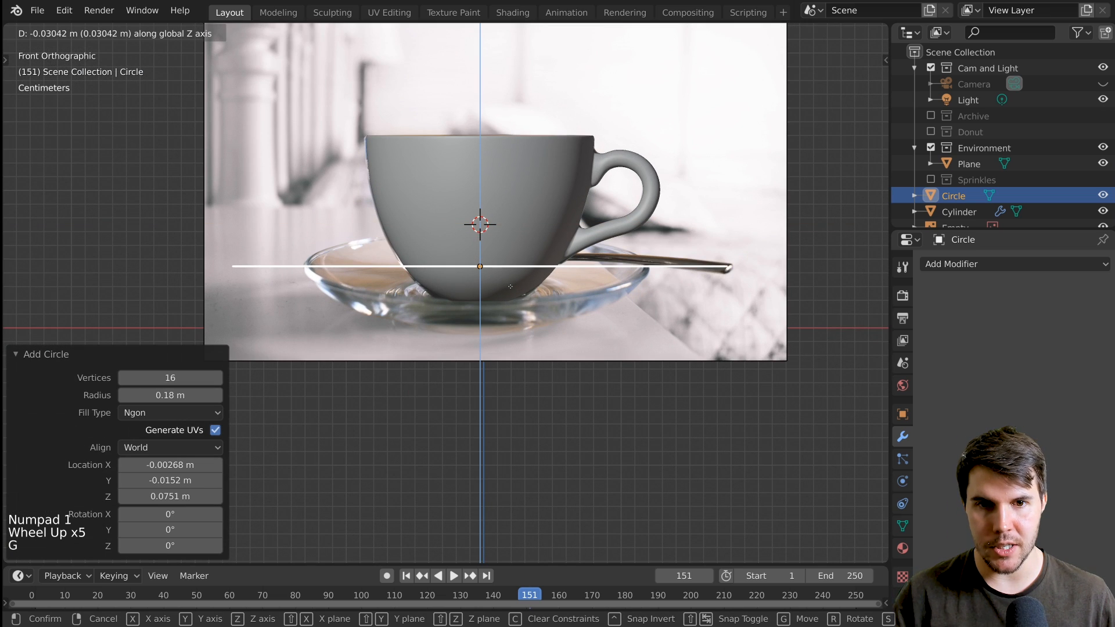
click(512, 287)
scroll(608, 294, down, 2)
scroll(609, 294, up, 1)
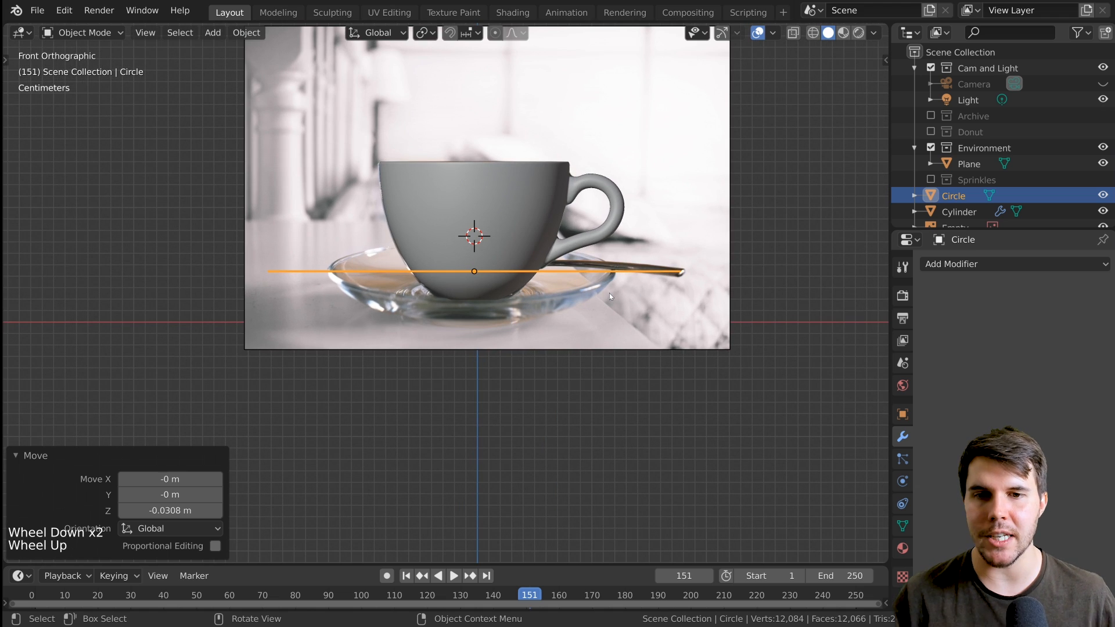
scroll(609, 294, down, 1)
click(451, 231)
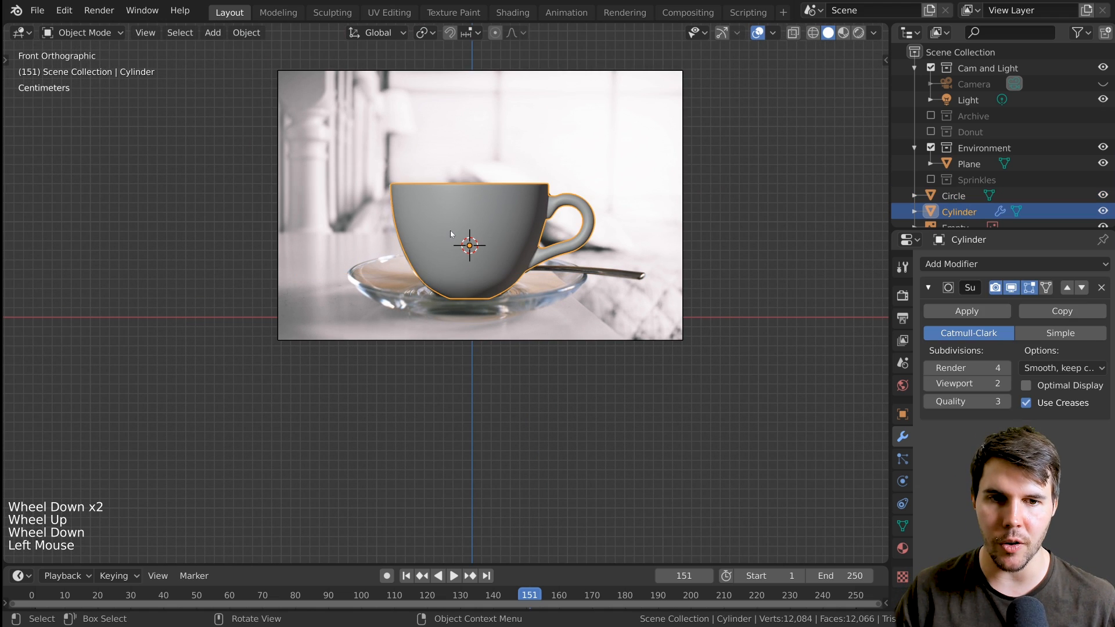
key(g)
key(Escape)
click(544, 290)
middle_drag(544, 291, 548, 298)
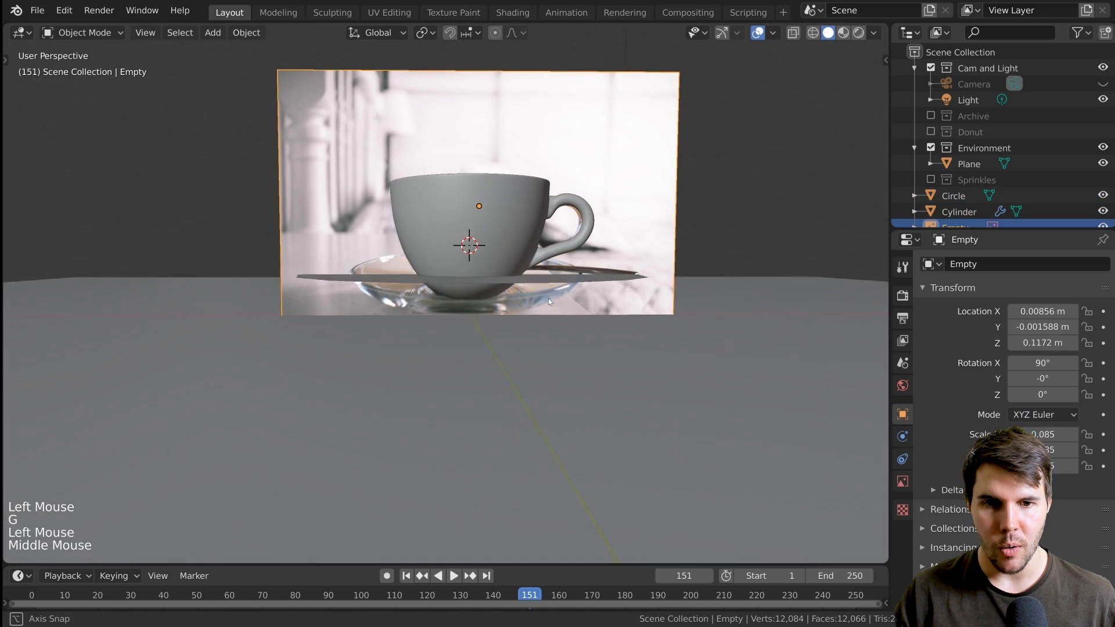
Select the circle and lower it about 0.025 m in front view to the base of the cup.
click(552, 291)
key(KP_1)
scroll(548, 293, up, 4)
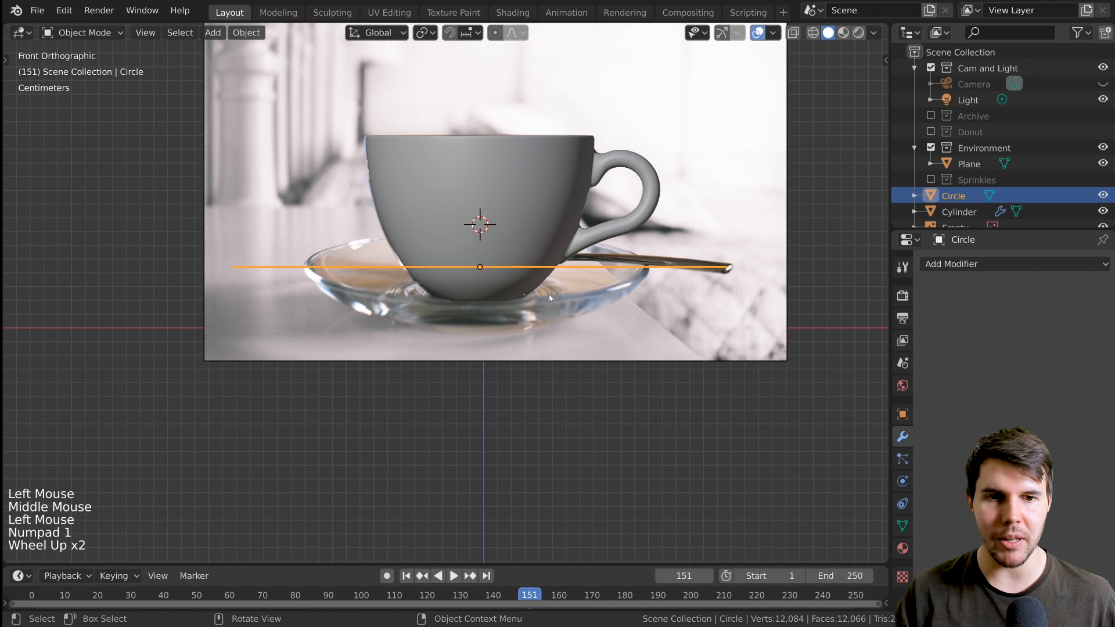
key(g)
click(532, 306)
scroll(508, 361, down, 3)
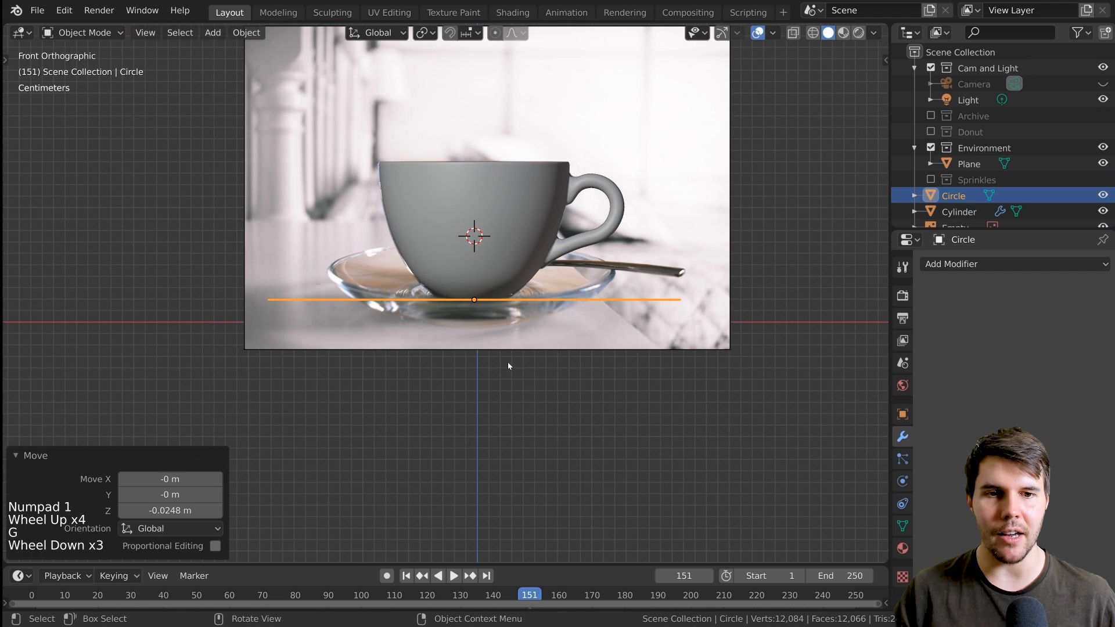
middle_drag(508, 361, 510, 367)
scroll(448, 302, down, 2)
mouse_move(449, 302)
middle_down()
mouse_move(471, 319)
mouse_move(468, 281)
mouse_move(432, 294)
middle_up()
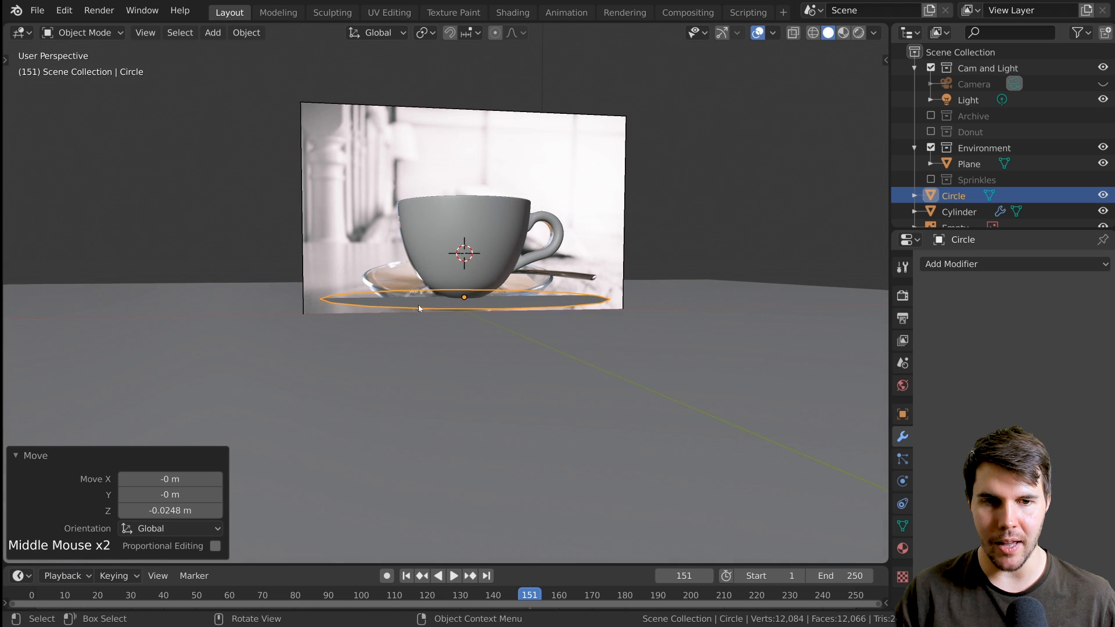
In front view, raise the circle about 0.046 m above the reference saucer.
scroll(439, 306, up, 2)
key(KP_1)
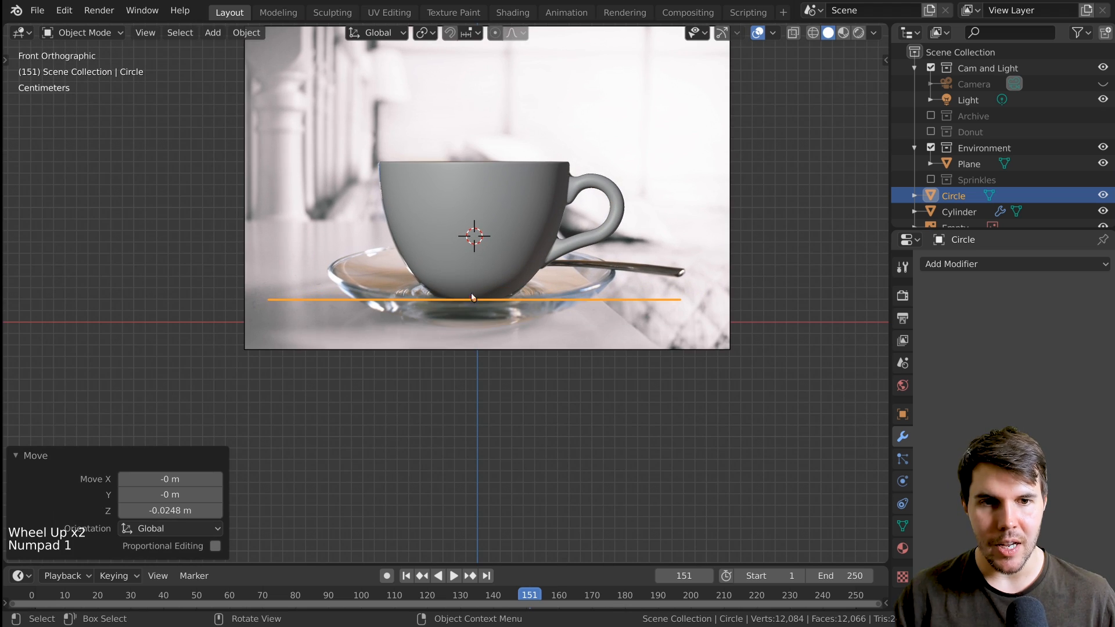
key(g)
click(473, 247)
scroll(524, 326, down, 3)
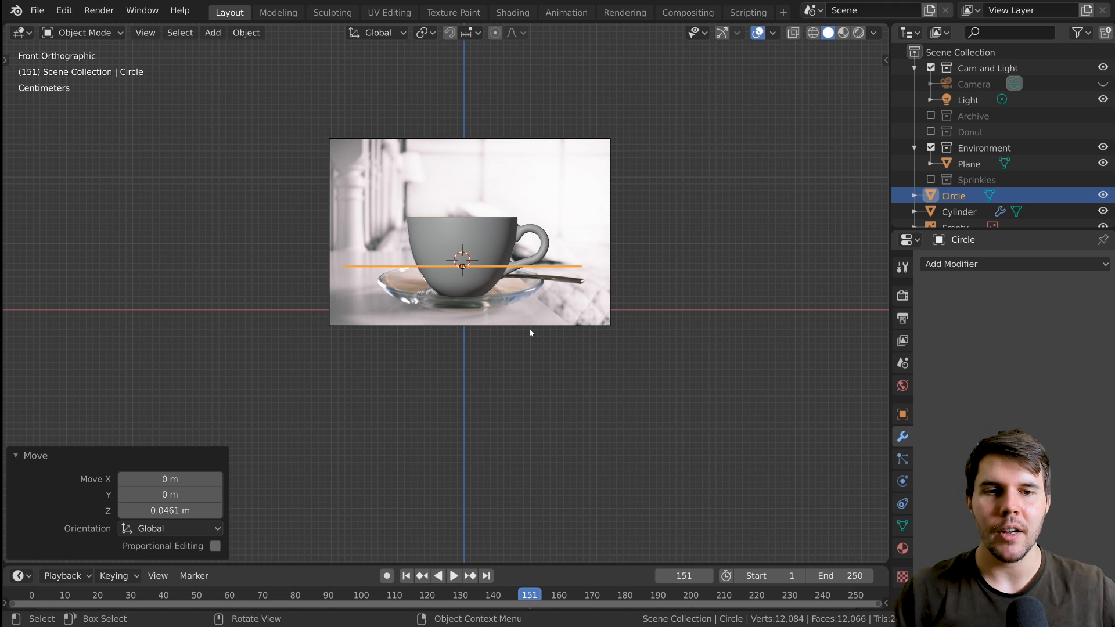
scroll(530, 333, up, 3)
scroll(504, 302, up, 2)
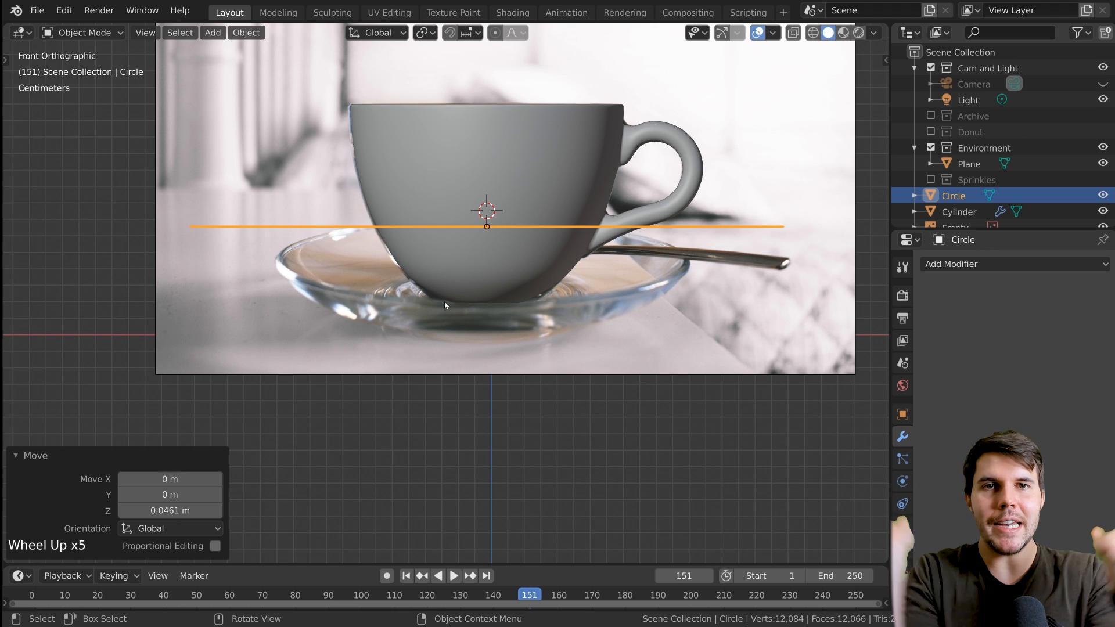
Lower the circle about 0.031 m along Z, and nudge it up by about 0.0025 m and 0.0037 m to the saucer's rim height.
key(g)
key(z)
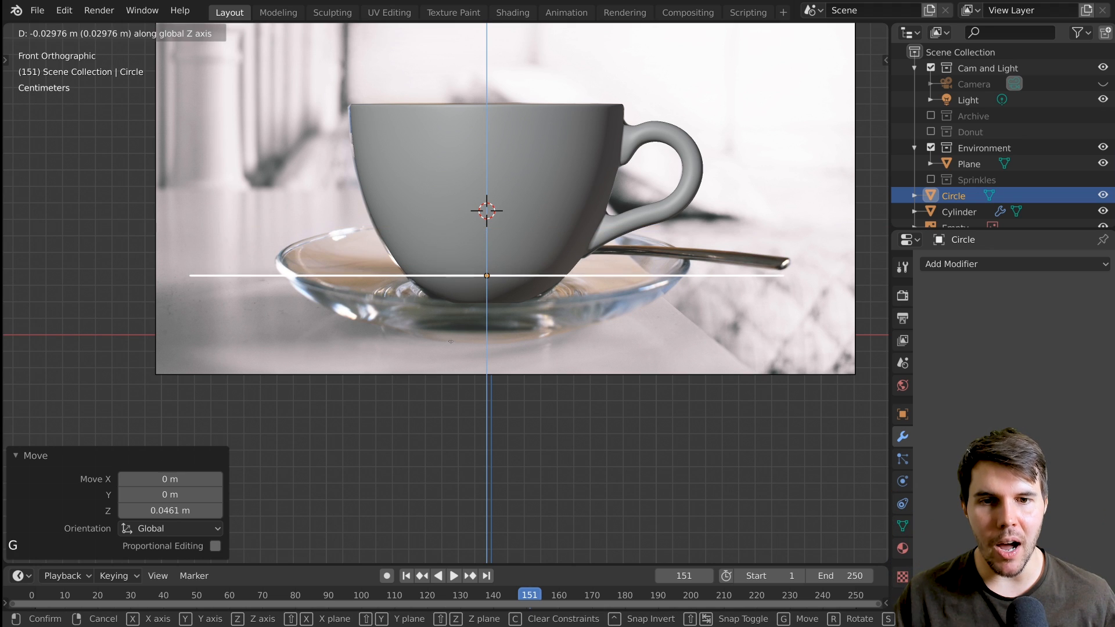
click(454, 342)
key(g)
key(z)
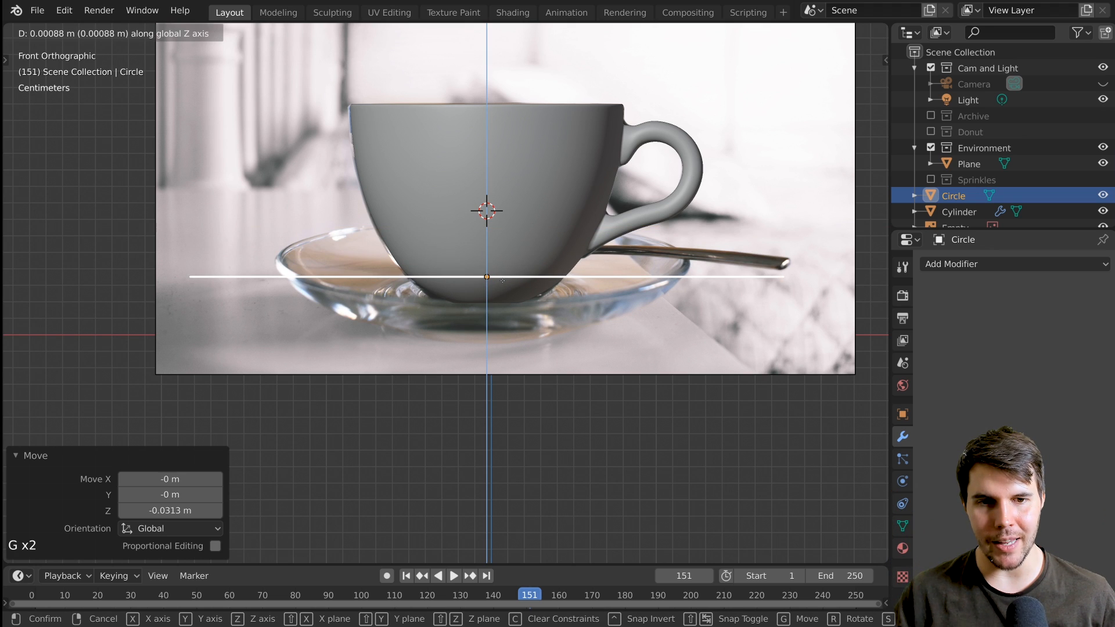
scroll(523, 314, down, 3)
scroll(550, 349, up, 5)
key(g)
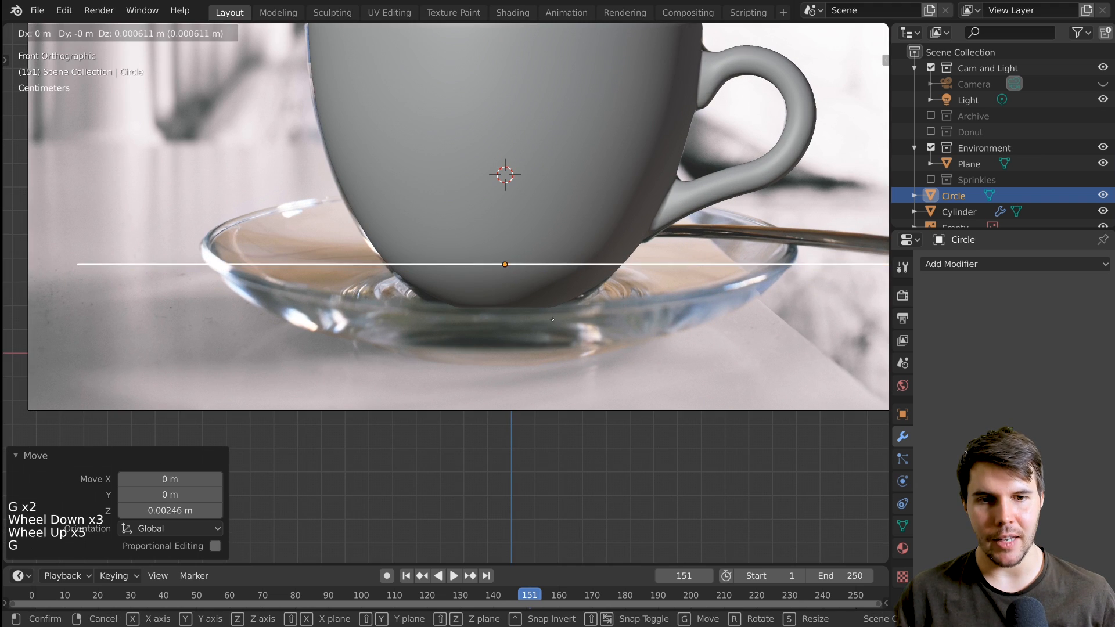
click(553, 313)
scroll(567, 333, down, 3)
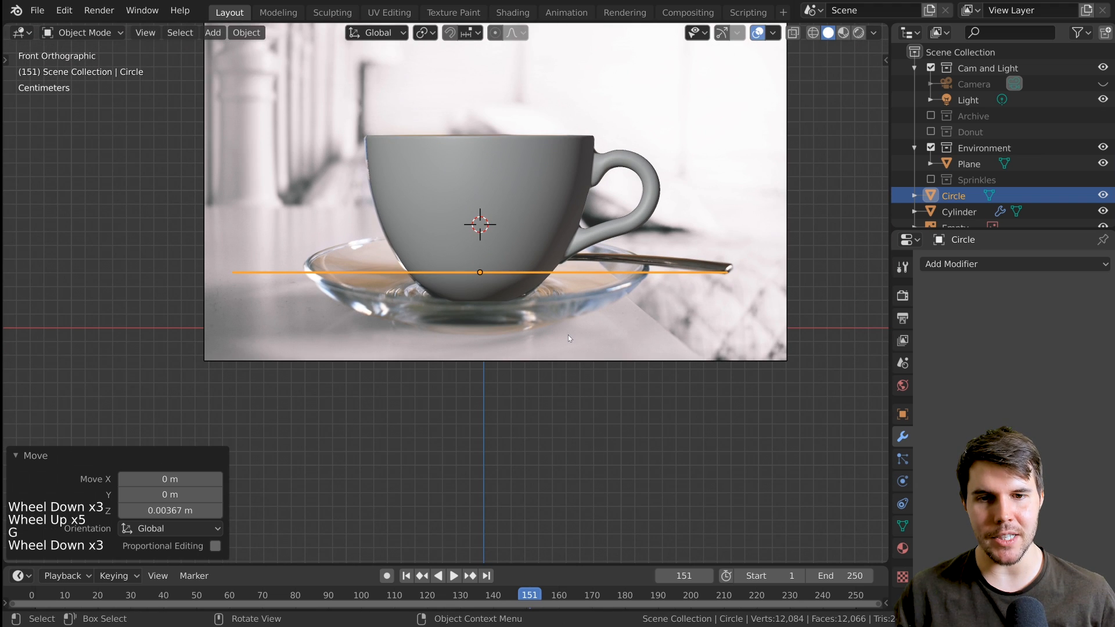
Scale the circle down uniformly to about 0.736 to approach the size of the reference saucer.
middle_drag(569, 336, 503, 332)
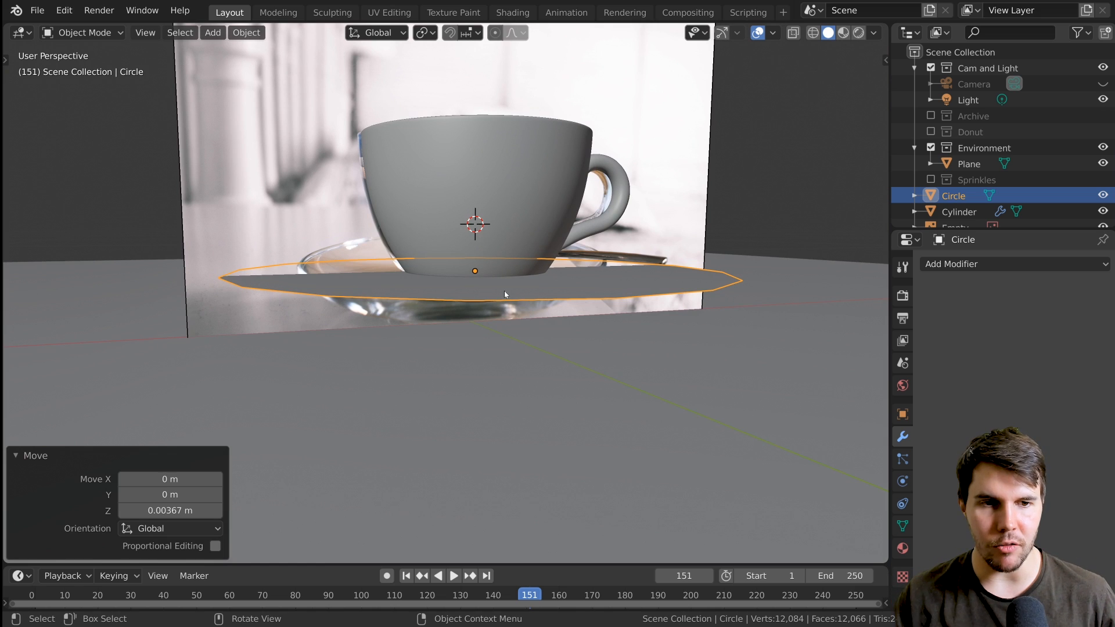
middle_drag(504, 294, 459, 328)
scroll(632, 351, up, 2)
key(s)
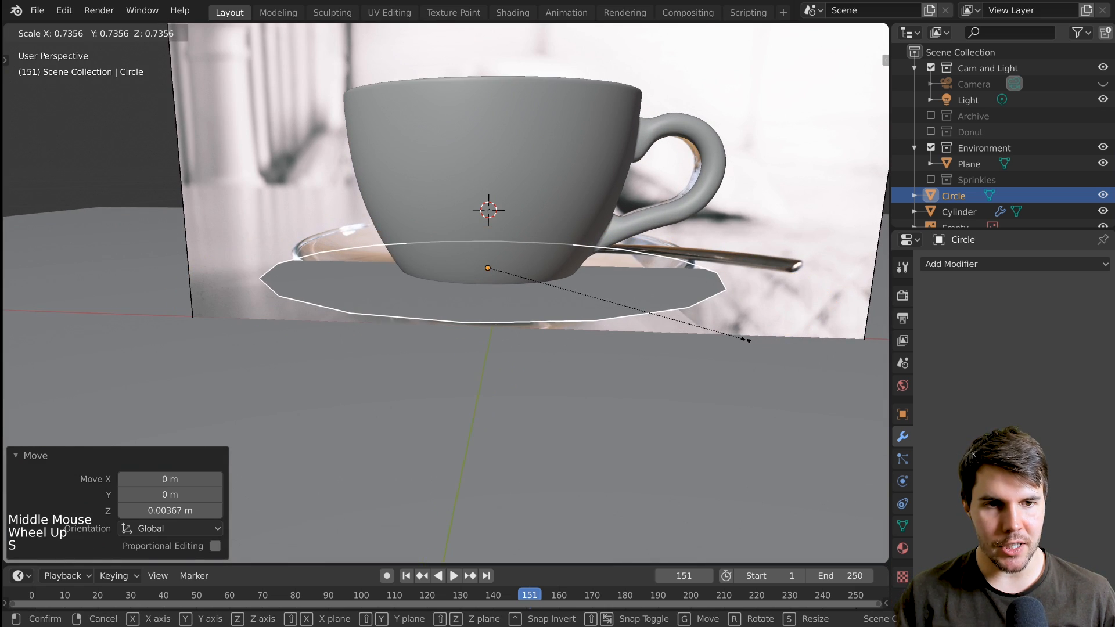
click(746, 340)
Fine-tune the circle's scale in front view to span the reference saucer's width, finishing with a uniform 1.020 resize.
key(KP_1)
key(s)
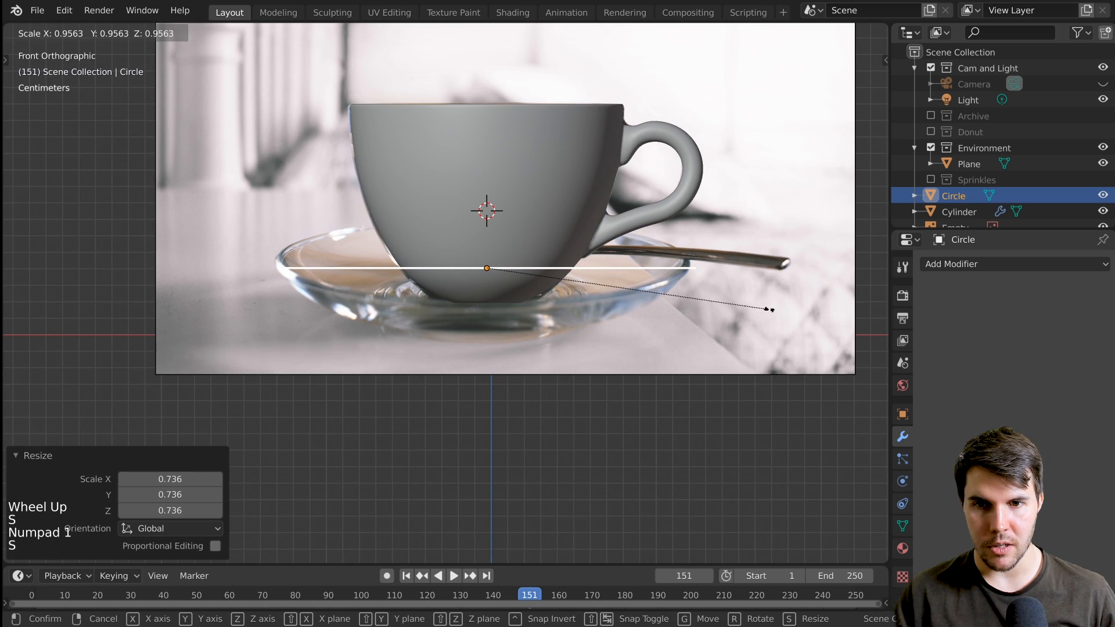
click(770, 310)
key(s)
click(761, 305)
scroll(646, 275, down, 2)
scroll(647, 275, up, 1)
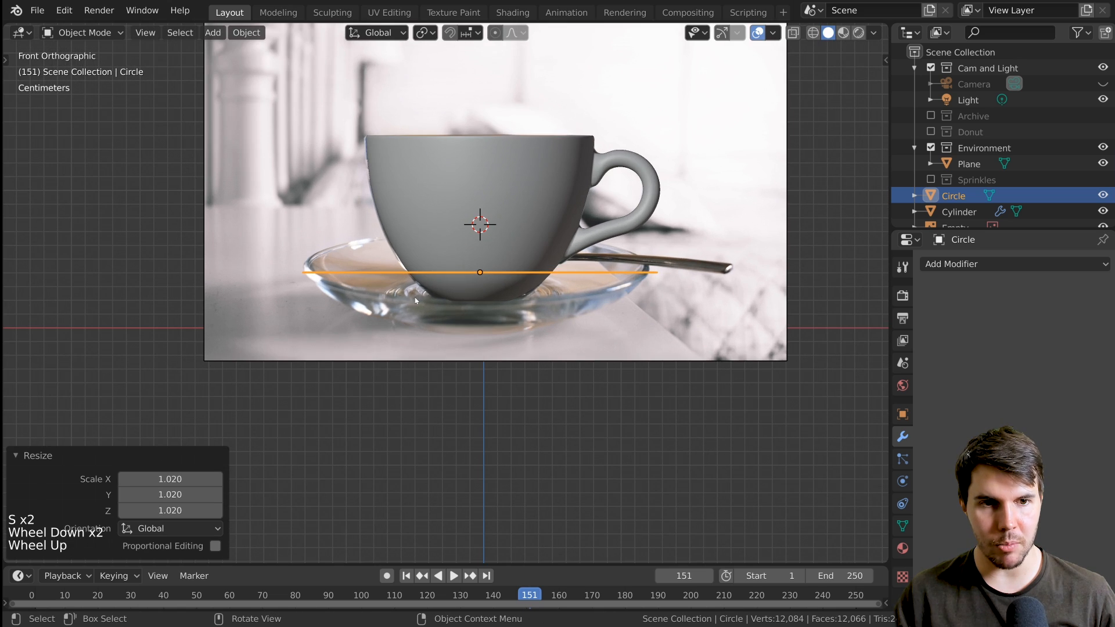
Enter Edit Mode on the circle and frame its face beneath the cup from an angled view.
middle_drag(646, 275, 501, 282)
key(KP_3)
key(KP_1)
key(Tab)
scroll(532, 301, up, 2)
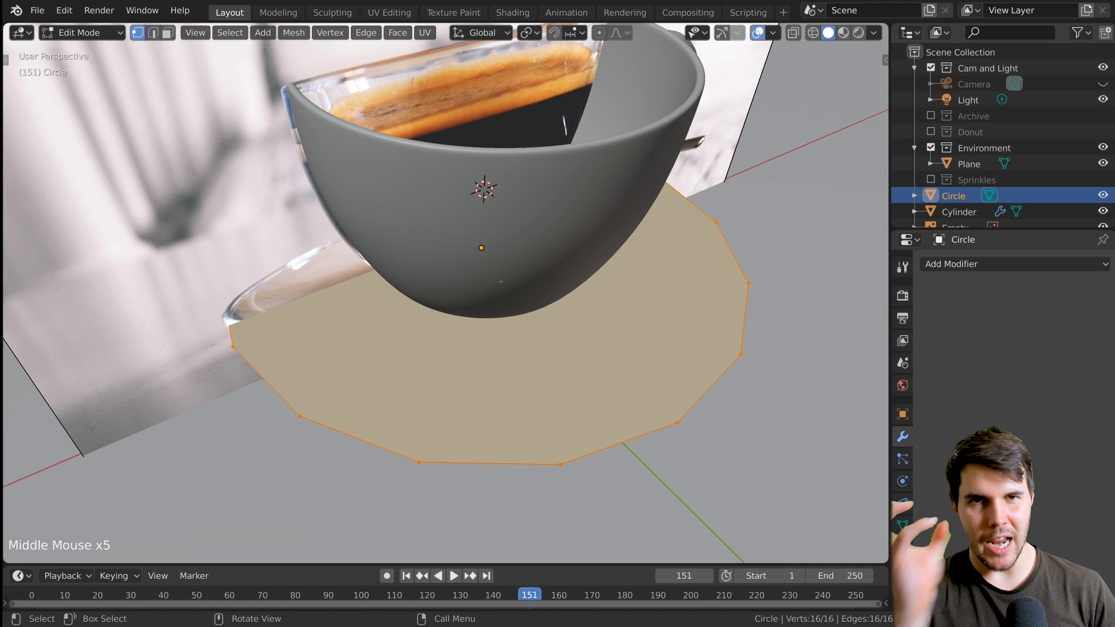
middle_drag(531, 327, 637, 333)
scroll(581, 330, down, 1)
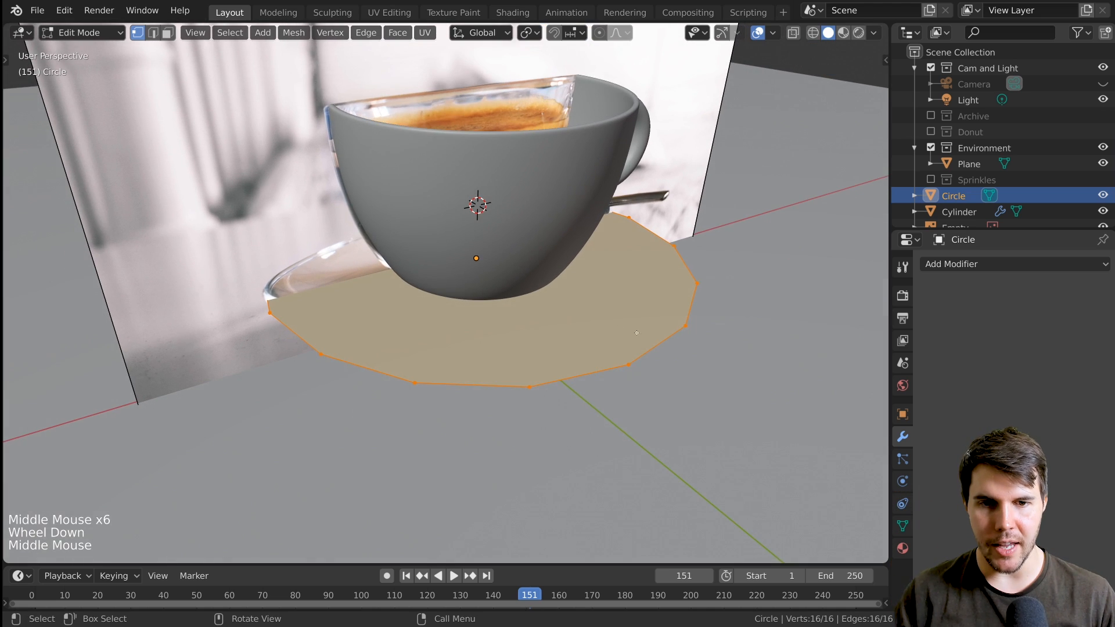
Inset the circle's face by about 0.0998 m to create an inner ring beneath the cup.
key(i)
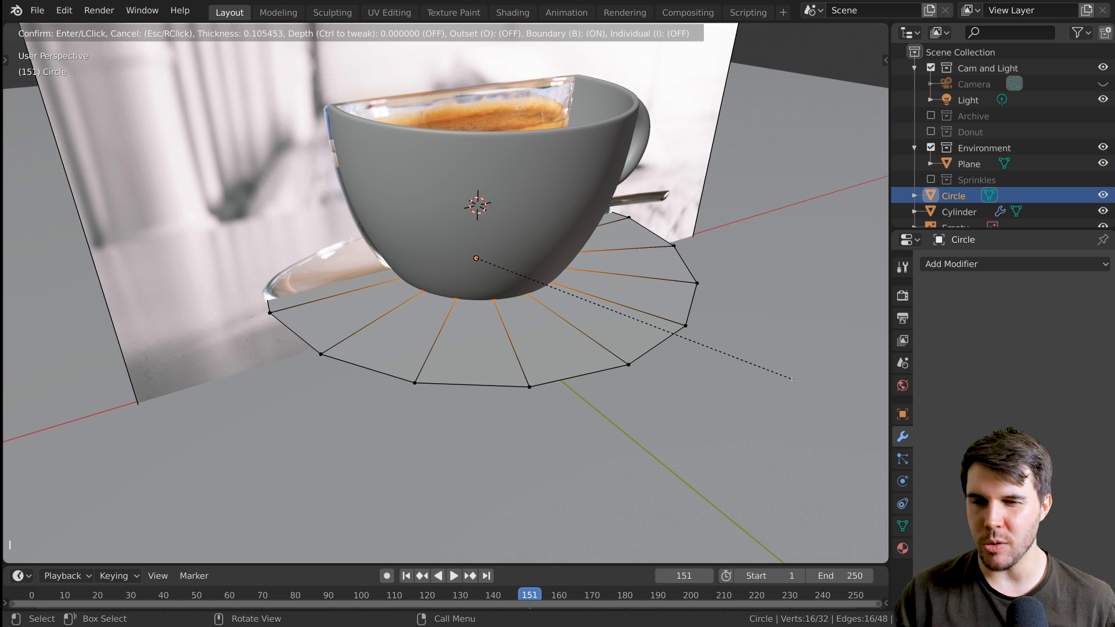
click(794, 379)
middle_drag(794, 378, 655, 289)
scroll(655, 289, up, 2)
key(g)
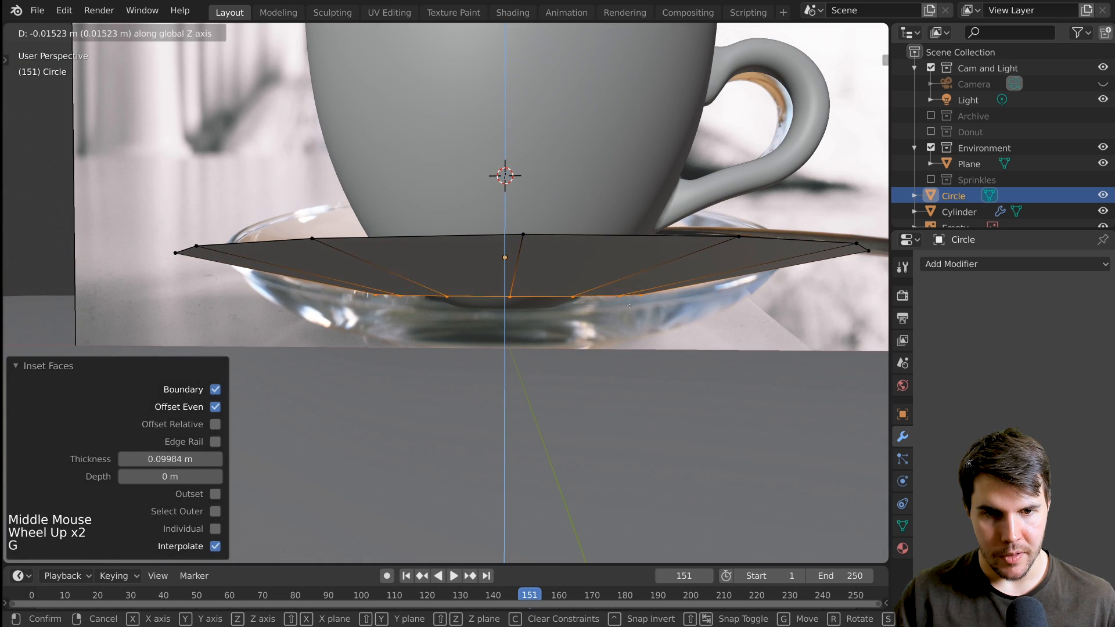
right_click(629, 308)
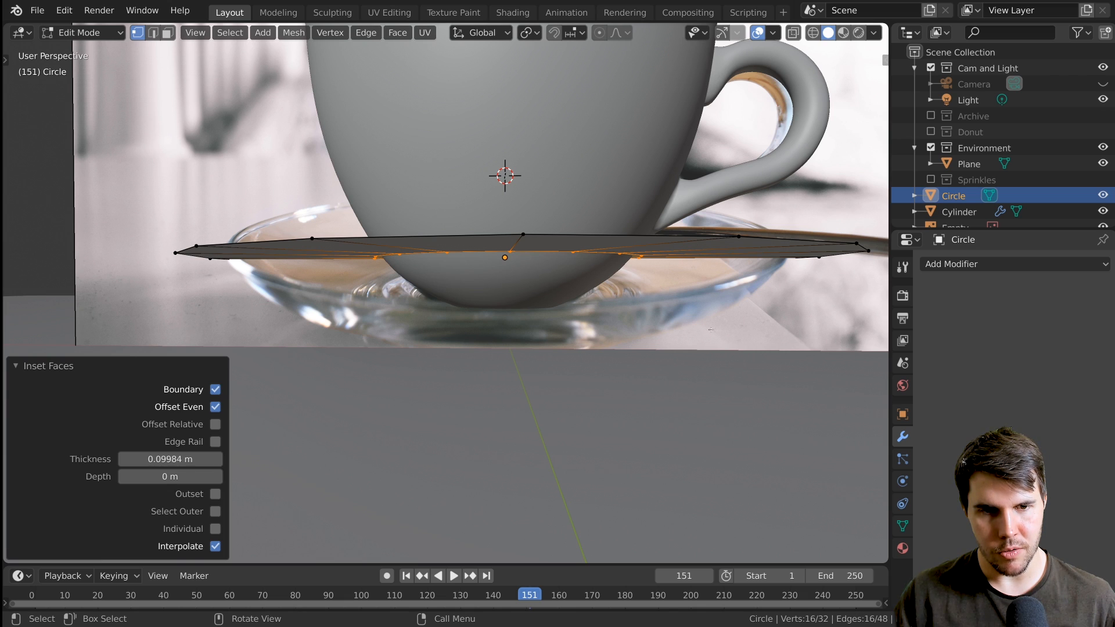
Scale the inner ring down uniformly in two passes, by 0.953 and by 0.980.
key(s)
click(633, 321)
scroll(630, 320, down, 3)
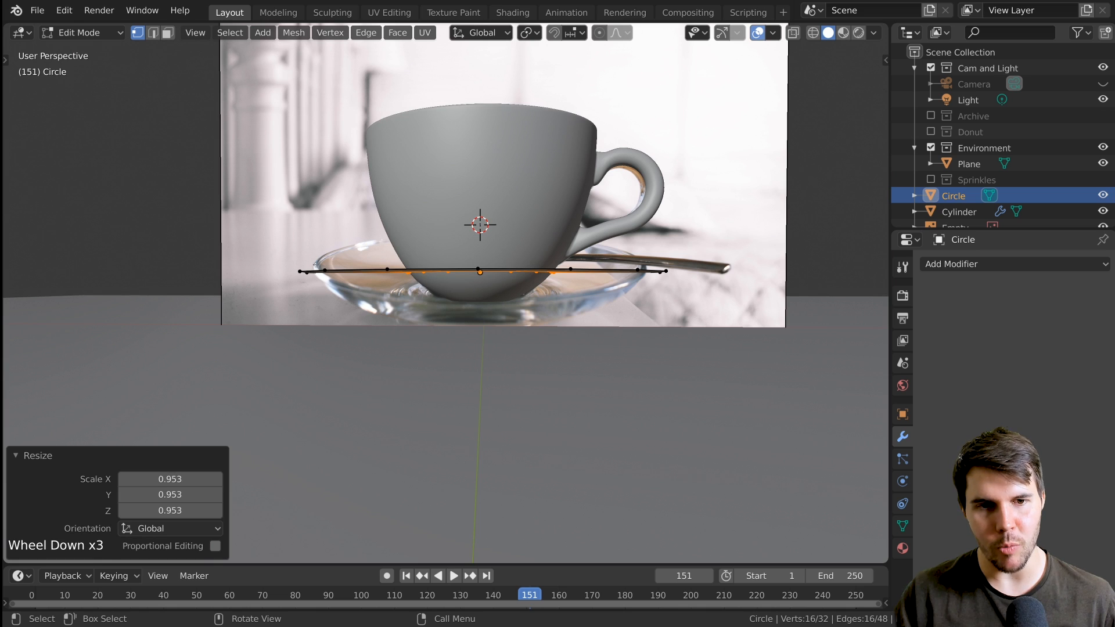
key(s)
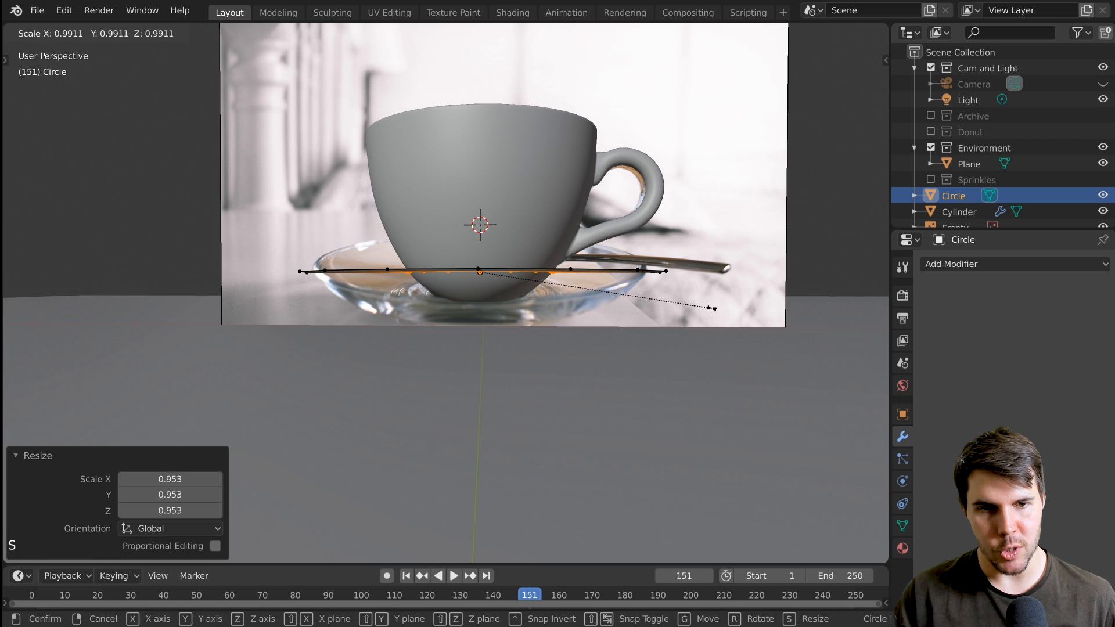
click(709, 307)
key(g)
key(z)
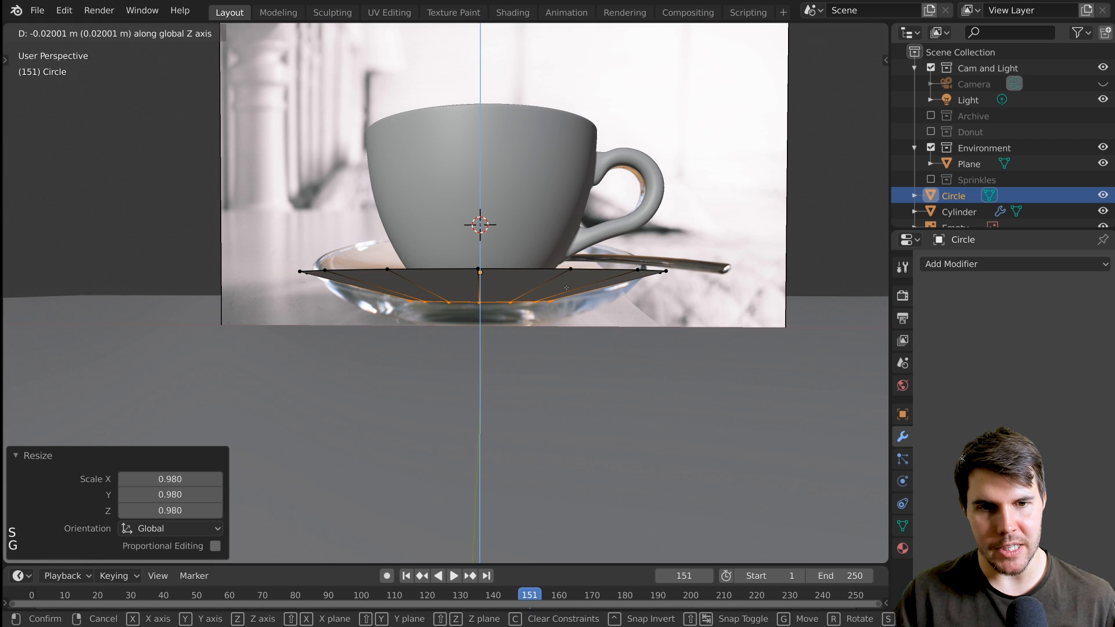
right_click(566, 288)
Scale the inner ring up uniformly by 1.039 around the cup's base.
middle_drag(566, 288, 433, 323)
scroll(610, 329, up, 2)
key(s)
click(610, 330)
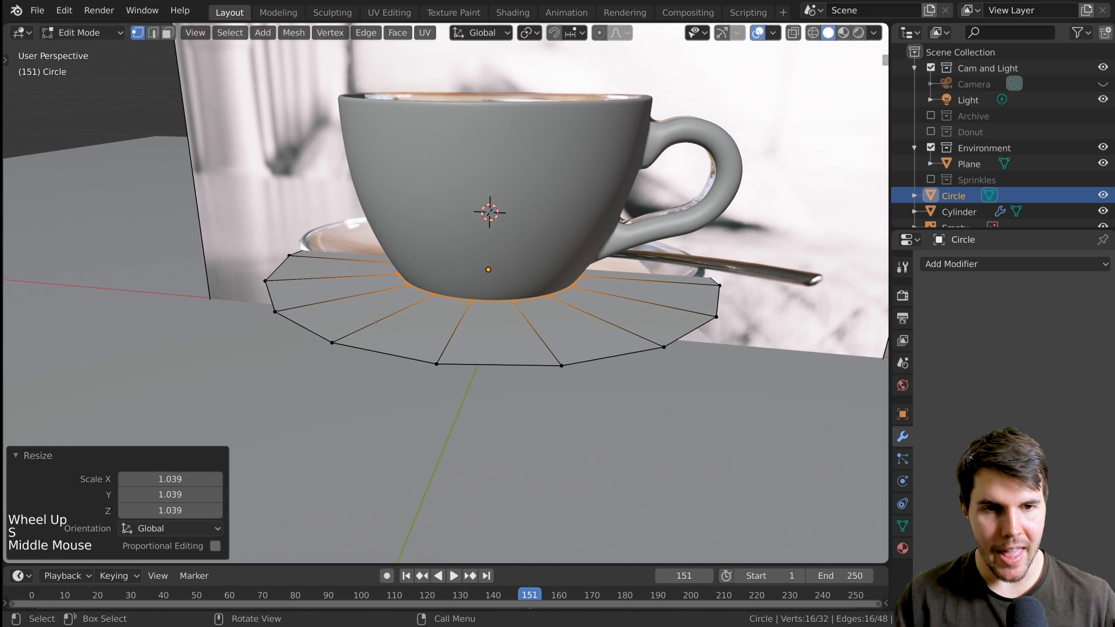
key(ctrl+r)
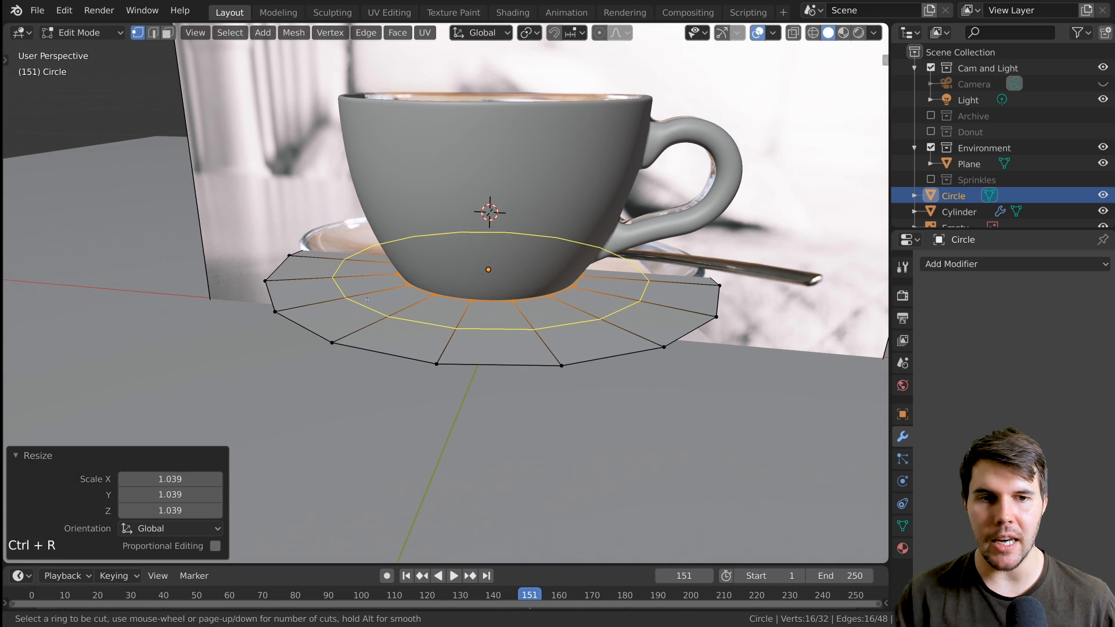
scroll(367, 299, up, 2)
scroll(367, 299, down, 2)
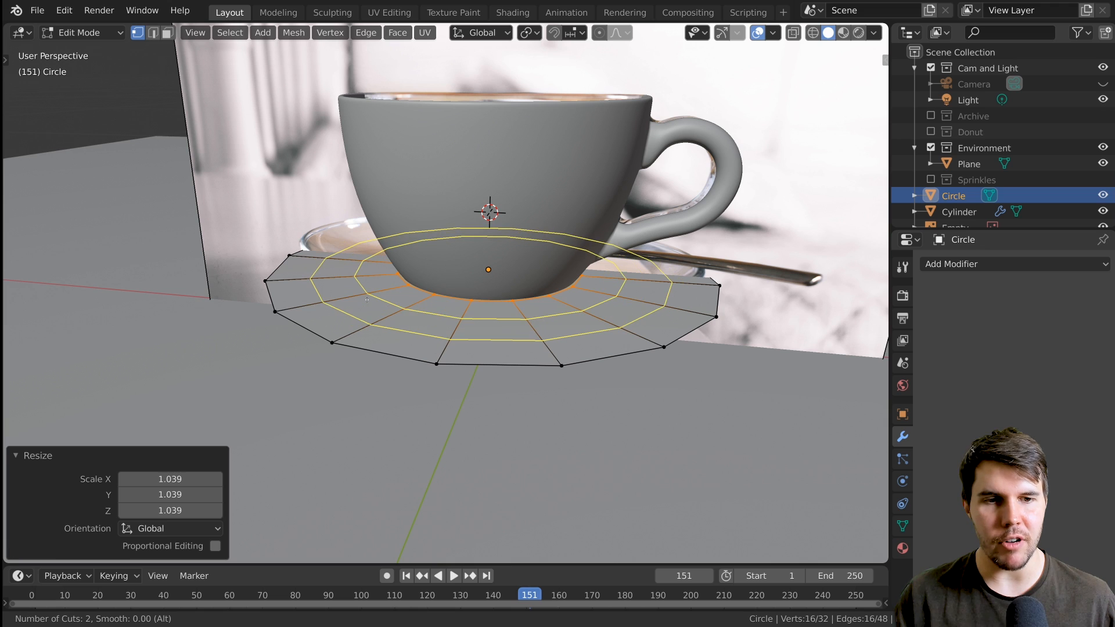
key(Escape)
Add two evenly spaced edge loops between the inner ring and the outer rim, without sliding them.
key(ctrl+r)
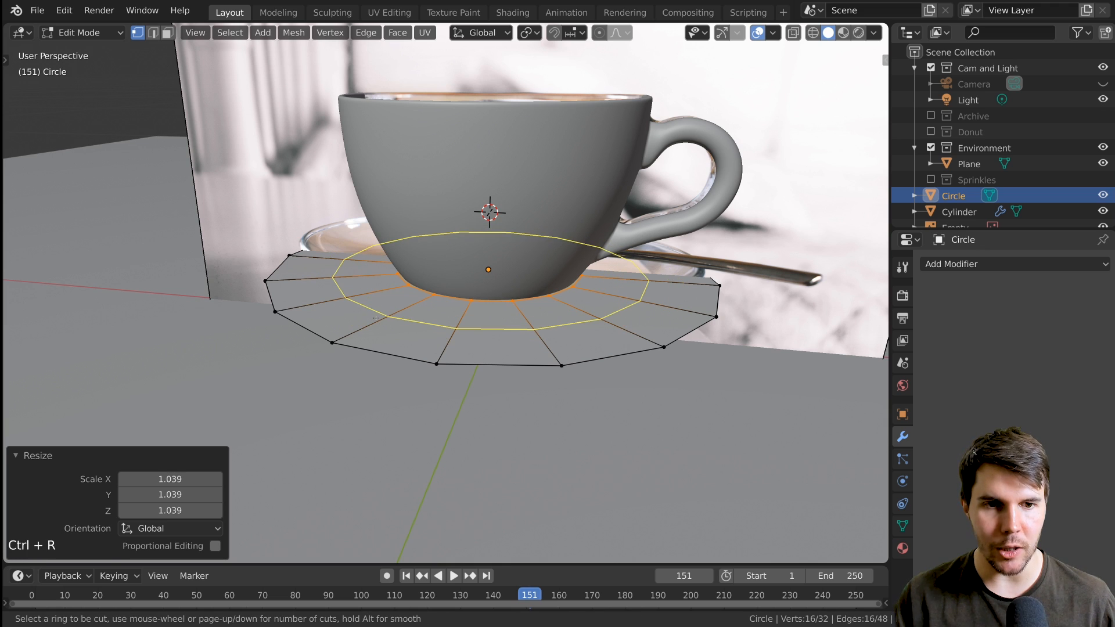
scroll(375, 319, up, 1)
scroll(358, 320, up, 5)
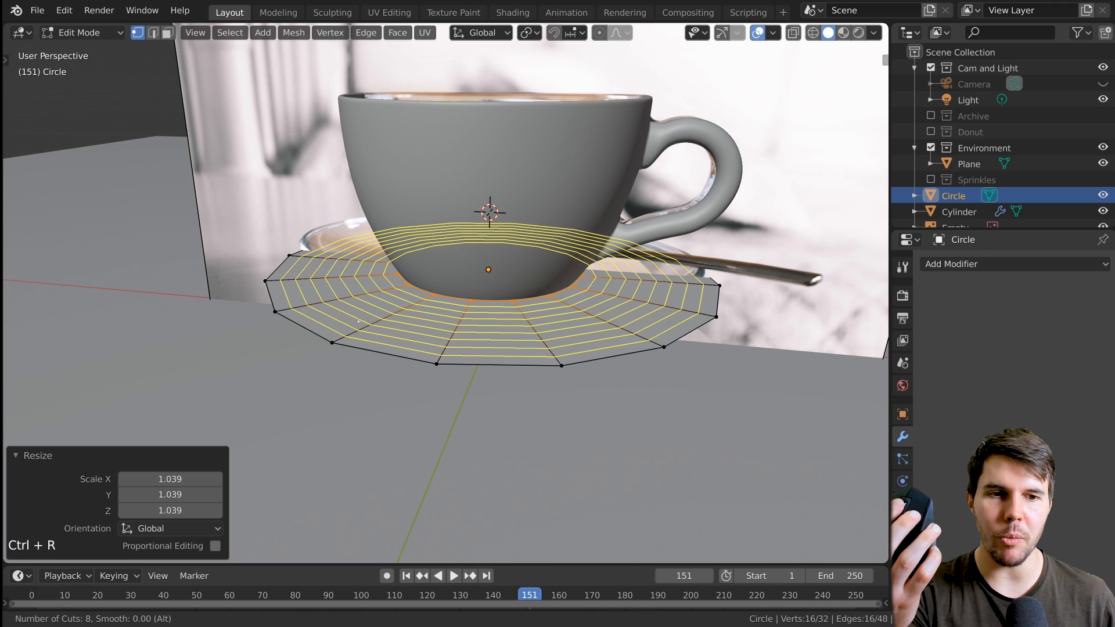
scroll(358, 320, down, 5)
scroll(358, 321, up, 1)
scroll(359, 321, down, 1)
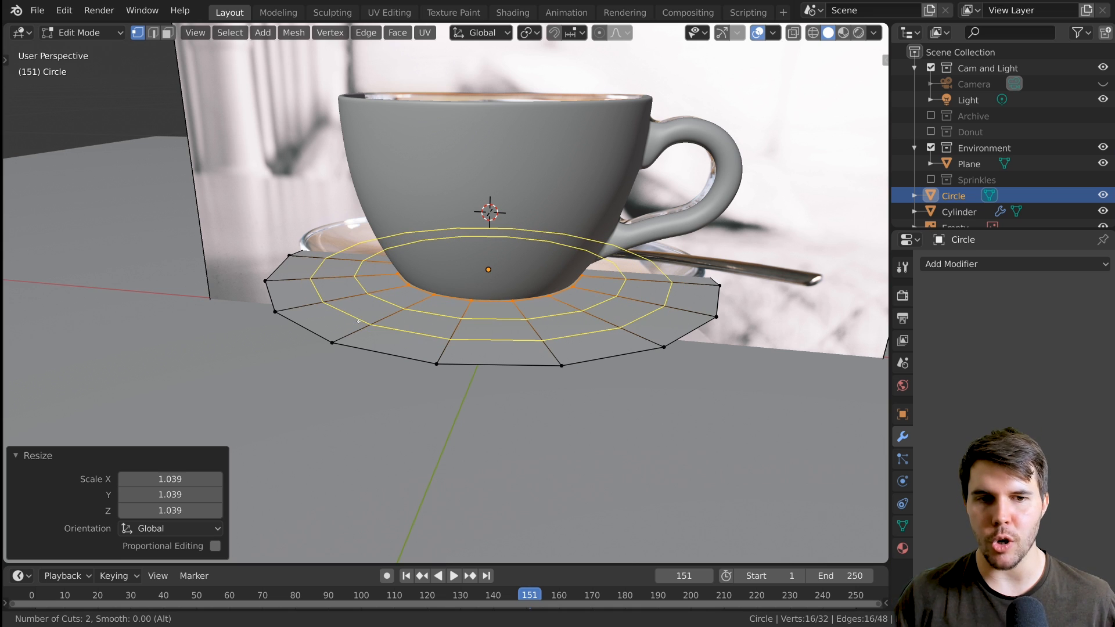
click(358, 321)
right_click(366, 315)
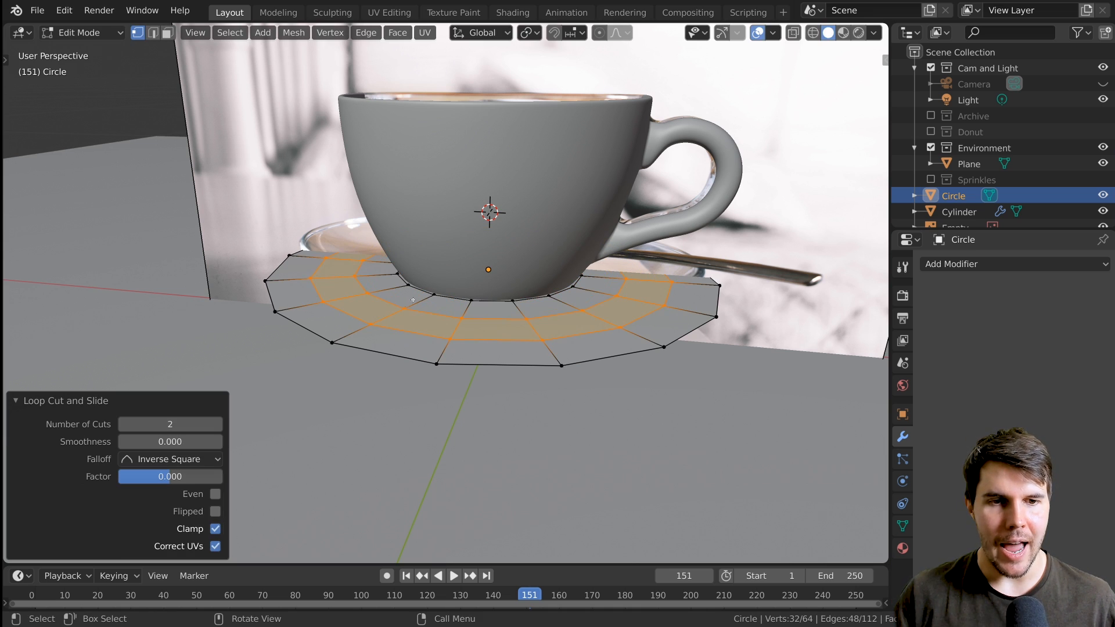
Select the innermost edge loop and enable proportional editing with the Sphere falloff.
middle_drag(366, 314, 388, 331)
scroll(388, 331, up, 1)
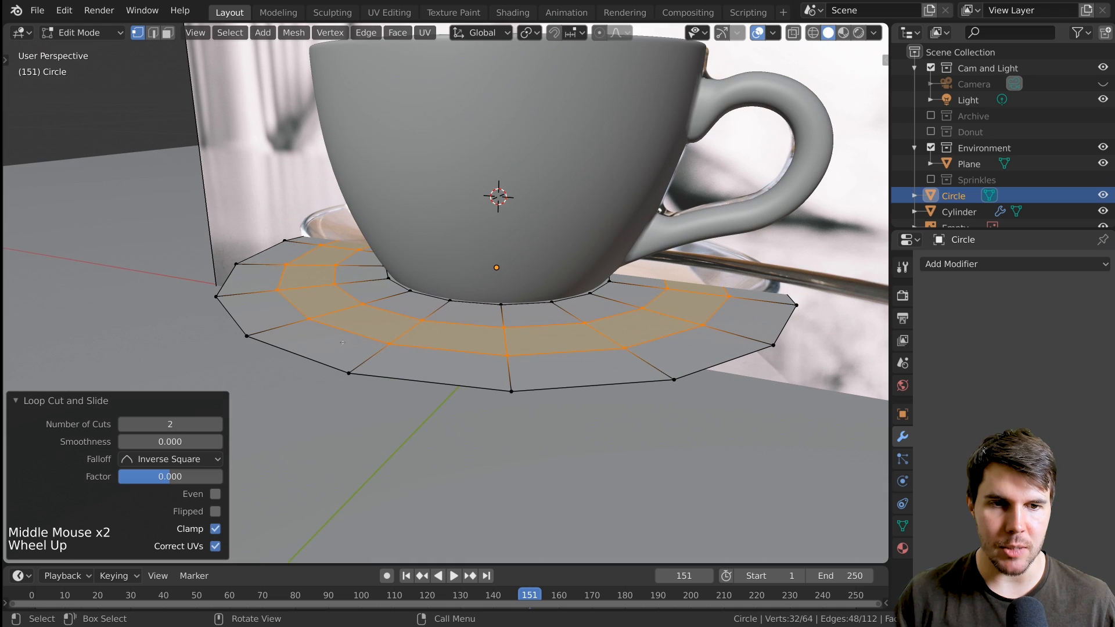
middle_drag(314, 338, 417, 320)
alt+click(431, 360)
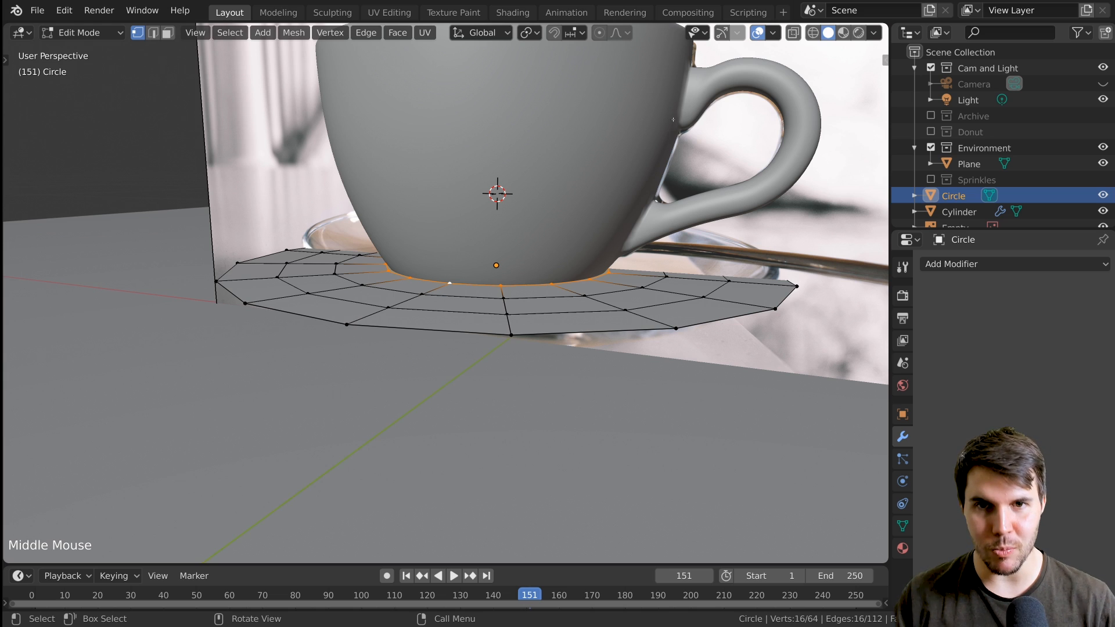
click(620, 34)
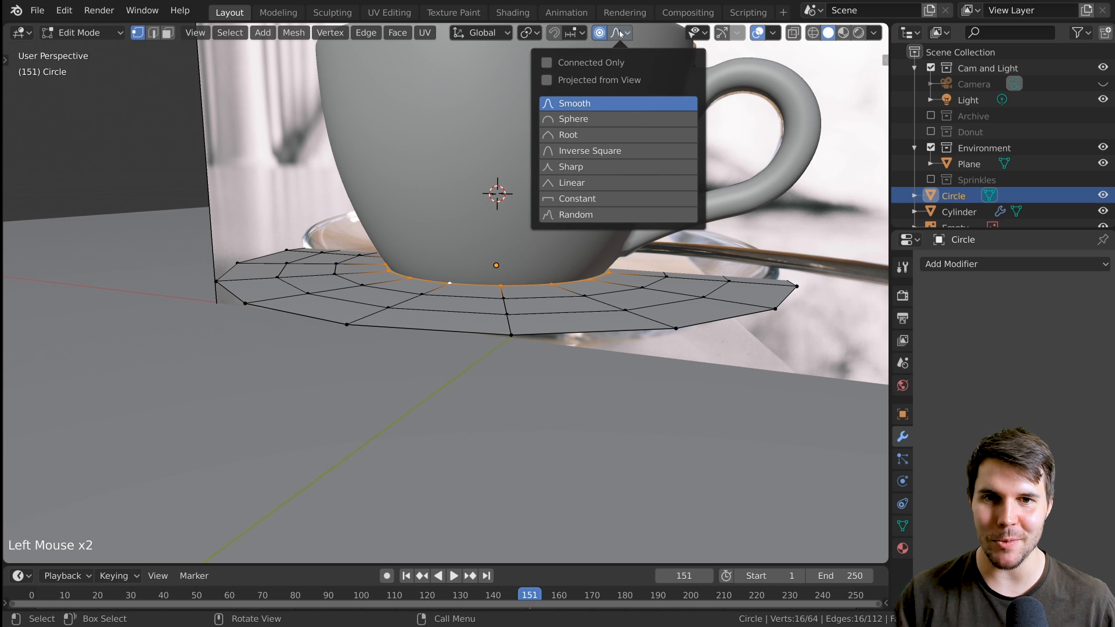
click(589, 120)
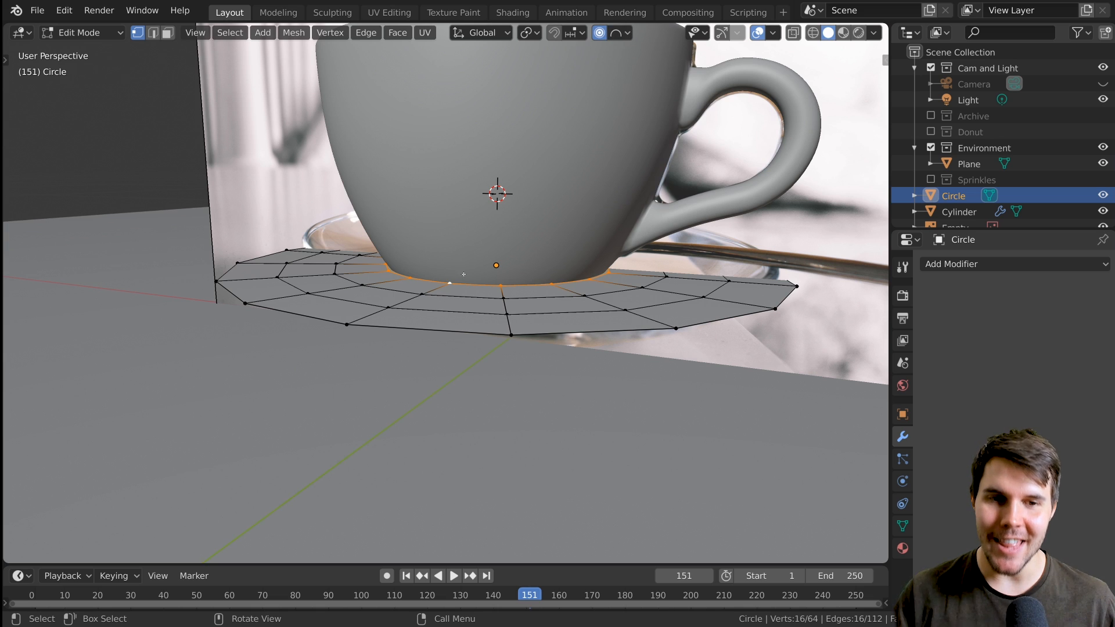
Lower the inner loop about 0.0187 m along Z with a proportional size of about 0.06 to curve the saucer.
middle_drag(463, 274, 505, 226)
key(g)
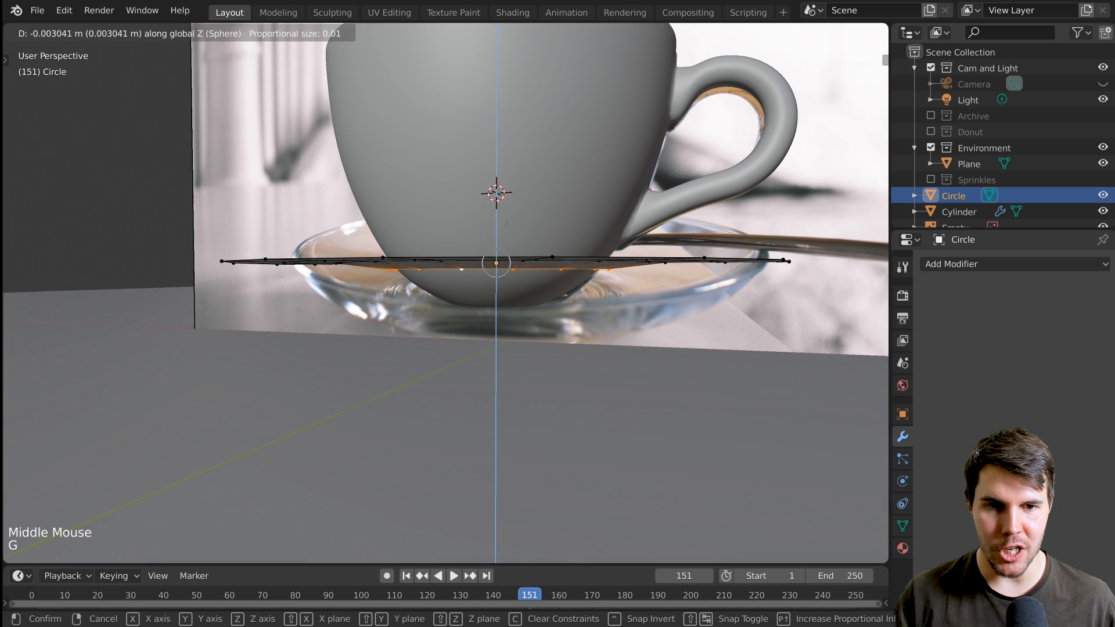
scroll(508, 232, down, 14)
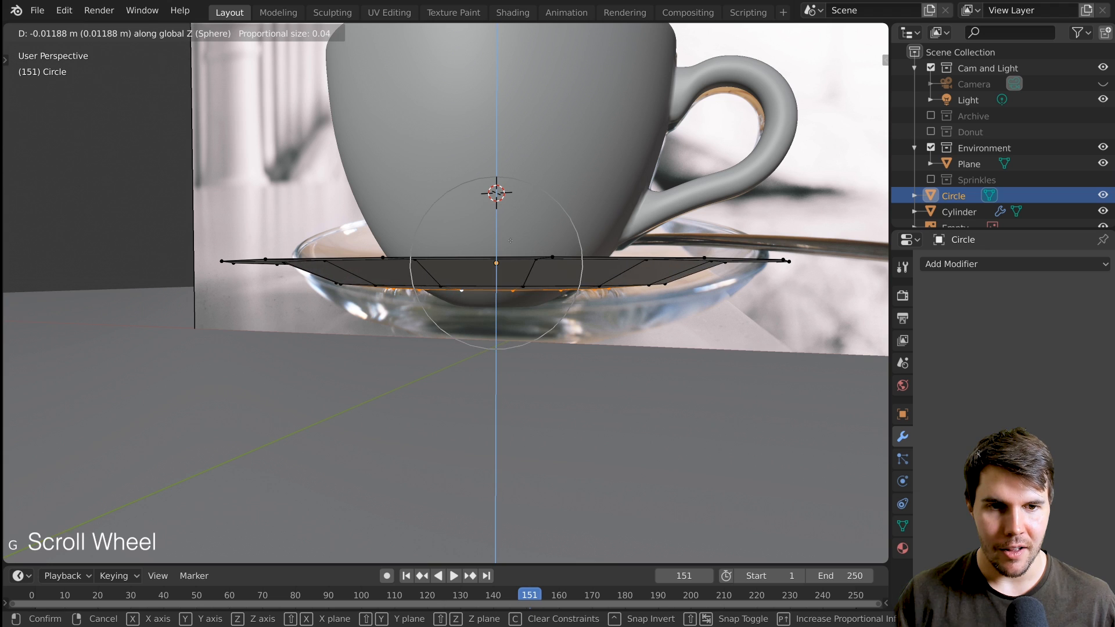
scroll(510, 240, down, 6)
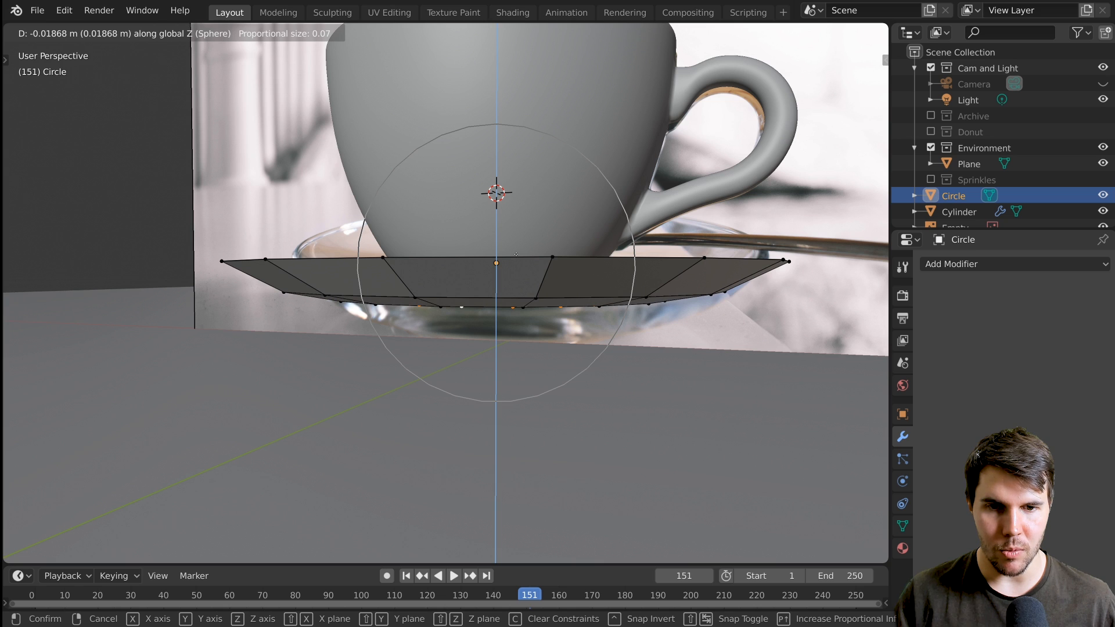
scroll(517, 255, up, 2)
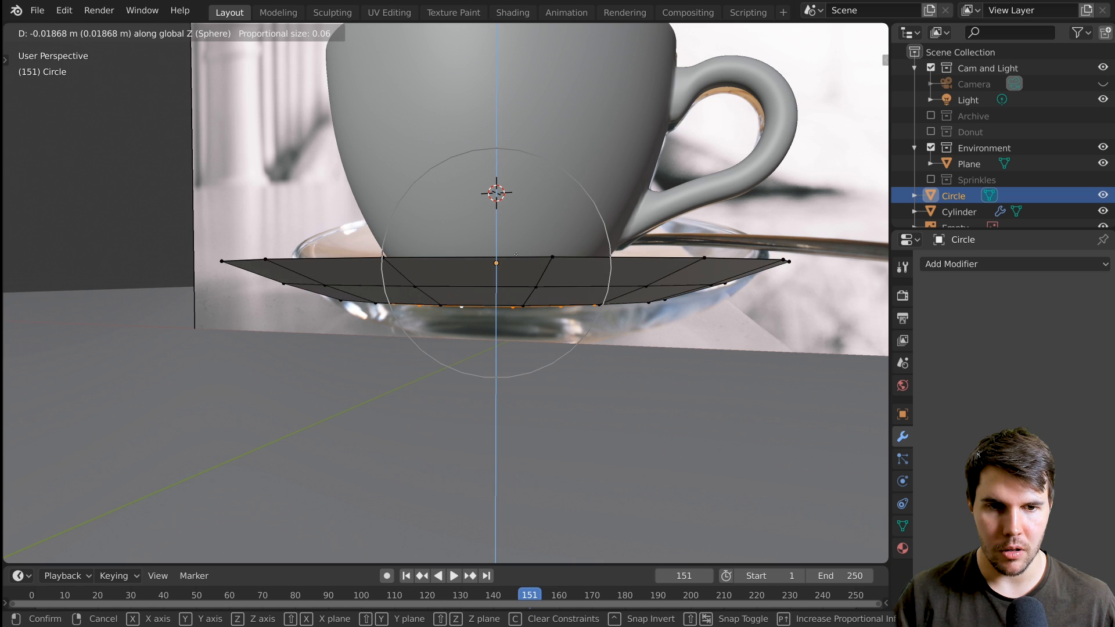
click(516, 254)
Return to Object Mode and examine the saucer's curved profile against the reference photo from several angles.
middle_drag(516, 254, 571, 269)
key(Tab)
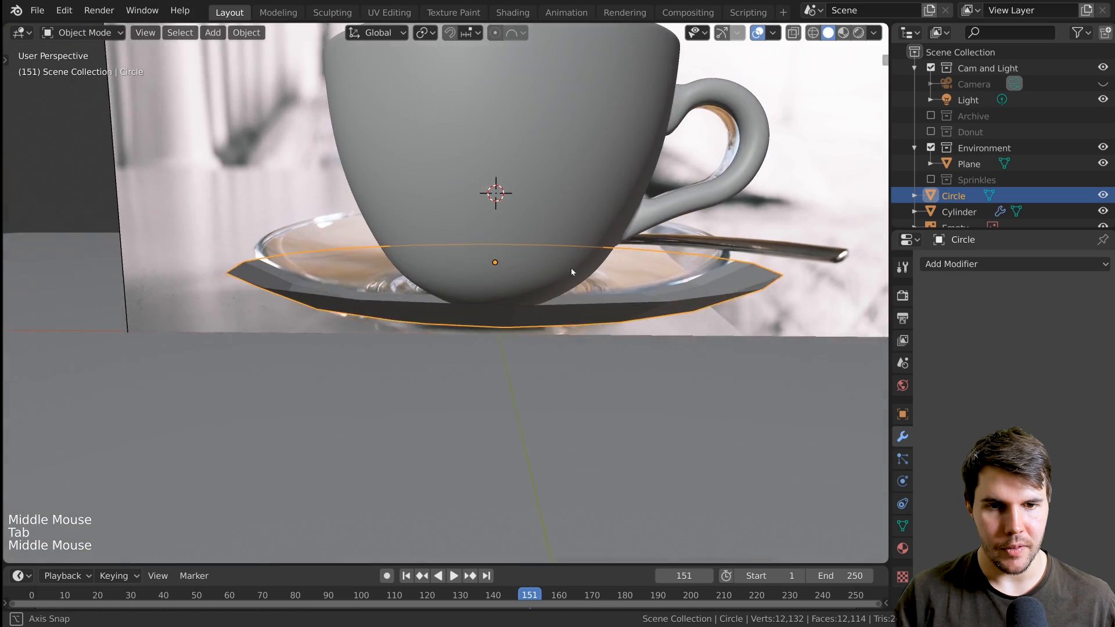
scroll(571, 272, down, 4)
mouse_move(550, 331)
middle_down()
mouse_move(629, 298)
mouse_move(541, 331)
mouse_move(404, 347)
mouse_move(439, 312)
mouse_move(547, 318)
middle_up()
scroll(541, 331, up, 2)
scroll(404, 348, up, 3)
middle_drag(552, 368, 548, 391)
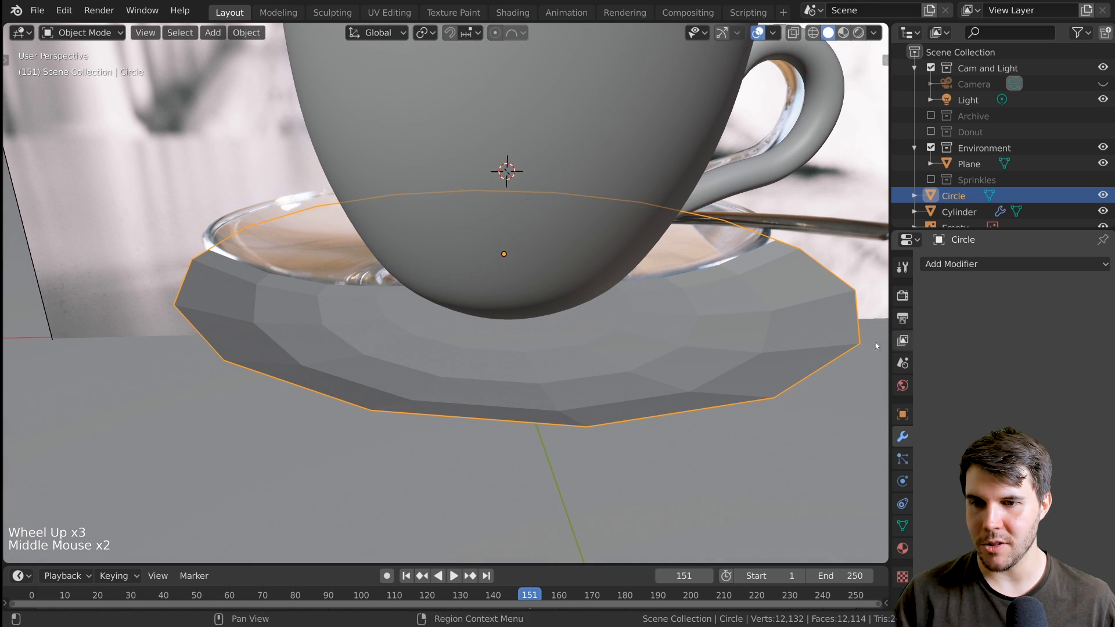
scroll(767, 330, down, 1)
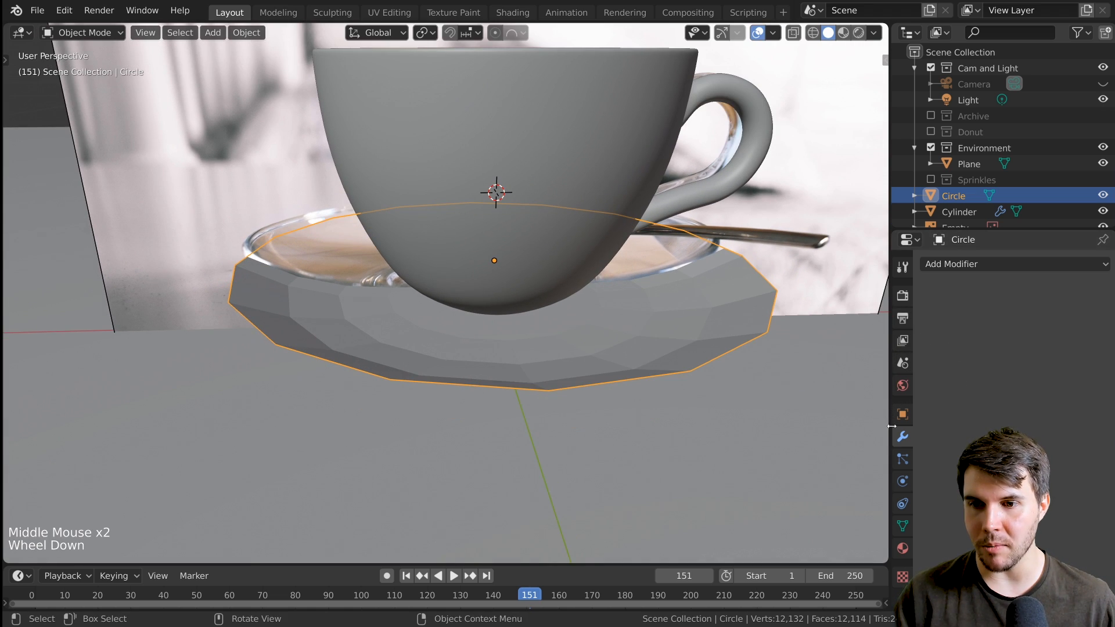
Add a Solidify modifier to the saucer and set its thickness to 3 mm.
click(964, 264)
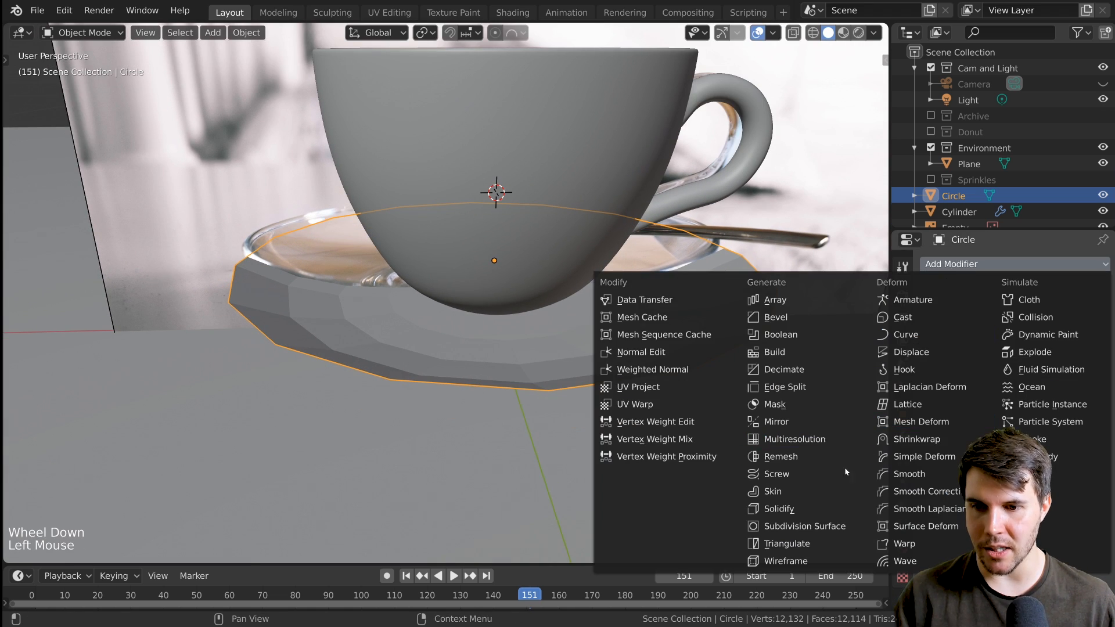
click(802, 510)
click(974, 333)
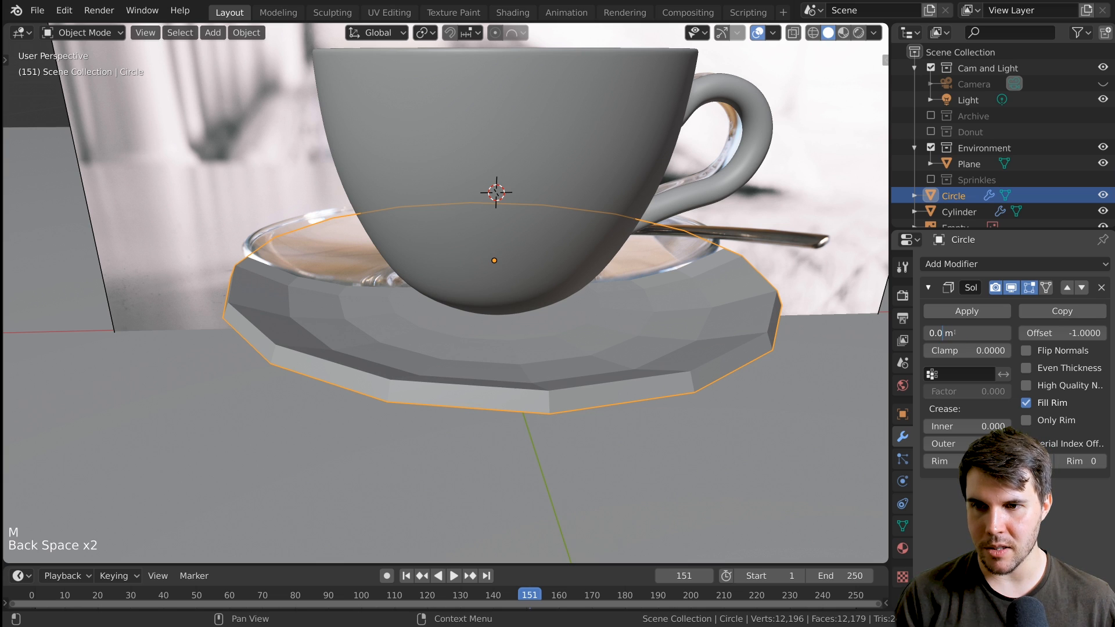
key(Delete)
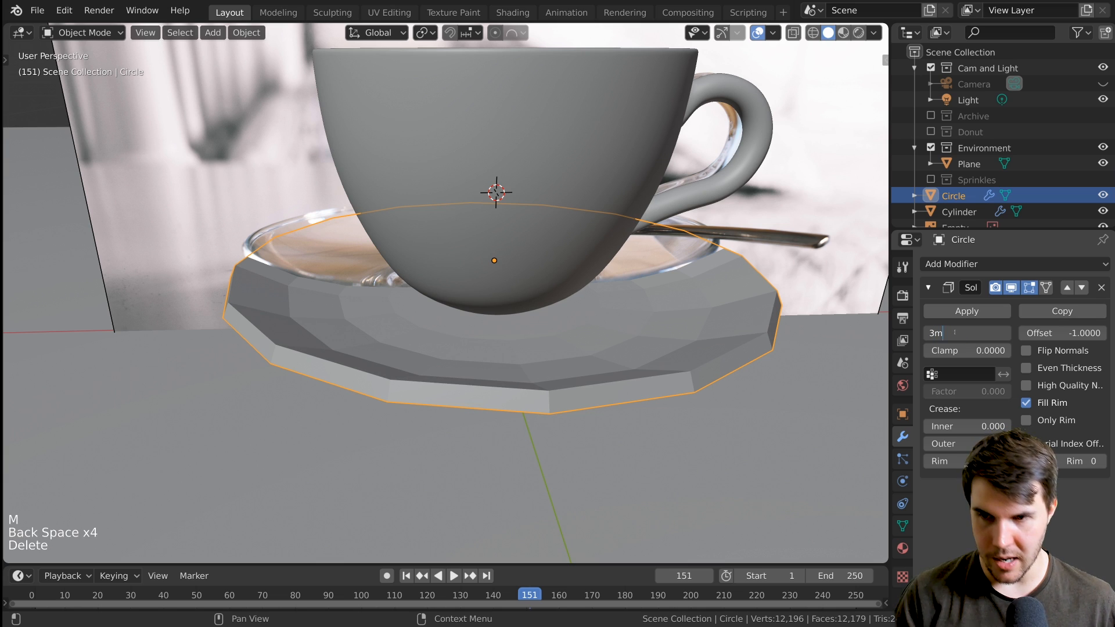
text(m)
Add a Subdivision Surface modifier to the saucer after the Solidify modifier.
scroll(581, 290, down, 1)
click(987, 265)
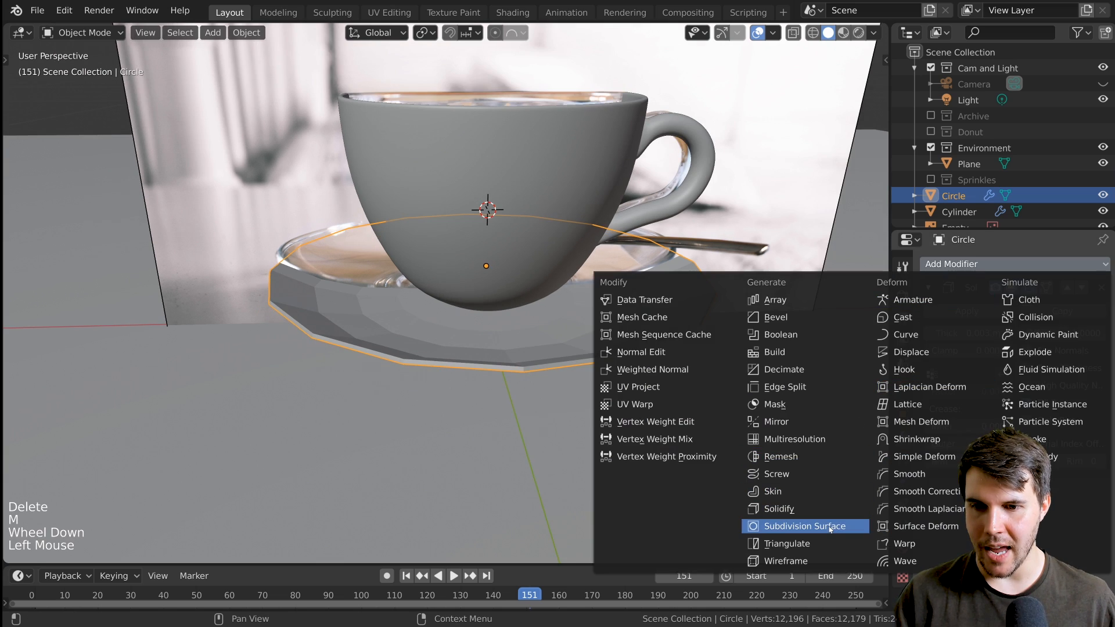
click(829, 529)
middle_drag(668, 423, 741, 425)
scroll(741, 425, up, 2)
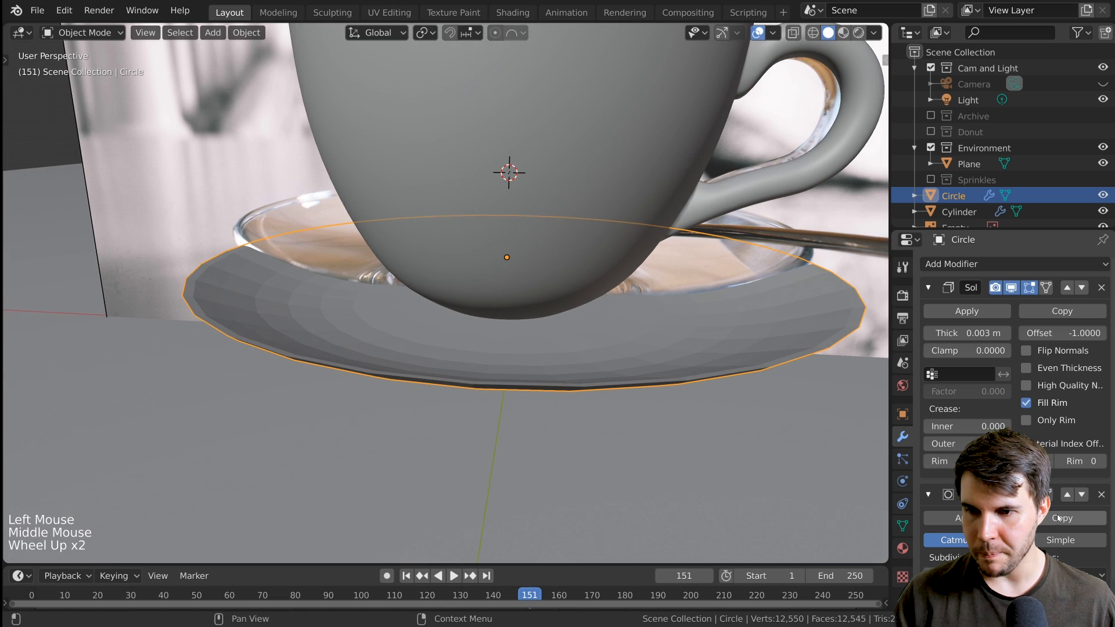
Examine the smoothed saucer's rim and underside up close, comparing the result with its edit cage.
scroll(999, 522, down, 4)
key(Tab)
key(Tab)
middle_drag(748, 340, 634, 281)
scroll(609, 298, up, 1)
scroll(696, 260, down, 4)
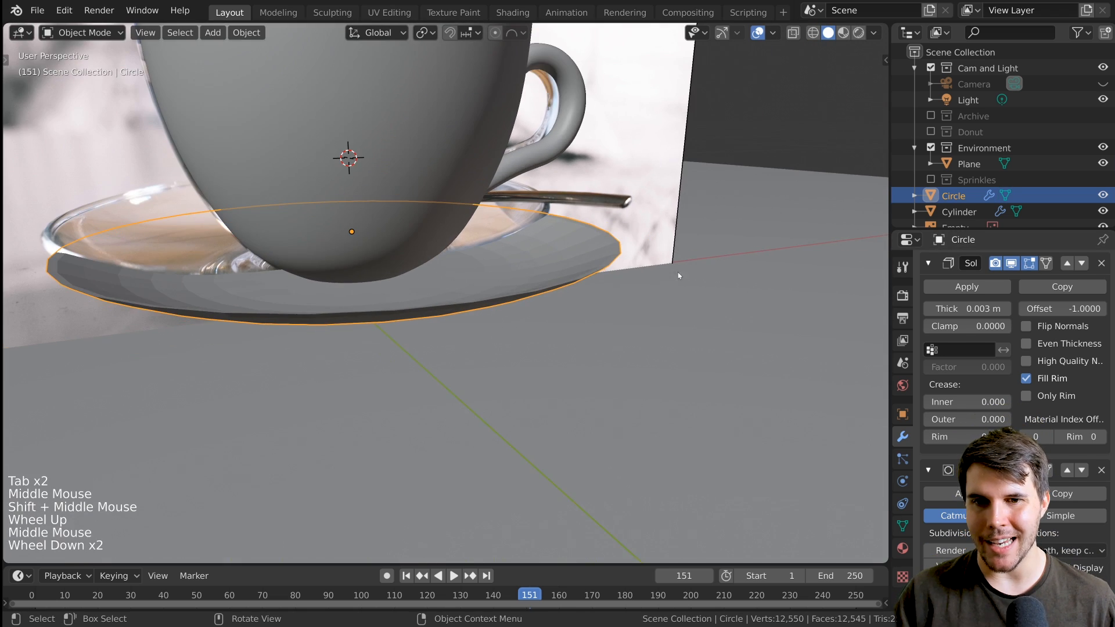
scroll(635, 277, up, 3)
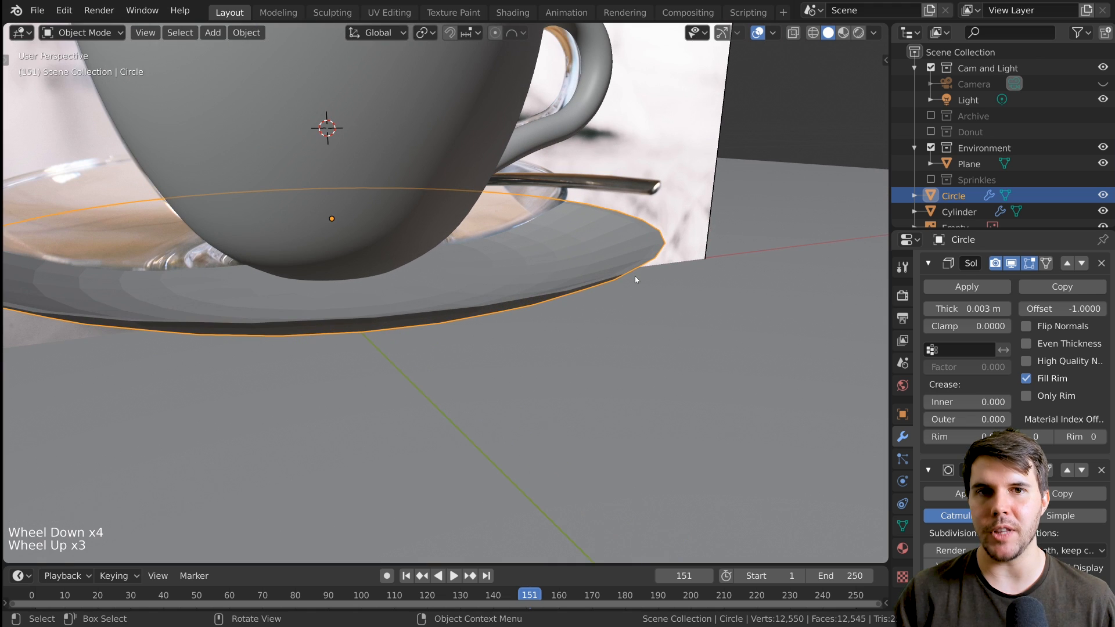
shift+middle_drag(636, 276, 615, 174)
scroll(611, 270, up, 1)
scroll(639, 276, up, 2)
scroll(640, 276, down, 3)
key(Tab)
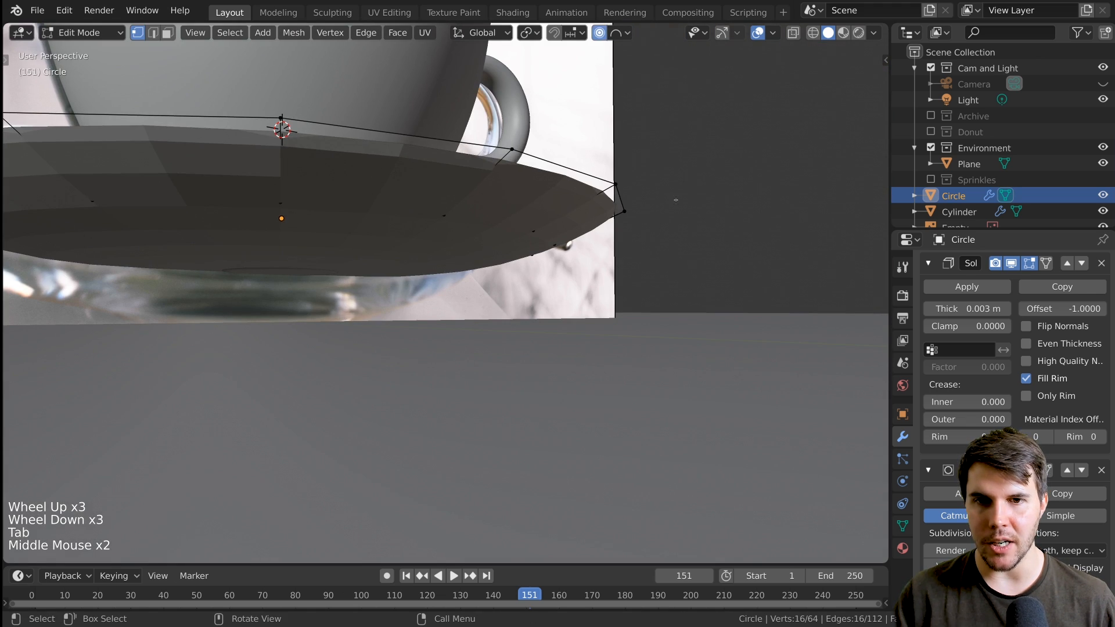
key(Tab)
Hide the ground Plane in the viewport to expose the saucer's underside.
click(1103, 164)
middle_drag(822, 236, 642, 167)
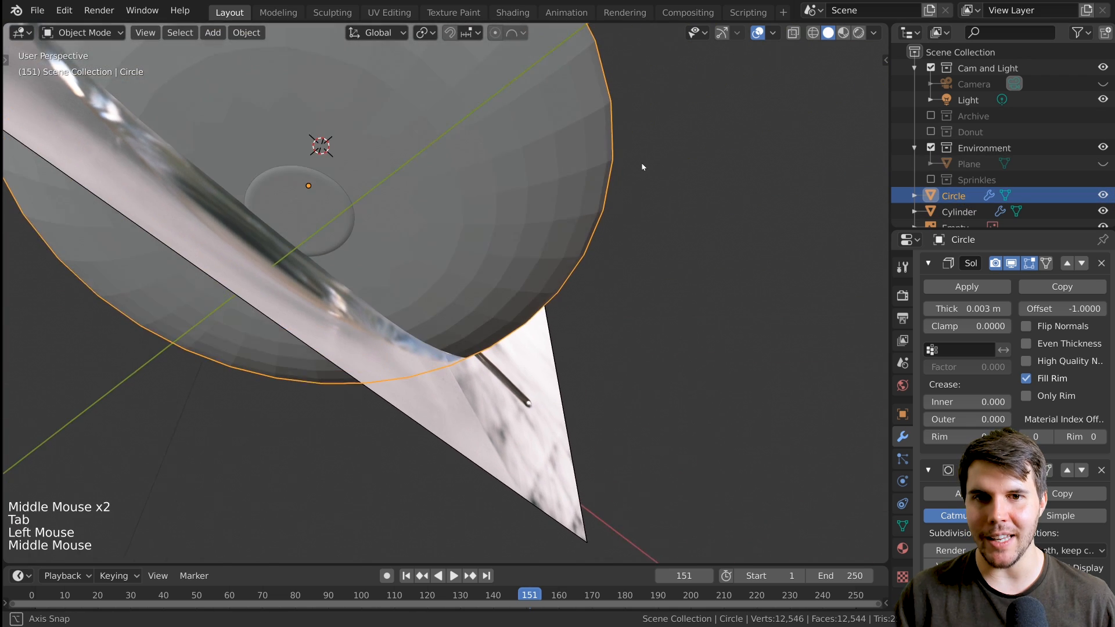
scroll(624, 206, down, 1)
scroll(577, 316, up, 1)
shift+middle_drag(624, 206, 581, 313)
Add an edge loop around the saucer and slide it about 0.91 of the way toward the outer rim.
key(Tab)
scroll(578, 316, up, 1)
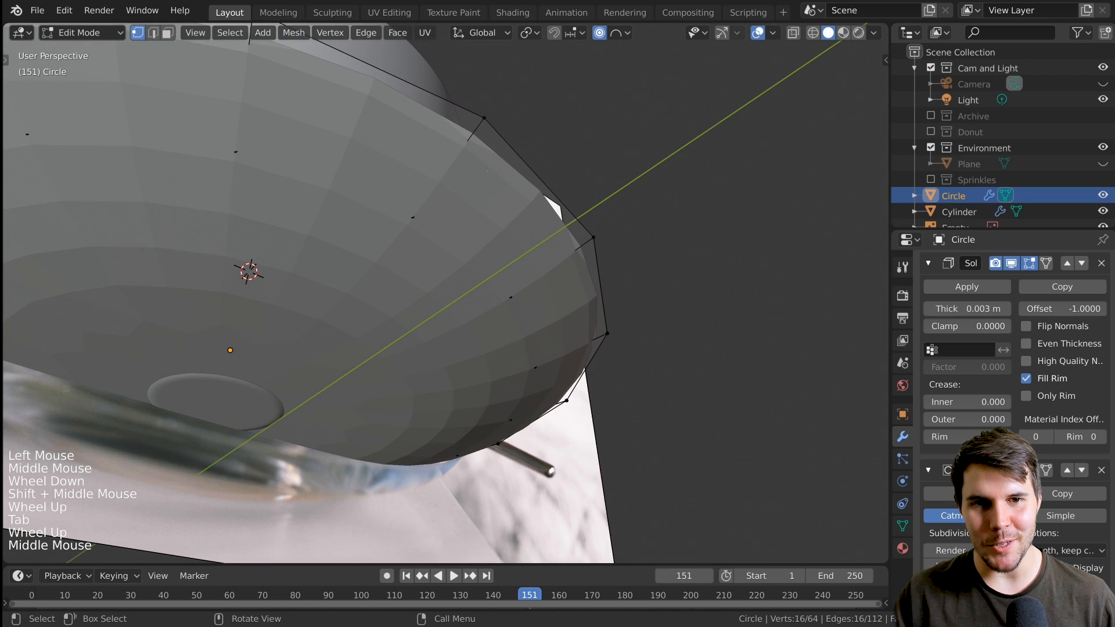
middle_drag(502, 240, 518, 283)
key(ctrl+r)
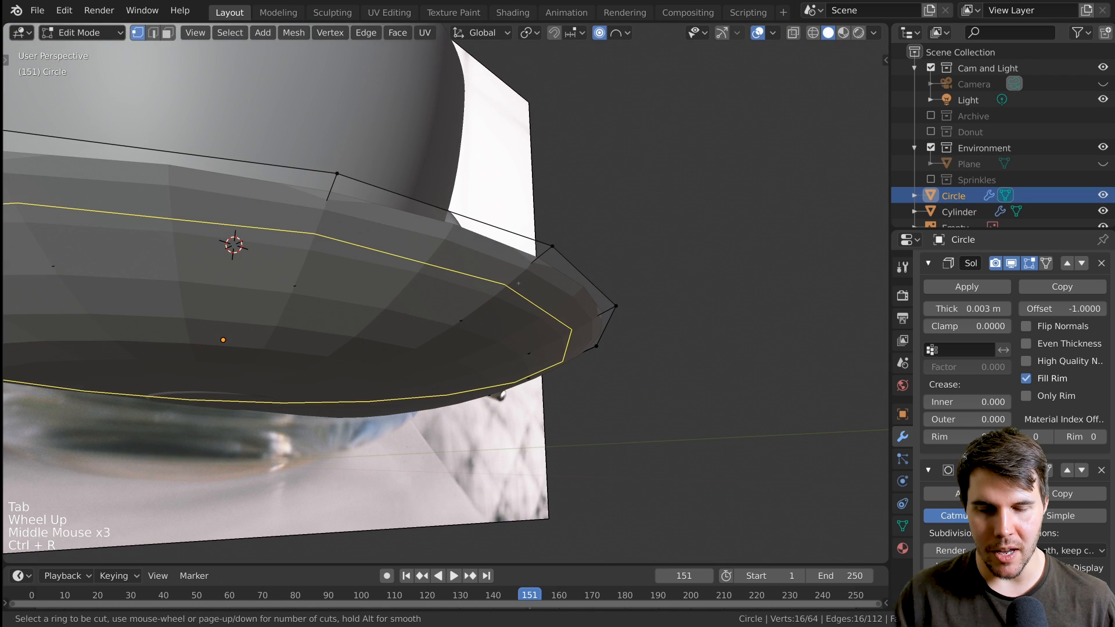
click(519, 282)
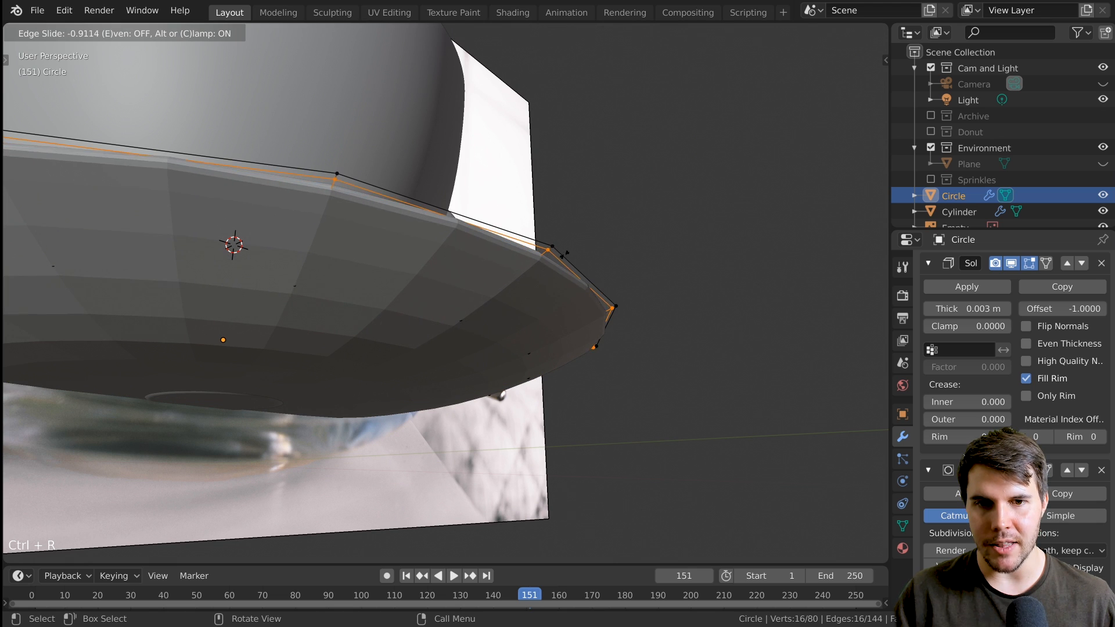
click(562, 252)
middle_drag(562, 254, 497, 372)
key(Tab)
scroll(593, 349, down, 4)
scroll(617, 334, up, 3)
Shade the saucer smooth and set its Subdivision Surface viewport level to 2.
right_click(601, 318)
click(603, 319)
click(1006, 566)
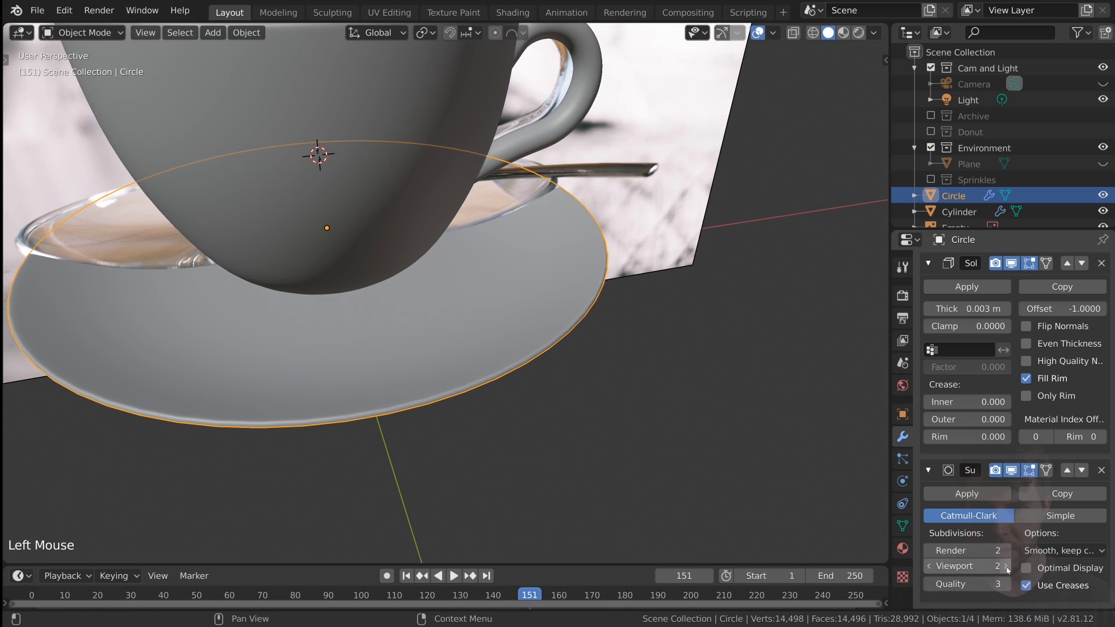
Lower the saucer about 0.9 mm along the Z axis beneath the cup.
middle_drag(547, 410, 469, 347)
key(g)
key(z)
click(510, 292)
scroll(470, 346, up, 2)
scroll(471, 348, down, 4)
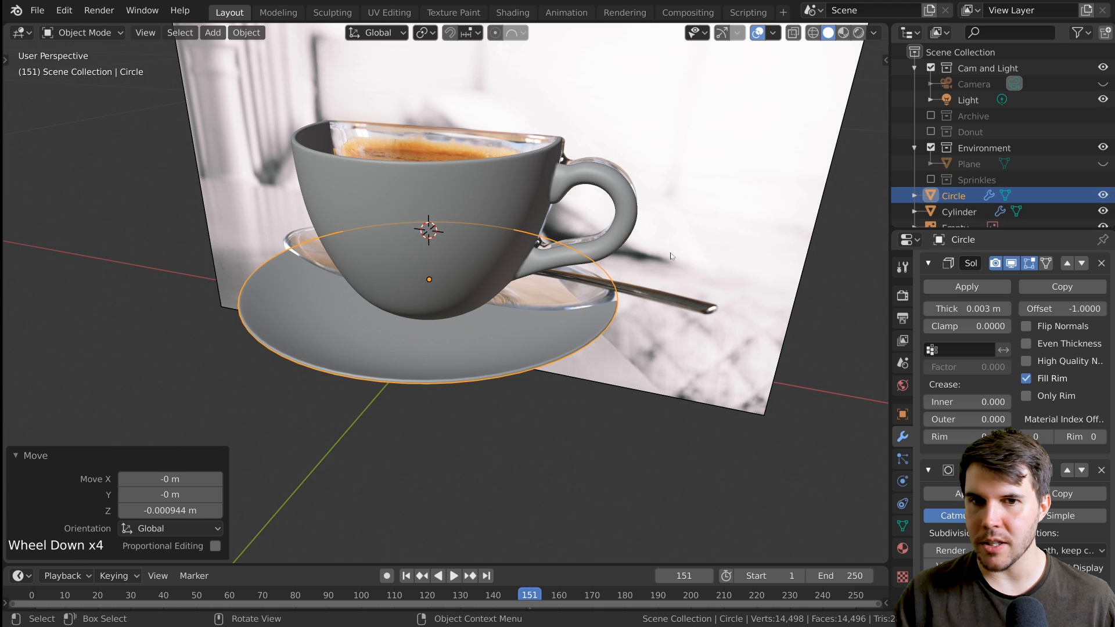
Hide the cup and the saucer in the viewport to expose the reference photo.
click(642, 245)
click(606, 233)
key(h)
click(524, 342)
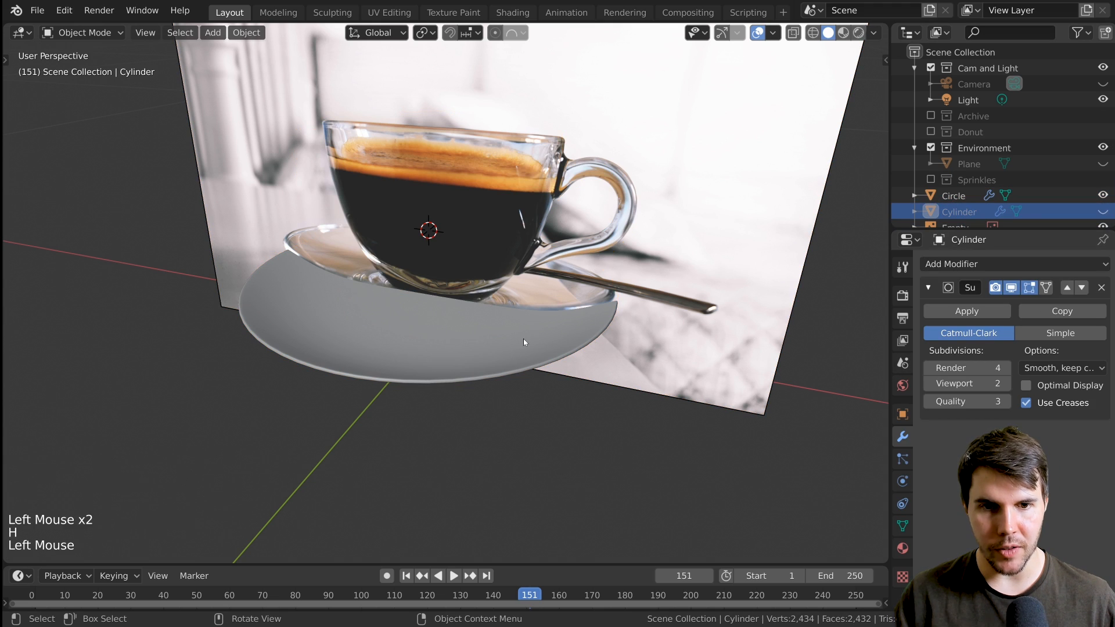
key(h)
Examine the reference photo up close where the glass cup rests on the centre of its saucer.
middle_drag(524, 339, 538, 309)
scroll(414, 306, up, 4)
shift+middle_drag(413, 305, 491, 295)
shift+scroll(491, 295, up, 1)
scroll(491, 295, up, 3)
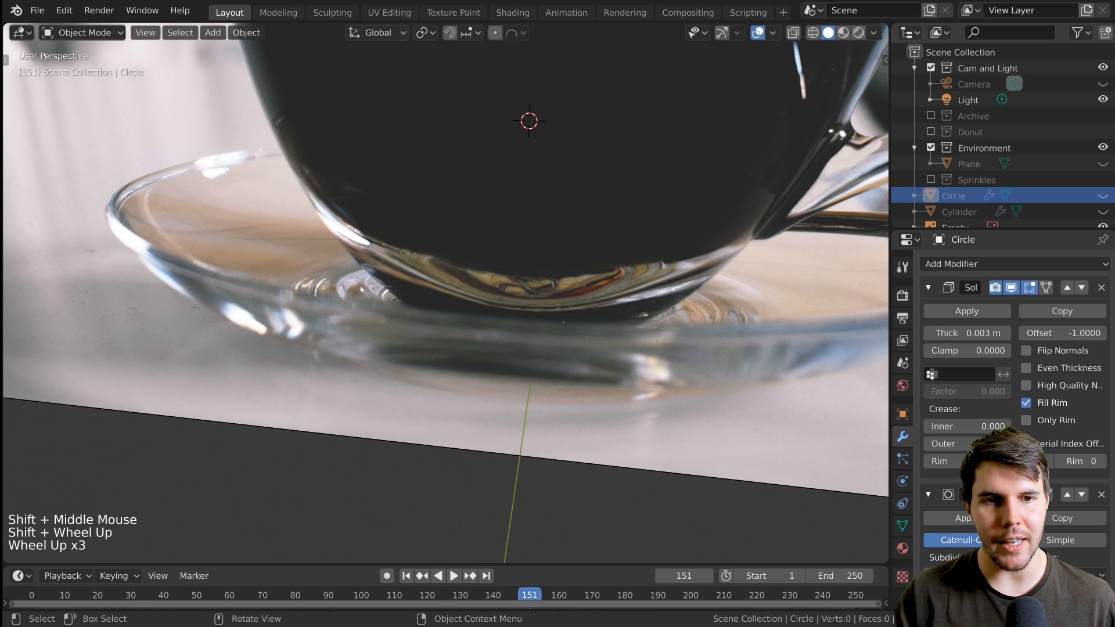
scroll(377, 301, down, 5)
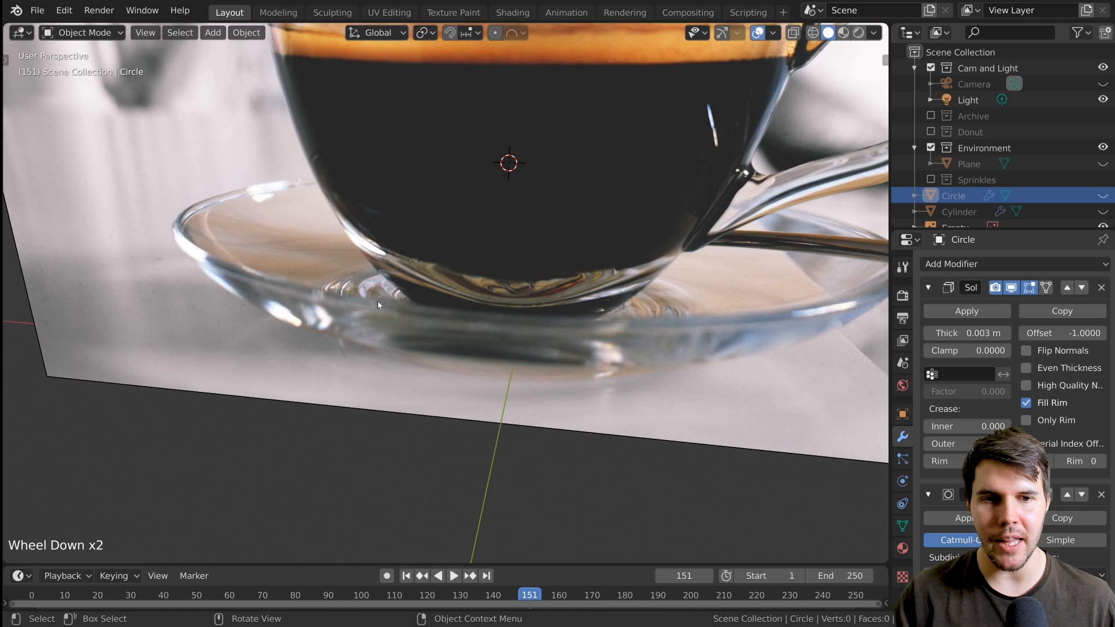
scroll(399, 301, up, 4)
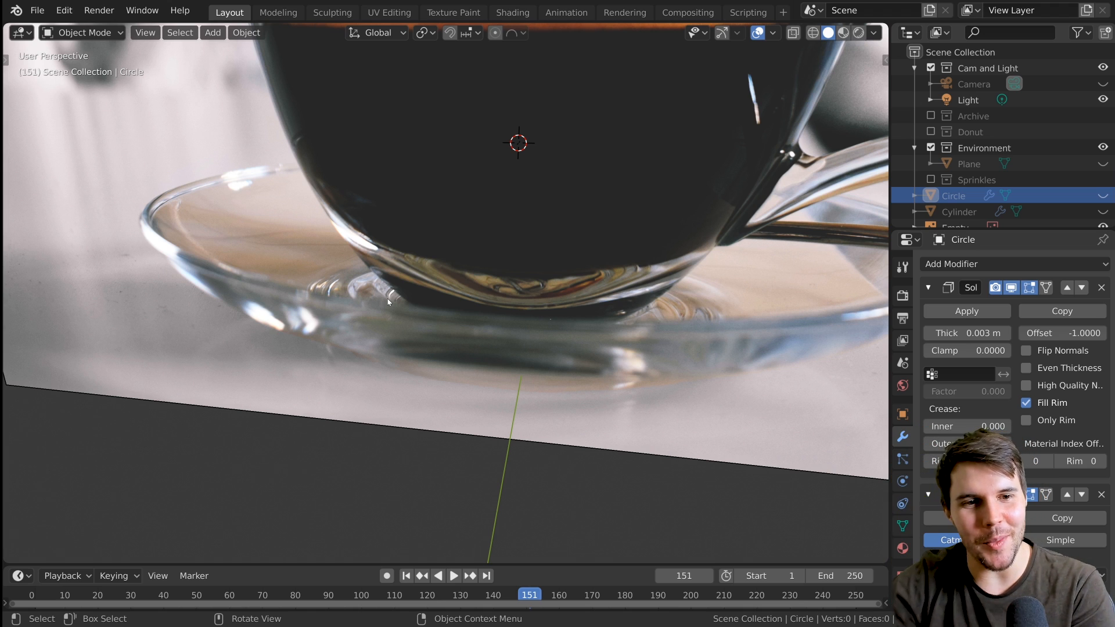
scroll(324, 308, down, 1)
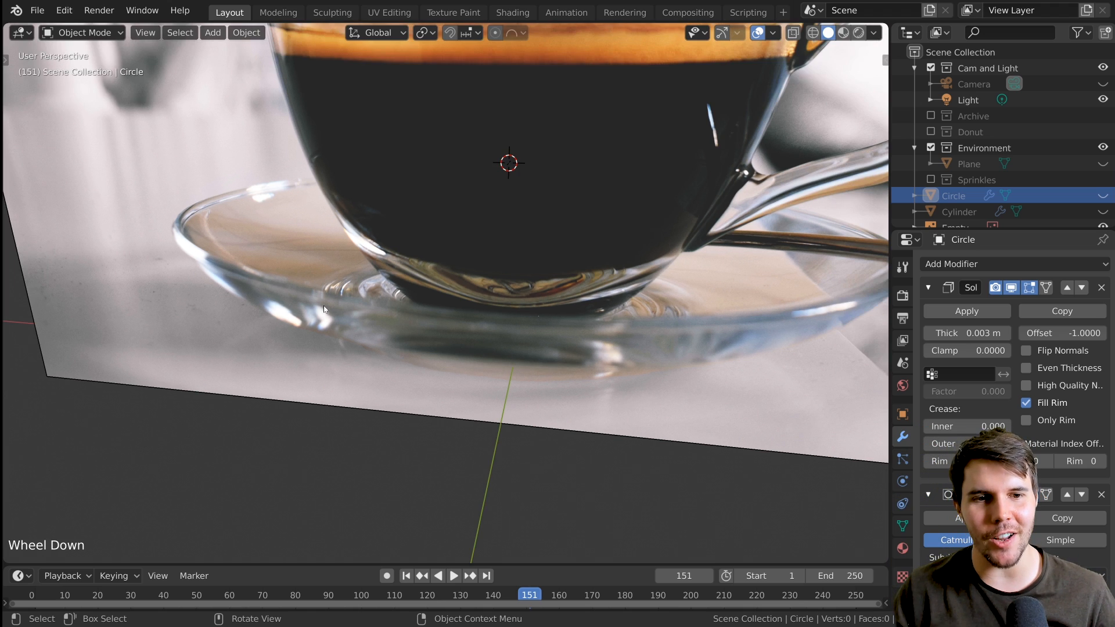
scroll(418, 315, down, 5)
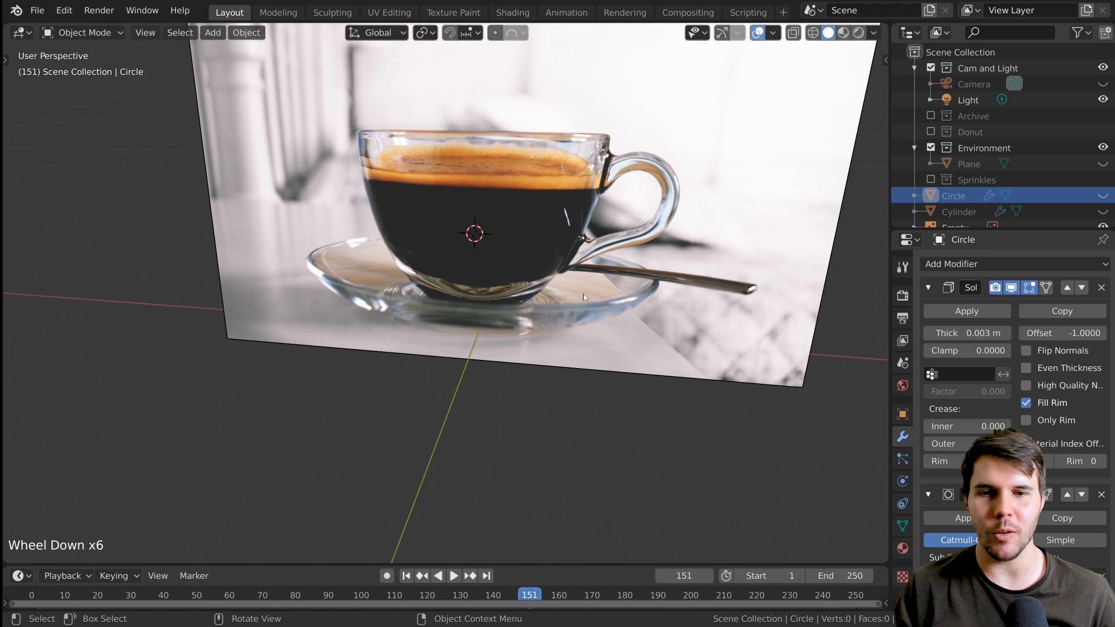
Reveal all hidden objects, and hide only the camera again.
key(alt+h)
click(532, 355)
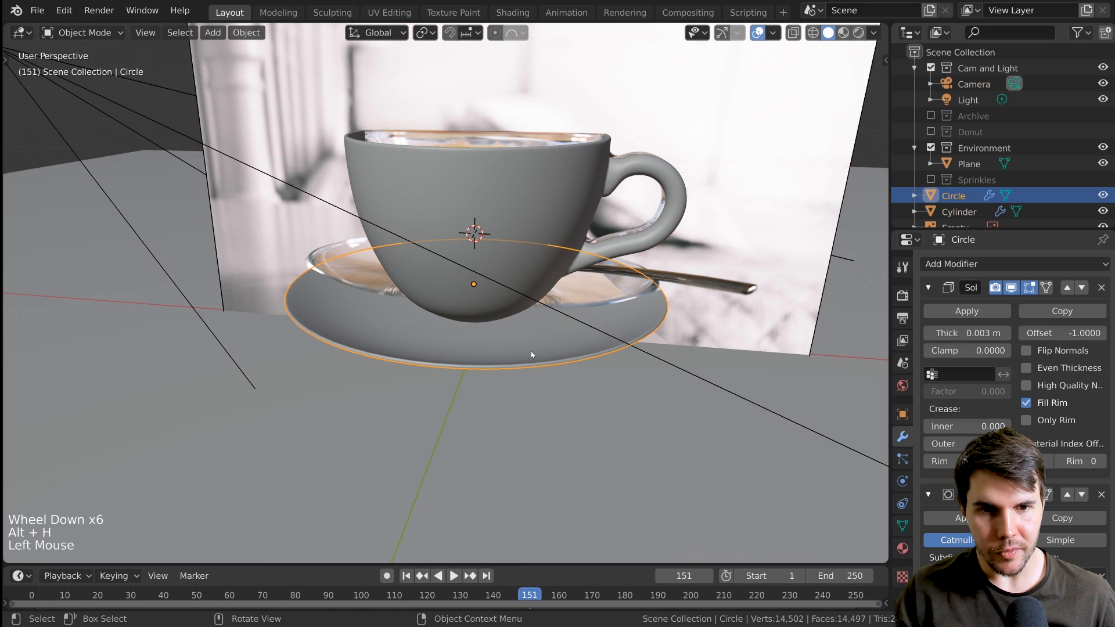
click(165, 127)
key(h)
Open the saucer's mesh in Edit Mode and turn on X-ray to see through it.
click(490, 343)
scroll(486, 353, up, 3)
key(Tab)
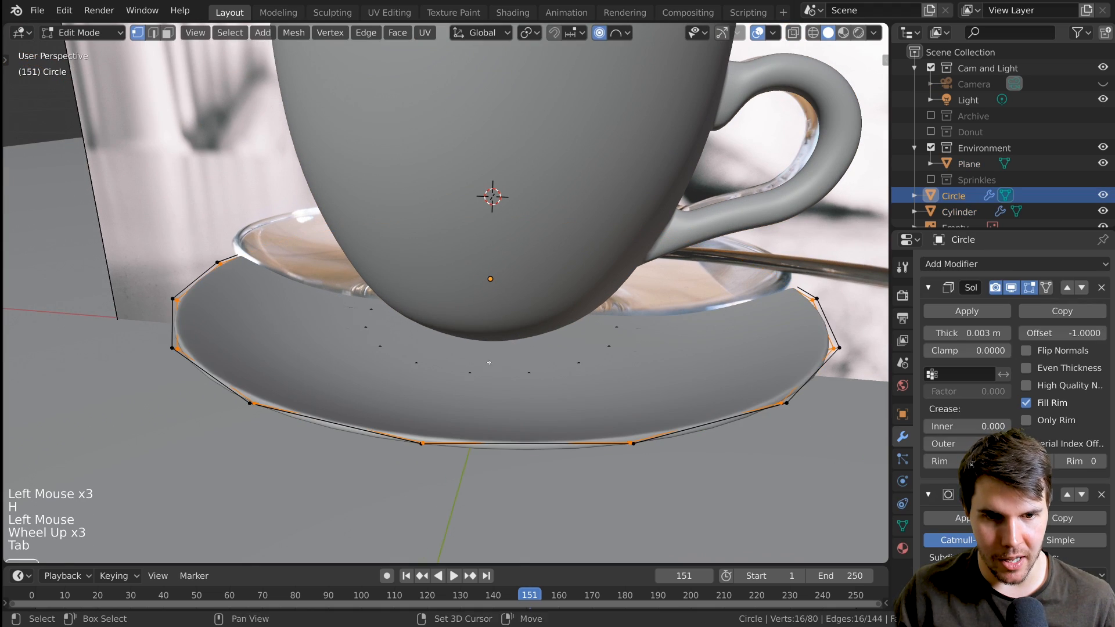
shift+middle_drag(489, 363, 797, 281)
scroll(797, 280, up, 1)
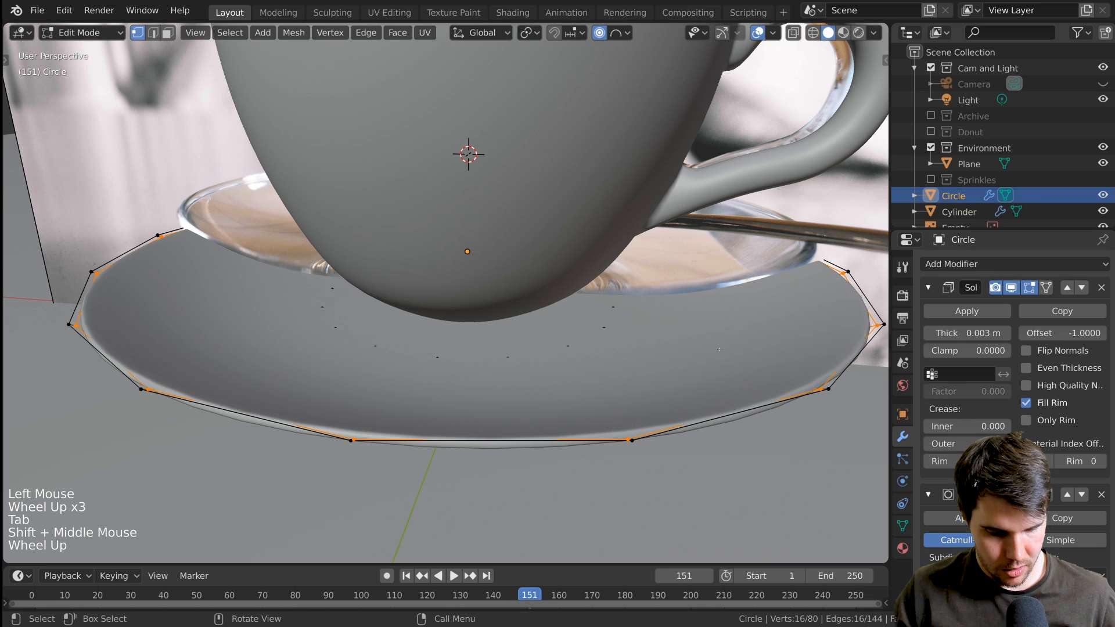
key(alt+z)
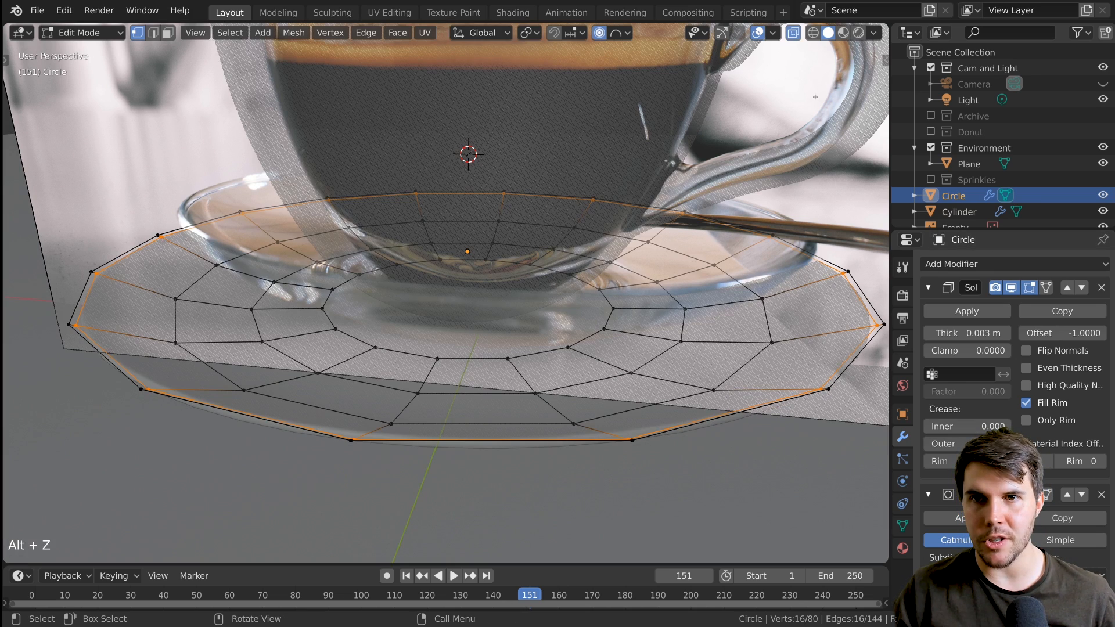
click(793, 32)
click(793, 32)
click(794, 33)
click(795, 33)
click(795, 33)
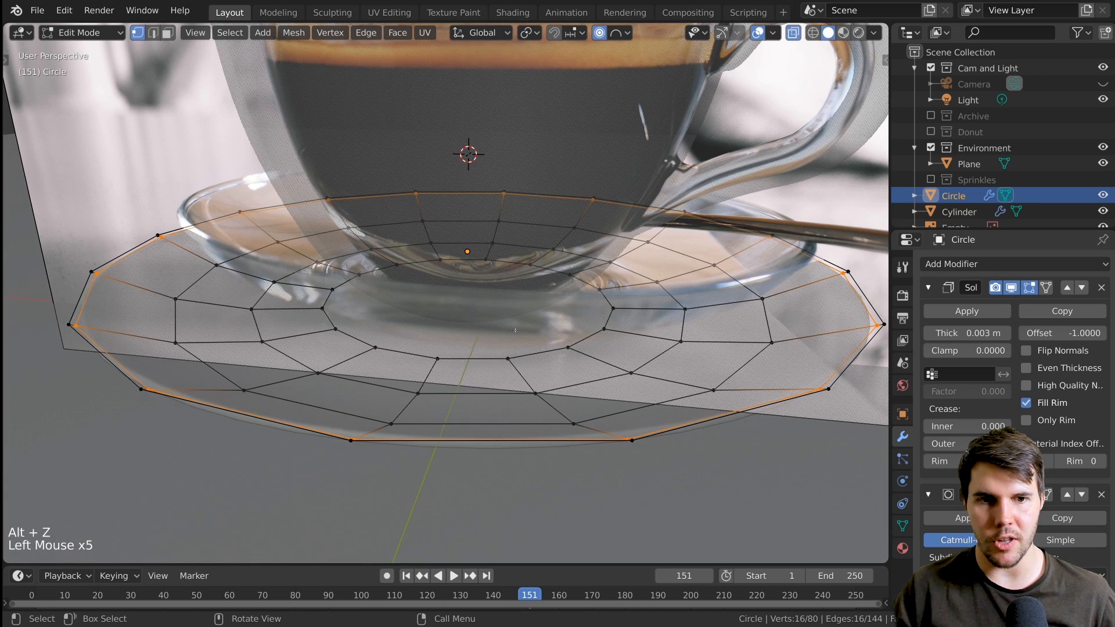
Inset the saucer's central face twice, first by about 5 mm and again by about 7.4 mm.
scroll(515, 330, down, 2)
middle_drag(515, 330, 424, 342)
scroll(476, 360, up, 1)
scroll(451, 377, up, 4)
scroll(471, 360, down, 4)
alt+click(420, 342)
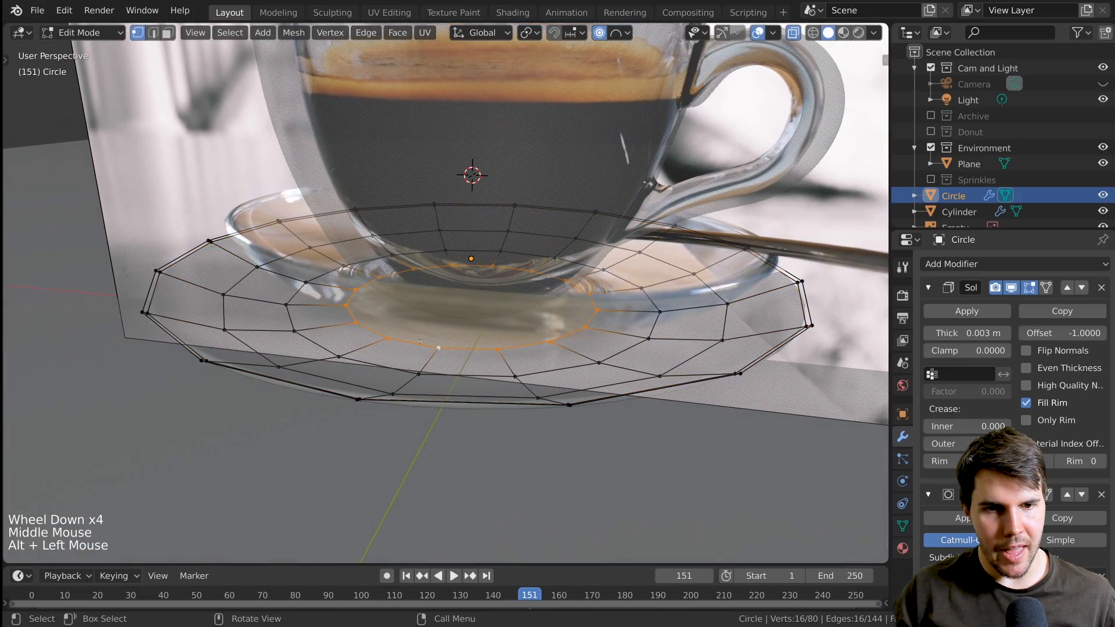
middle_drag(491, 332, 532, 369)
scroll(475, 346, up, 1)
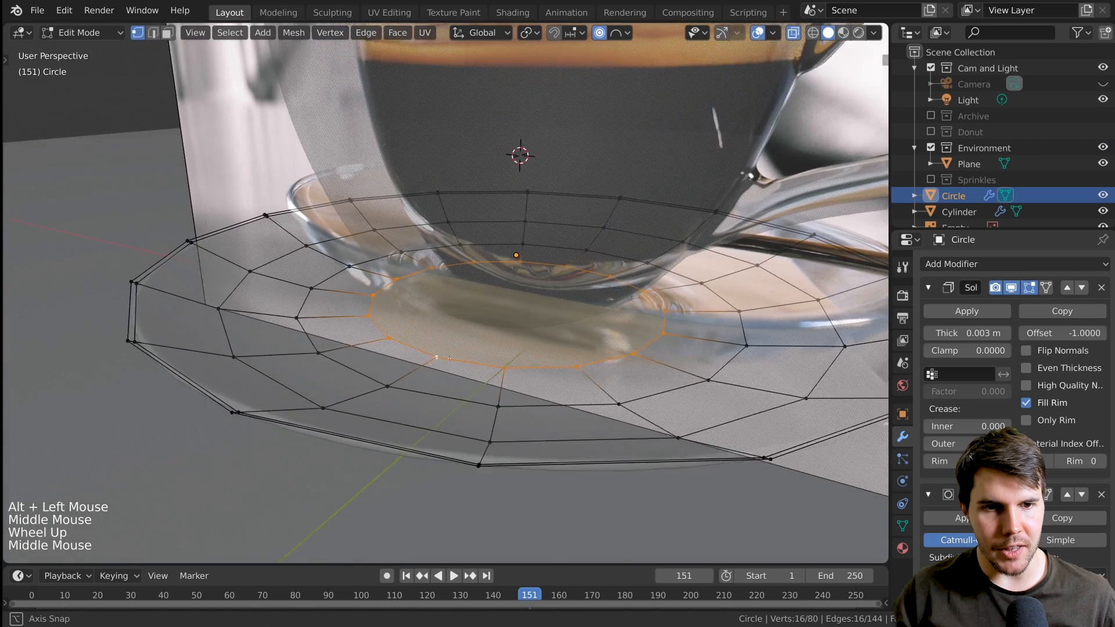
scroll(533, 370, up, 3)
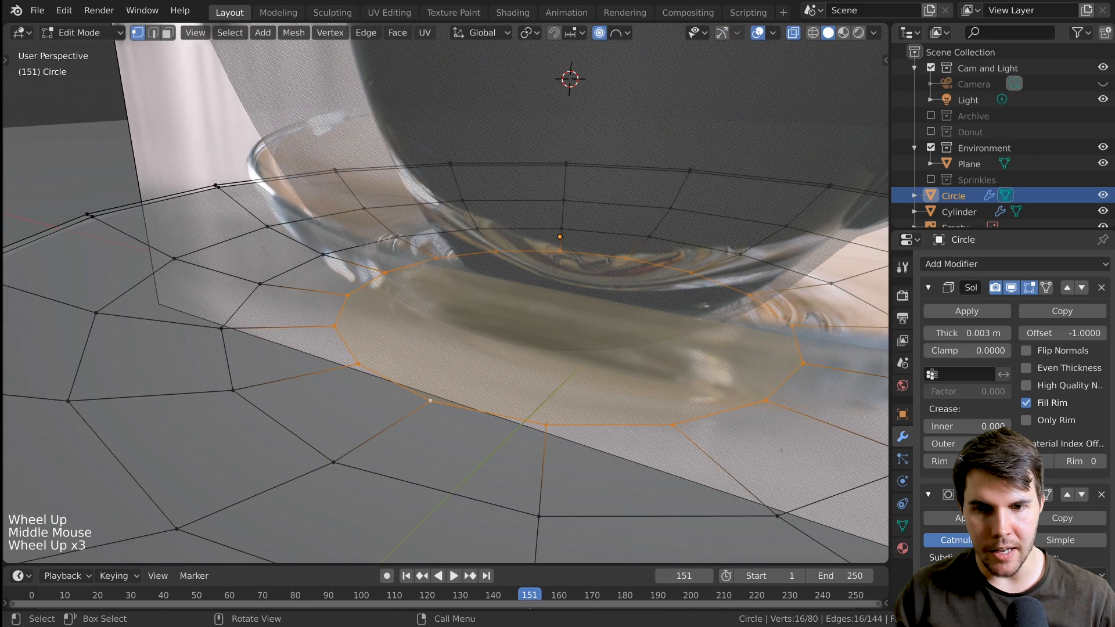
key(i)
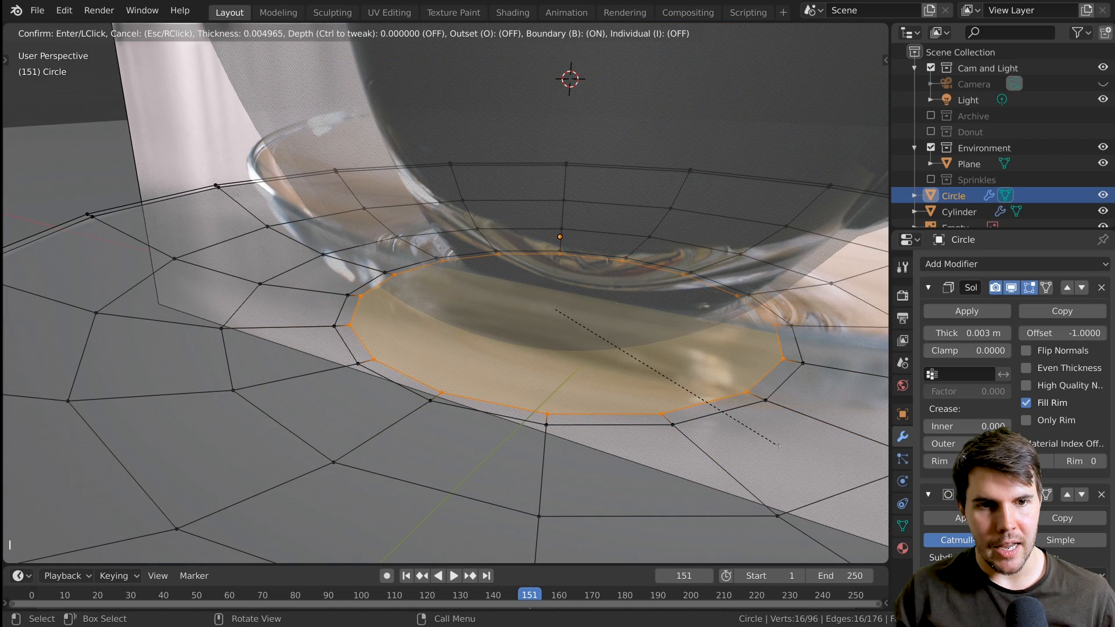
click(779, 445)
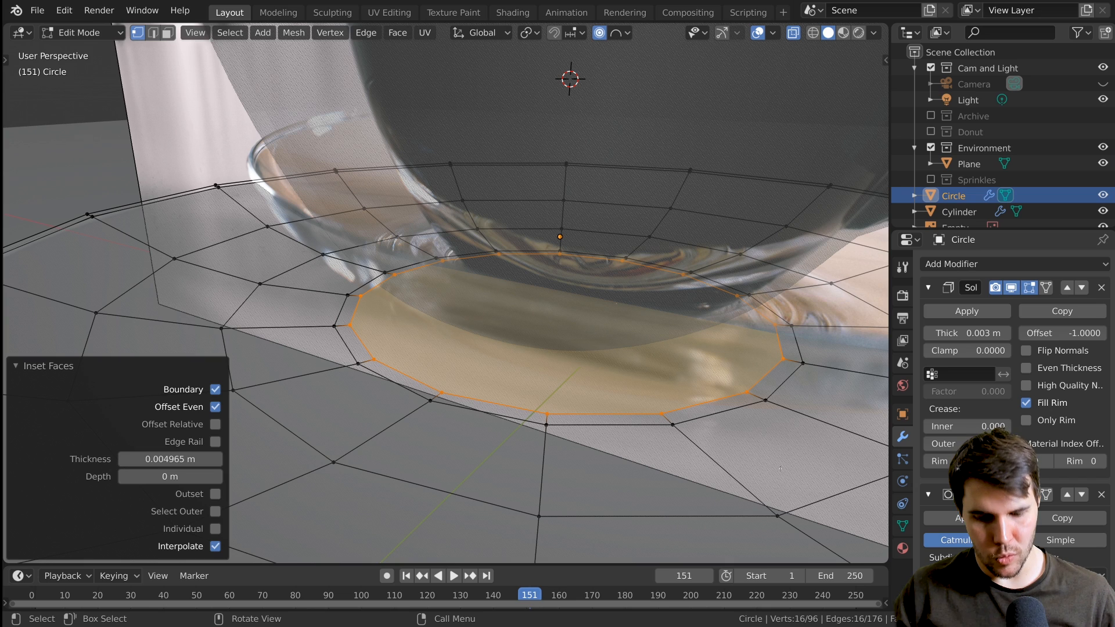
key(i)
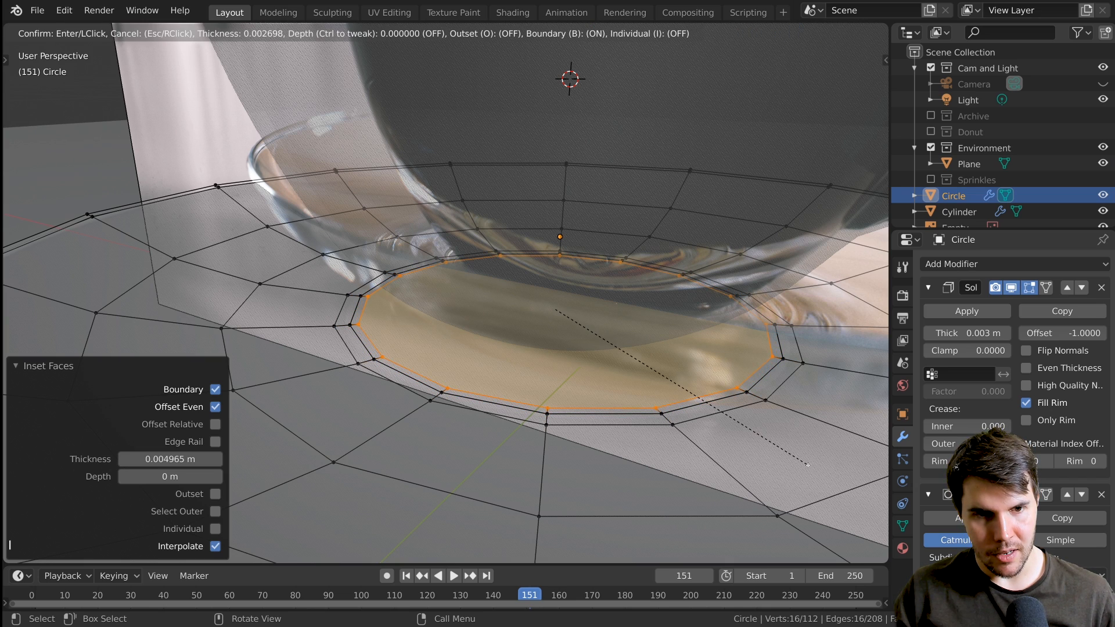
click(805, 462)
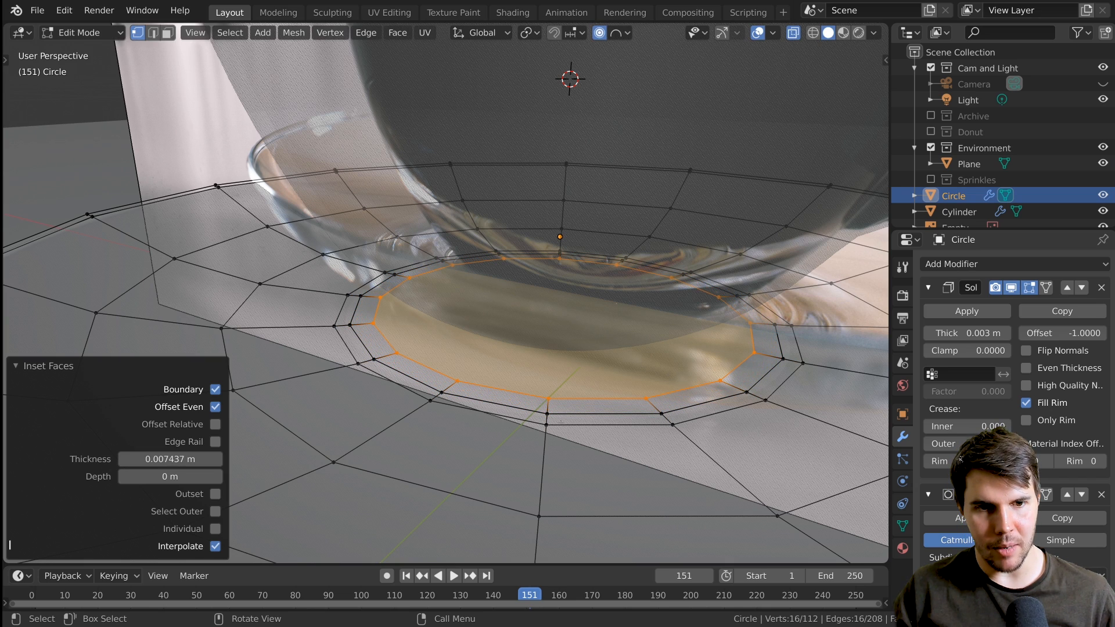
Select the middle edge ring around the saucer's centre and apply the saucer's Solidify modifier.
alt+double_click(417, 383)
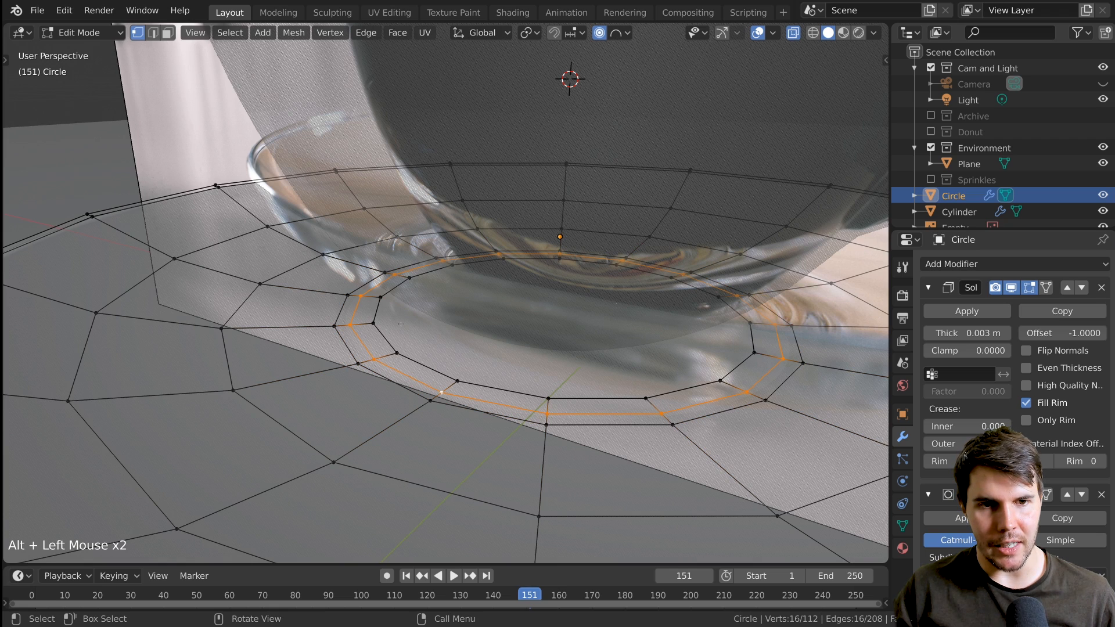
scroll(426, 314, down, 3)
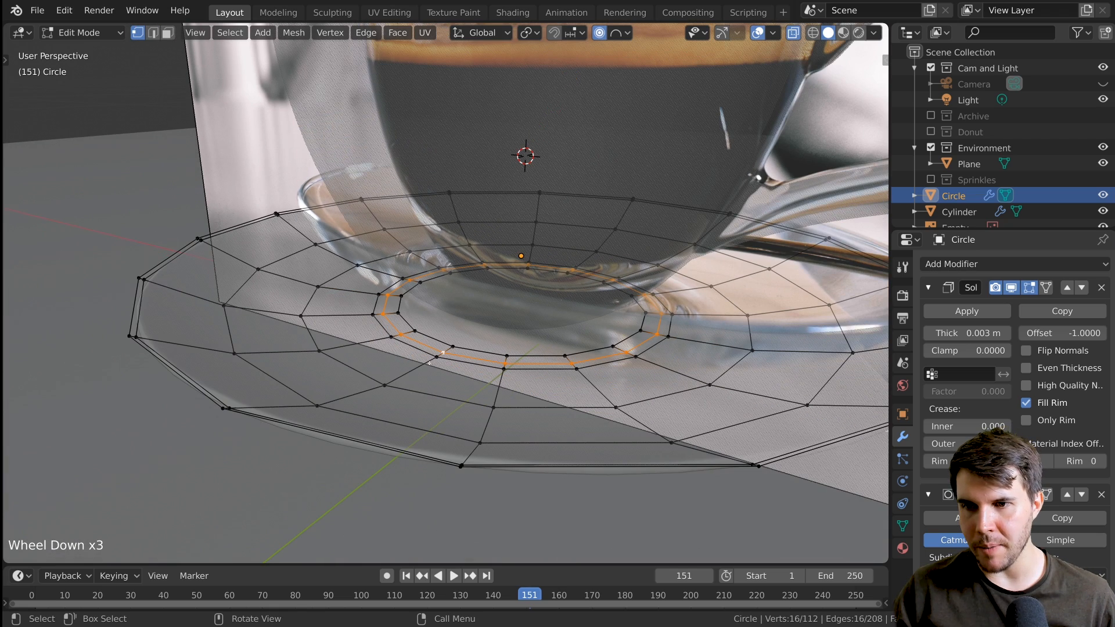
scroll(429, 363, down, 3)
scroll(429, 363, up, 2)
key(Tab)
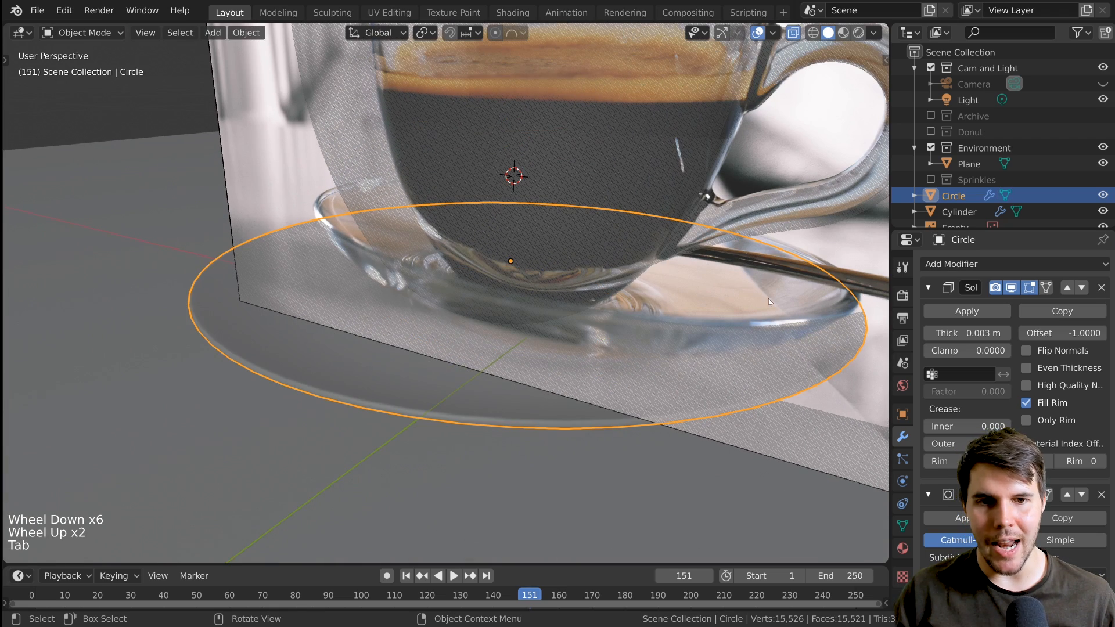
click(966, 312)
key(Tab)
With proportional editing off, raise the upper surface's middle ring around the saucer's centre about 3.7 mm along Z.
scroll(411, 356, up, 4)
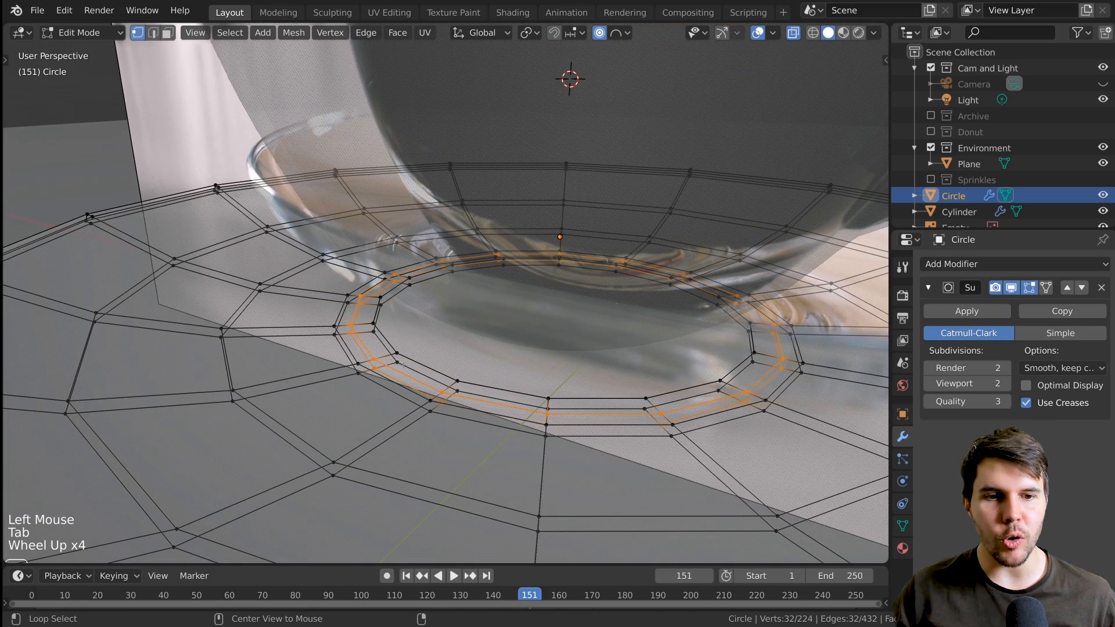
alt+click(403, 366)
alt+click(398, 373)
middle_drag(397, 406, 400, 384)
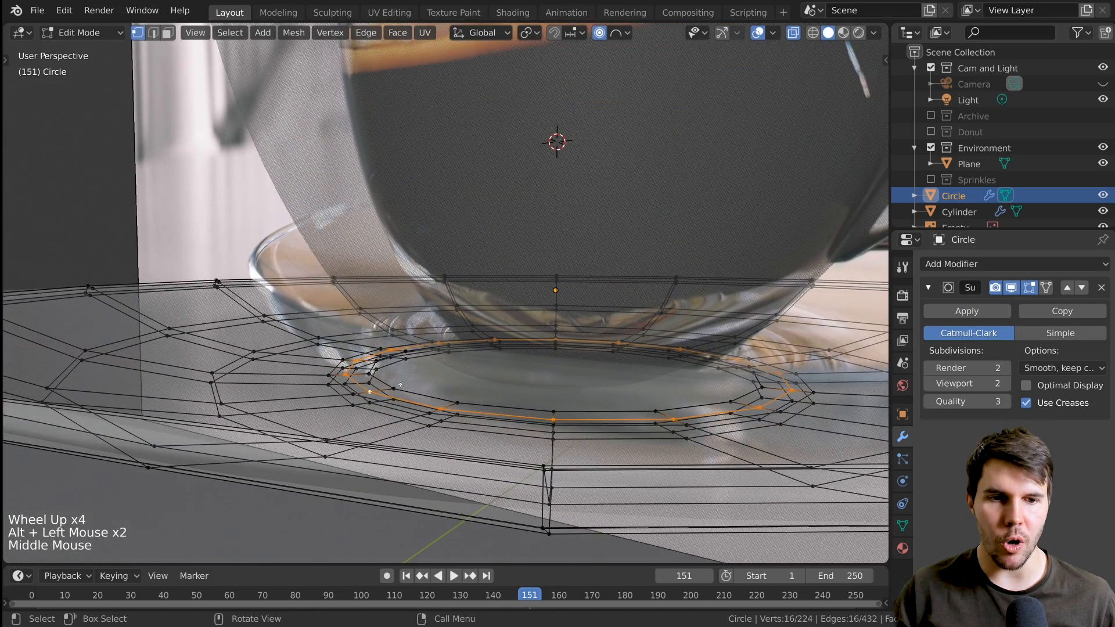
scroll(400, 385, up, 2)
scroll(369, 434, down, 2)
middle_drag(352, 414, 393, 382)
scroll(375, 421, up, 2)
key(g)
click(394, 372)
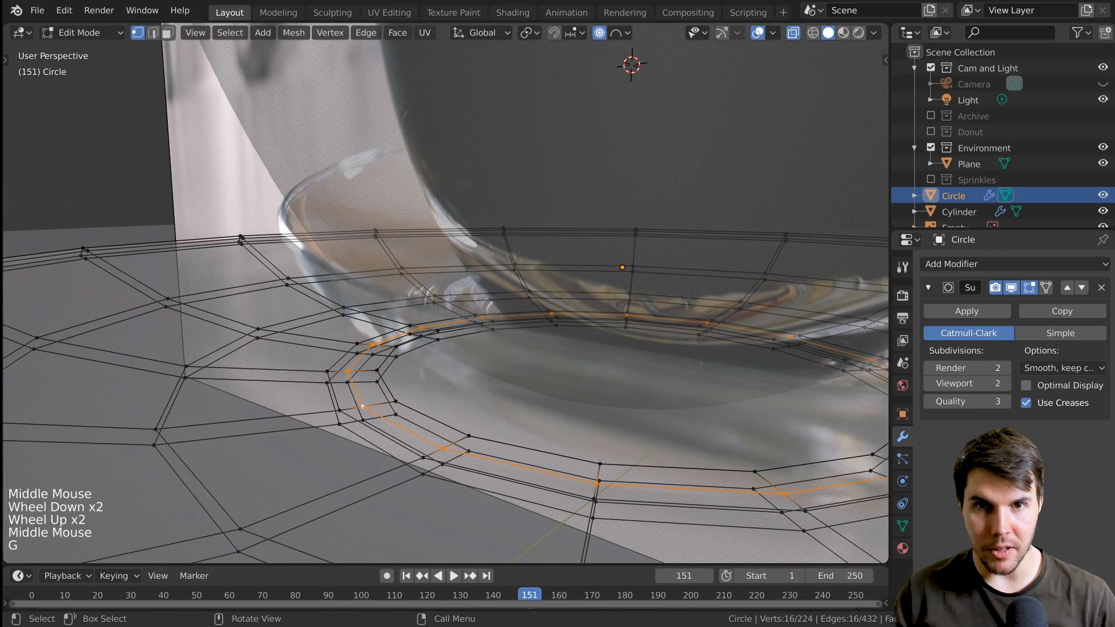
click(606, 33)
scroll(463, 315, up, 1)
key(g)
key(z)
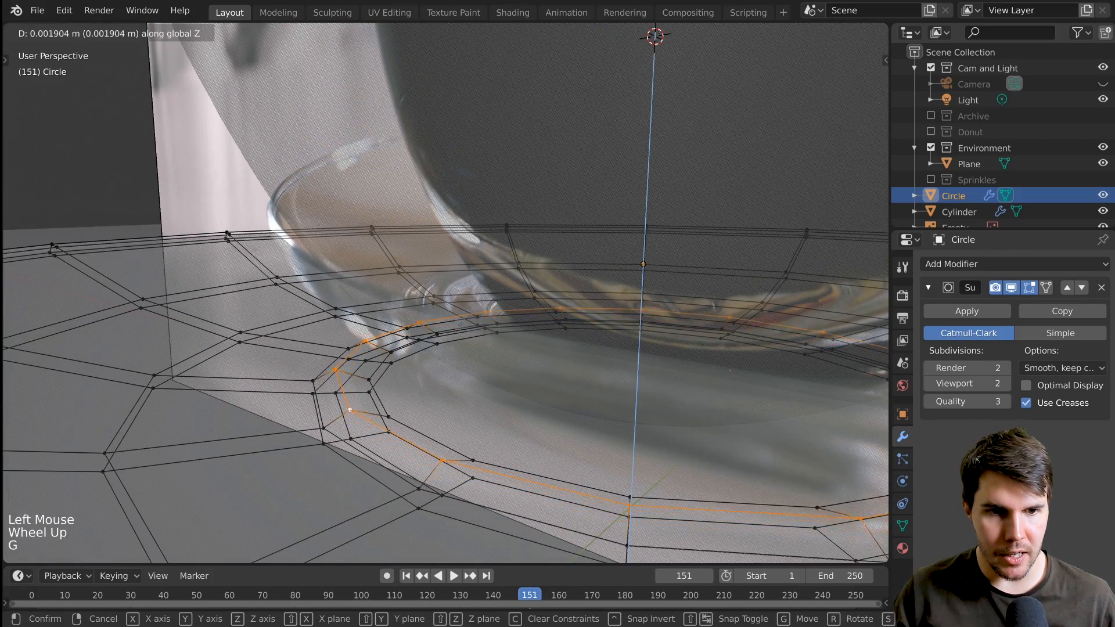
click(464, 314)
scroll(463, 315, down, 3)
Turn off X-ray and fine-tune the raised ring's height along Z, judging it against the smoothed saucer.
key(z)
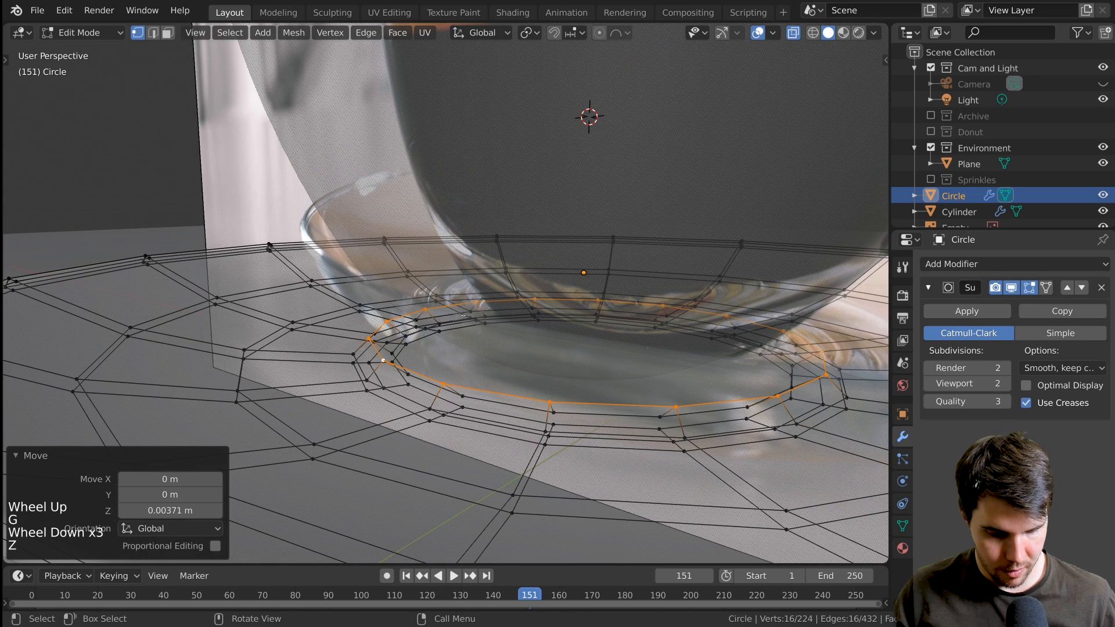
key(alt+z)
mouse_move(463, 314)
middle_down()
mouse_move(472, 347)
mouse_move(442, 348)
mouse_move(521, 343)
mouse_move(500, 395)
mouse_move(500, 353)
mouse_move(424, 346)
middle_up()
key(Tab)
scroll(468, 328, down, 3)
key(Tab)
scroll(467, 360, up, 3)
key(g)
key(z)
click(441, 348)
Examine the smoothed saucer and its raised centre ring in Object Mode from near and far.
scroll(450, 340, down, 3)
key(Tab)
scroll(521, 343, down, 3)
scroll(521, 343, down, 1)
scroll(499, 353, up, 6)
key(Tab)
scroll(423, 346, down, 2)
With X-ray on, select the middle edge ring around the centre of the saucer's underside.
key(z)
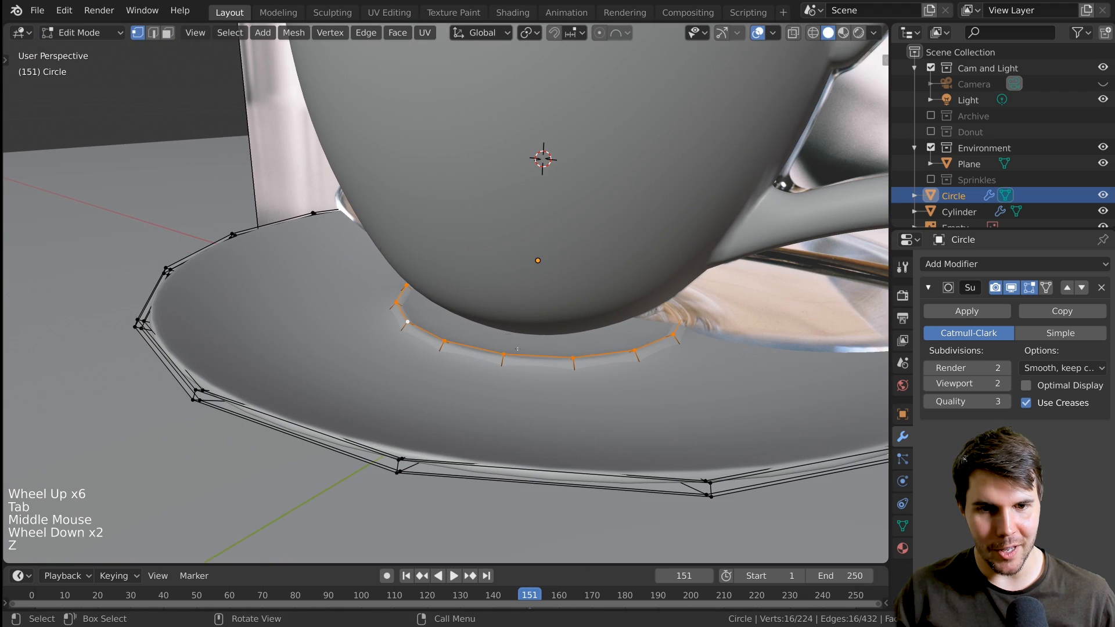
key(alt+z)
scroll(456, 383, up, 1)
alt+click(400, 327)
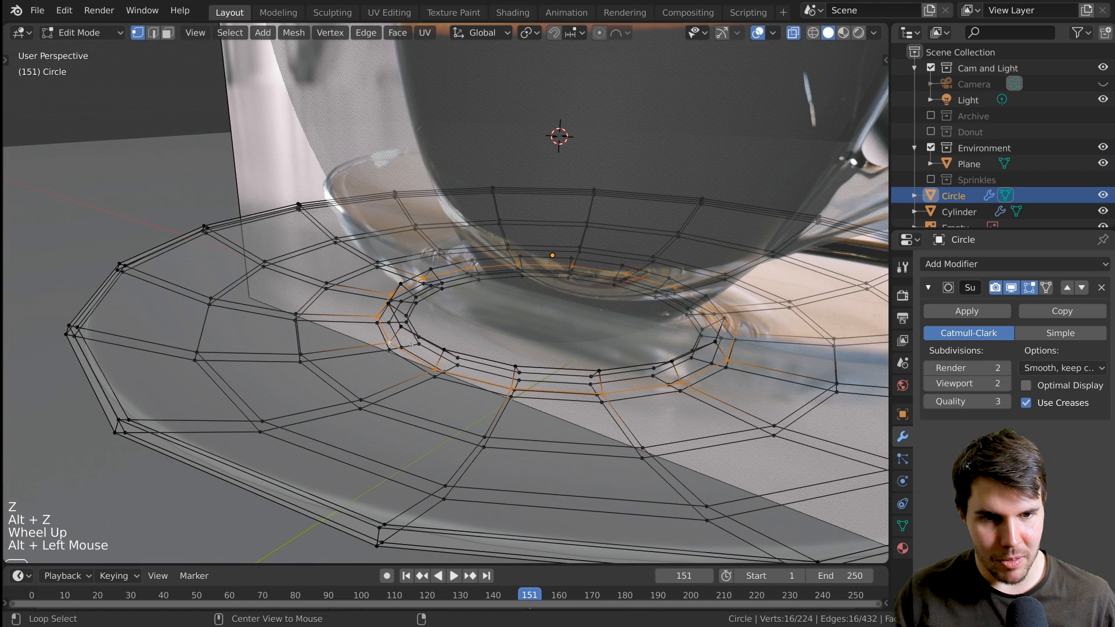
alt+shift+click(416, 337)
alt+click(407, 304)
alt+click(409, 307)
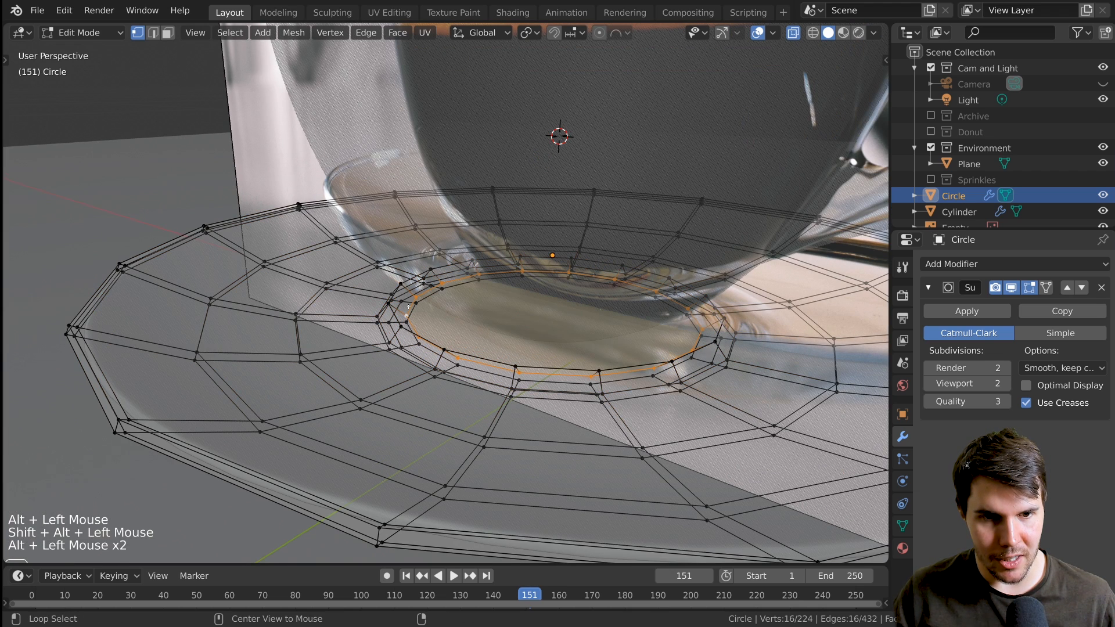
alt+shift+click(407, 315)
alt+click(407, 316)
alt+scroll(407, 315, up, 2)
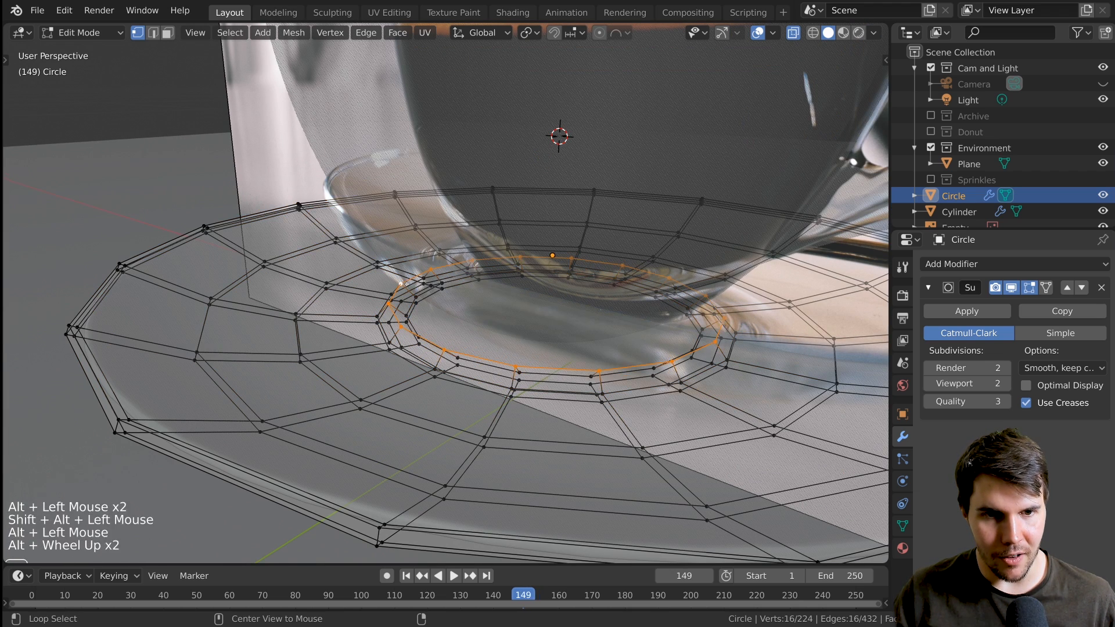
scroll(400, 302, up, 3)
scroll(388, 280, down, 1)
alt+click(388, 280)
Turn off X-ray, hide the ground plane and dissolve the selected edge ring on the saucer's underside.
middle_drag(388, 280, 462, 259)
scroll(418, 273, down, 4)
scroll(441, 267, up, 2)
key(z)
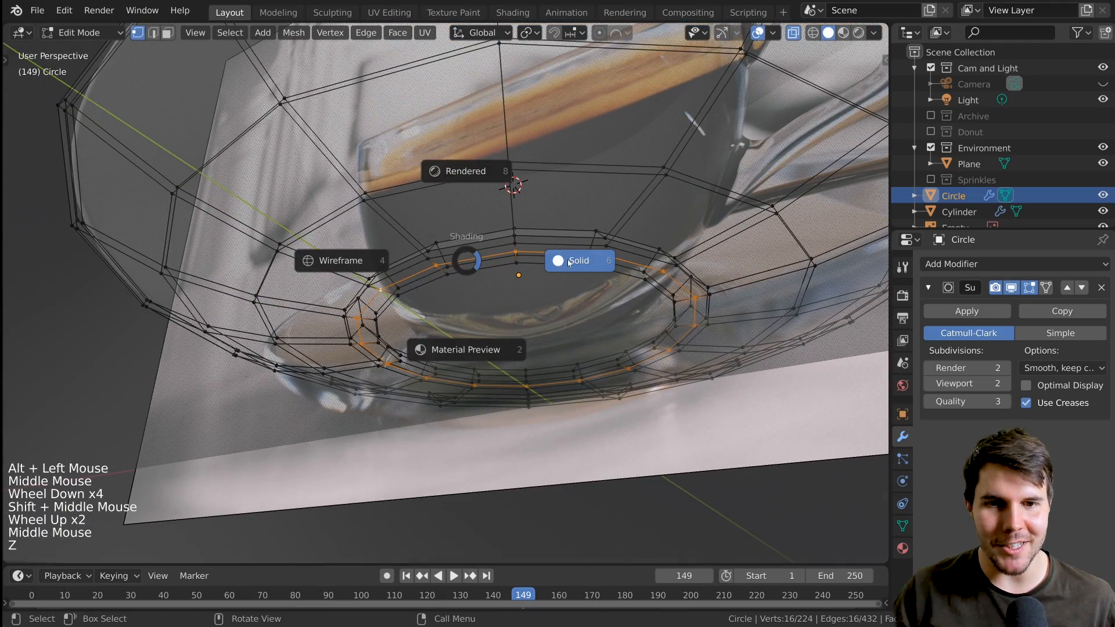
key(alt+z)
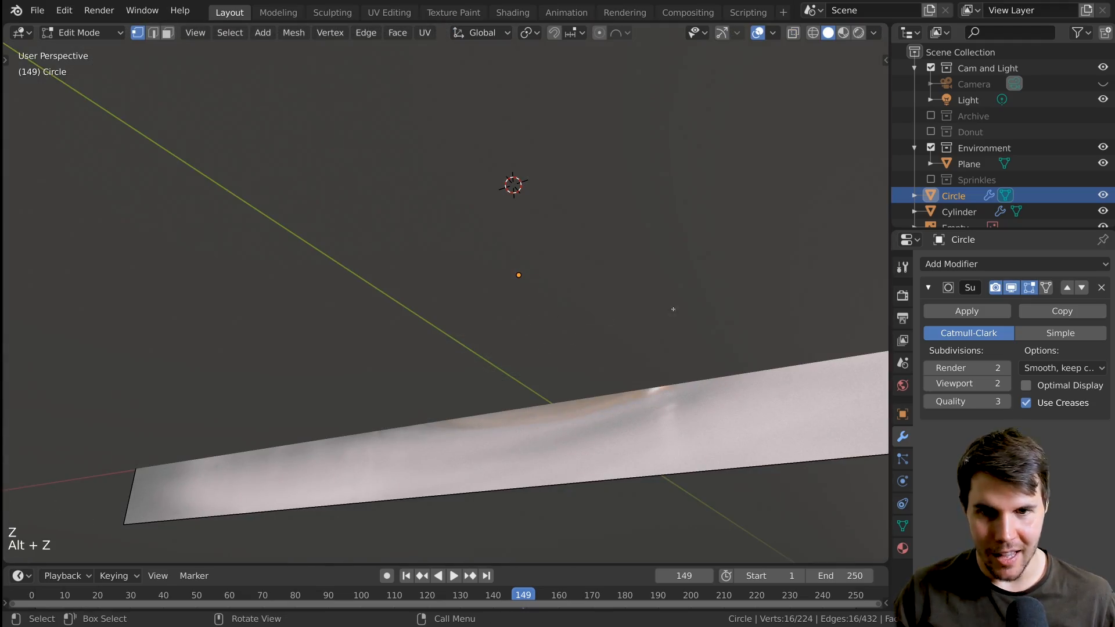
click(1103, 164)
scroll(478, 311, up, 2)
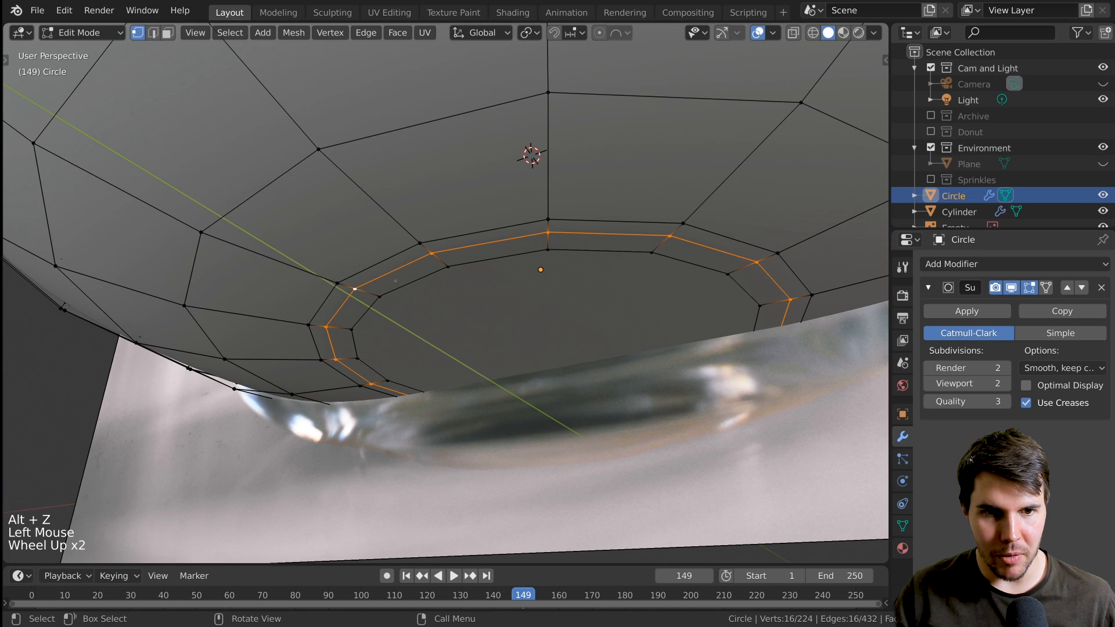
middle_drag(412, 283, 420, 274)
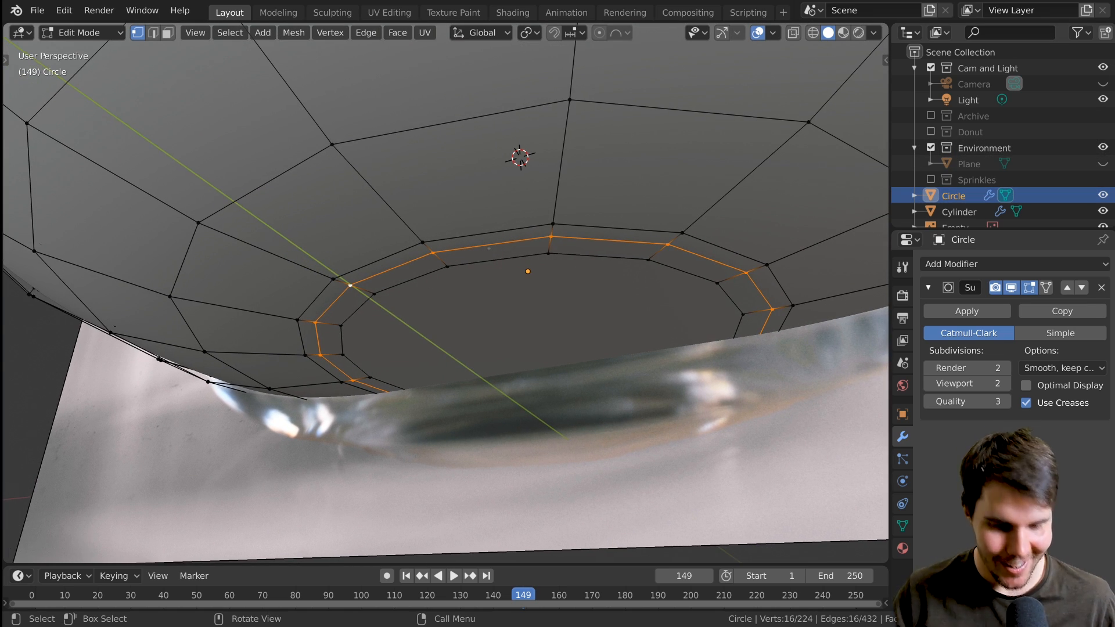
key(x)
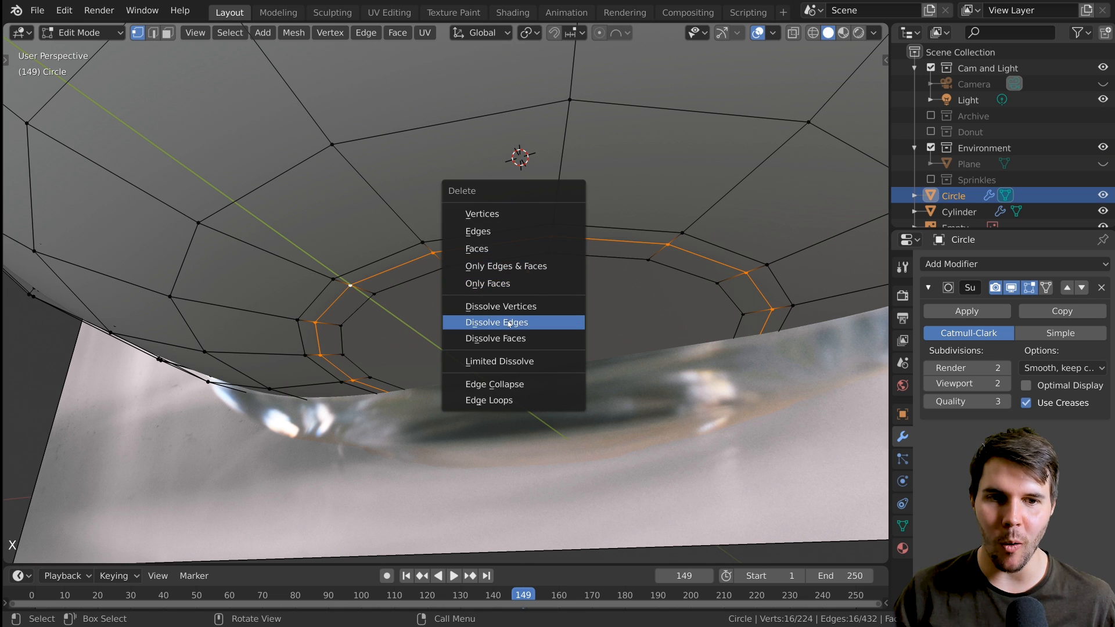
click(508, 323)
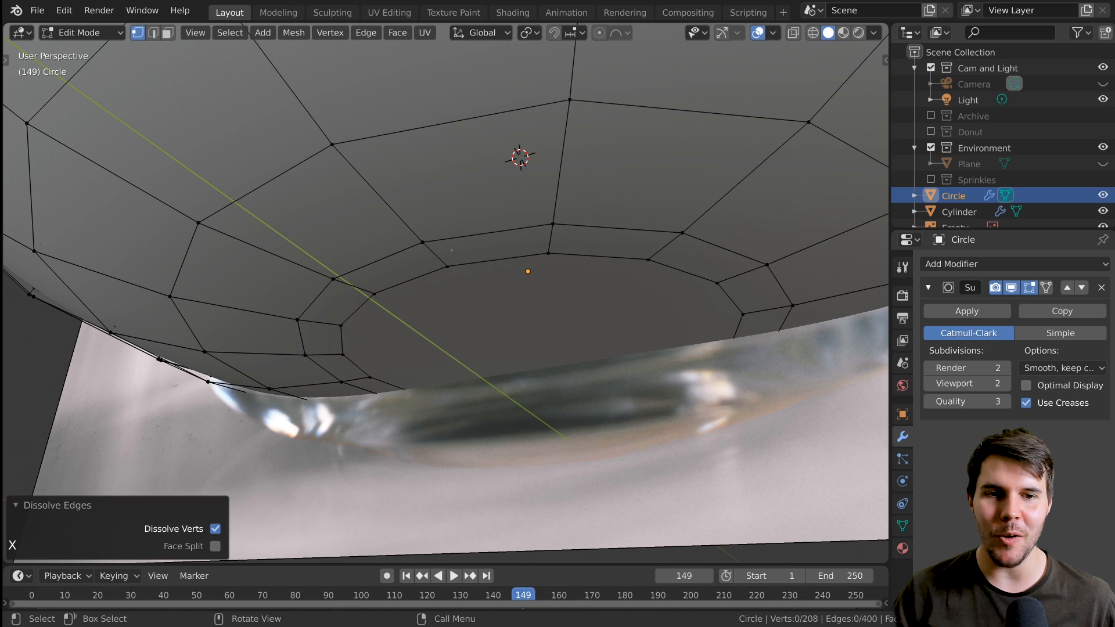
Scale the innermost edge ring on the saucer's underside to about 0.556.
middle_drag(451, 251, 534, 274)
scroll(446, 290, down, 4)
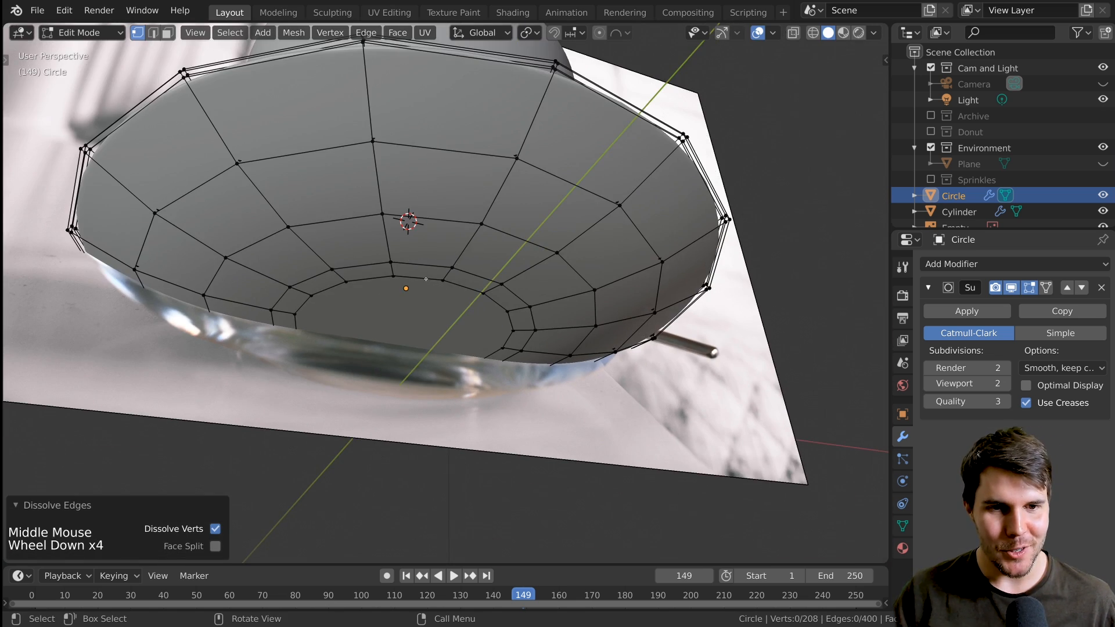
alt+click(505, 314)
key(s)
click(541, 317)
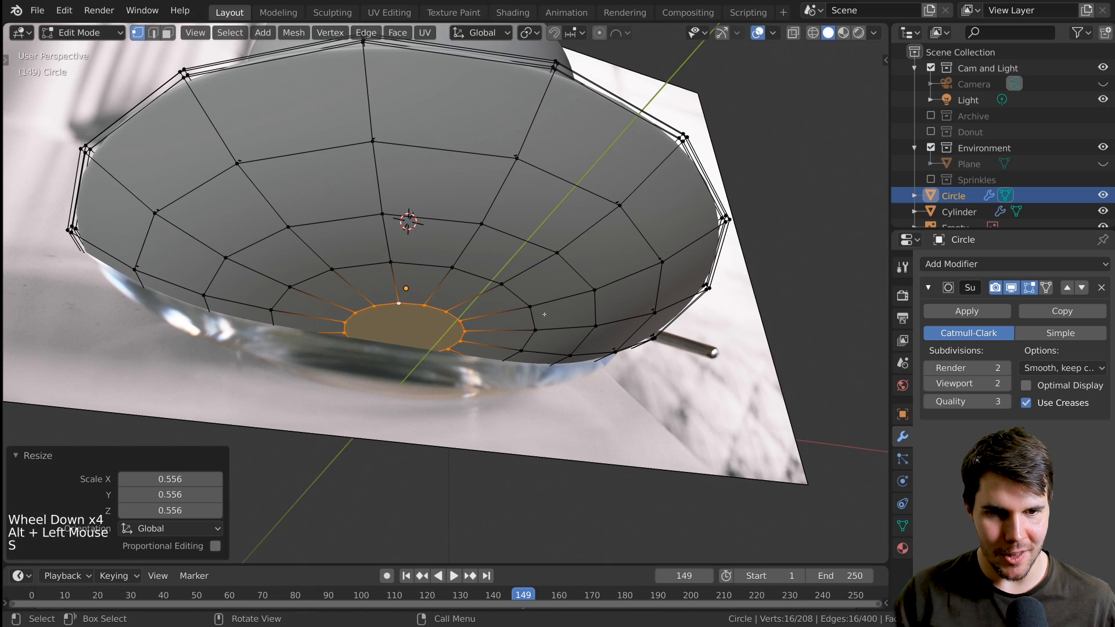
Examine the smoothed saucer in Object Mode, then the raised centre ring up close in Edit Mode.
middle_drag(543, 315, 587, 273)
key(Tab)
mouse_move(500, 244)
middle_down()
mouse_move(532, 232)
mouse_move(511, 290)
mouse_move(456, 319)
mouse_move(423, 297)
middle_up()
key(Tab)
scroll(511, 291, up, 2)
scroll(476, 314, down, 3)
scroll(455, 319, up, 2)
scroll(455, 319, up, 1)
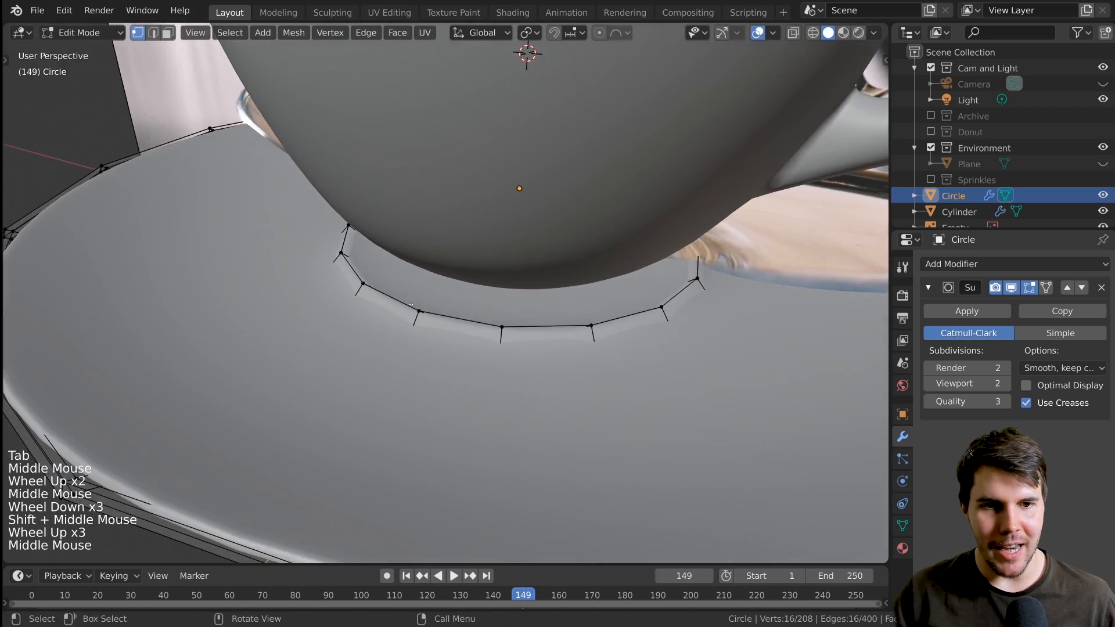
With X-ray on, scale the innermost edge ring of the saucer's upper surface to about 0.901.
key(z)
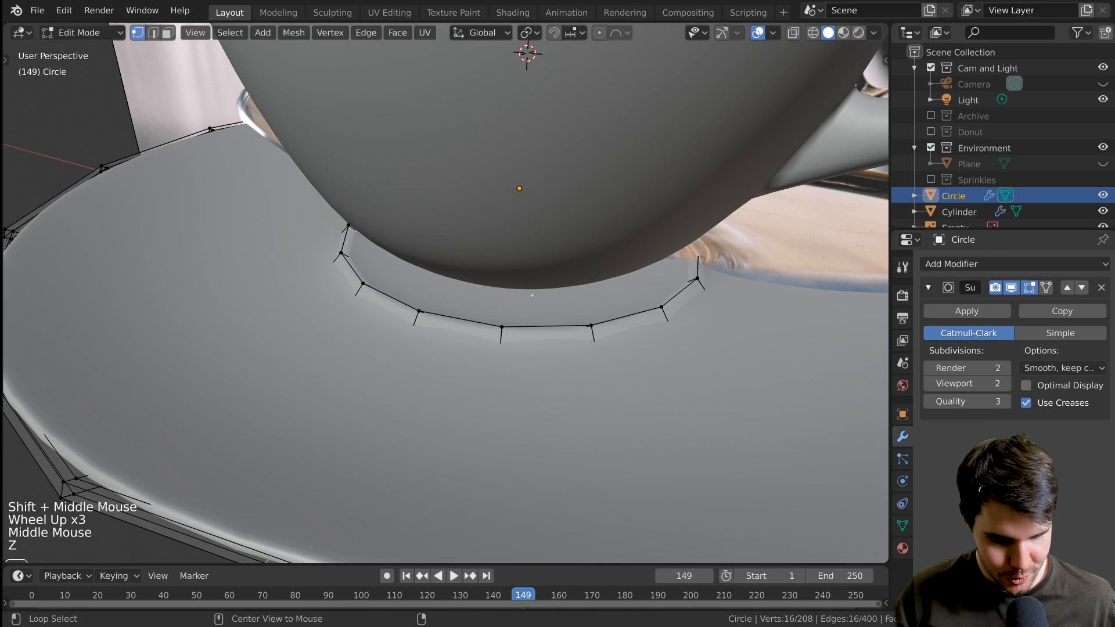
key(alt+z)
scroll(476, 285, up, 2)
middle_drag(476, 285, 312, 242)
alt+click(371, 264)
scroll(371, 264, down, 2)
scroll(348, 255, up, 2)
key(s)
click(339, 252)
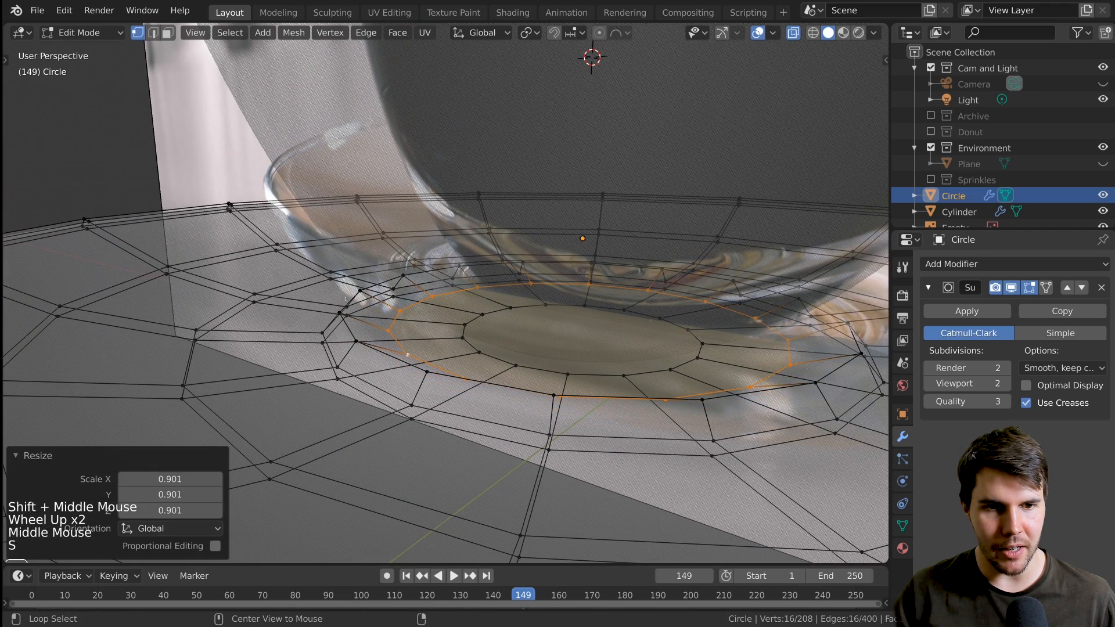
Scale the raised edge ring around the saucer's centre to about 0.946.
alt+click(350, 326)
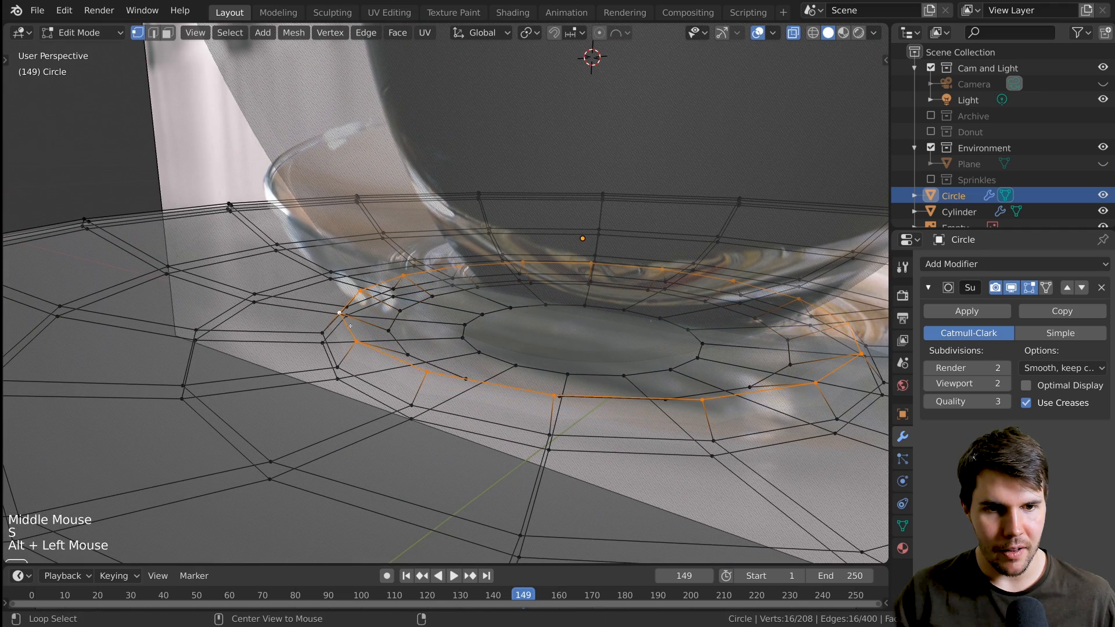
click(246, 279)
scroll(350, 309, down, 3)
scroll(350, 309, up, 2)
key(z)
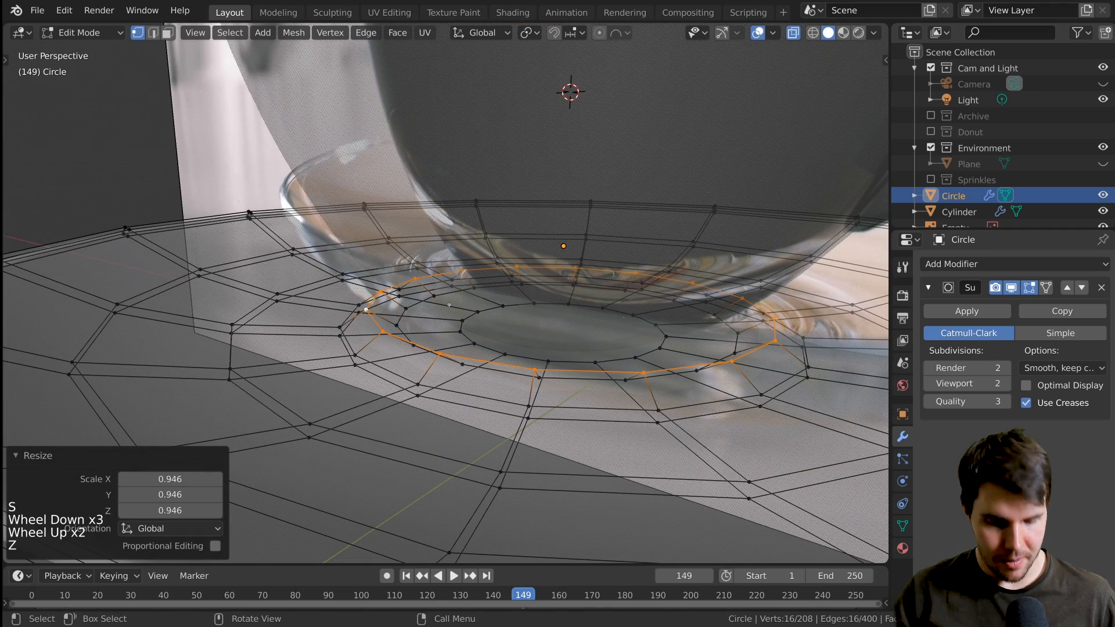
Turn off X-ray and check the narrowed centre ring on the smoothed saucer in Object Mode.
key(alt+z)
scroll(449, 350, down, 3)
key(Tab)
middle_drag(448, 350, 460, 391)
scroll(468, 353, down, 1)
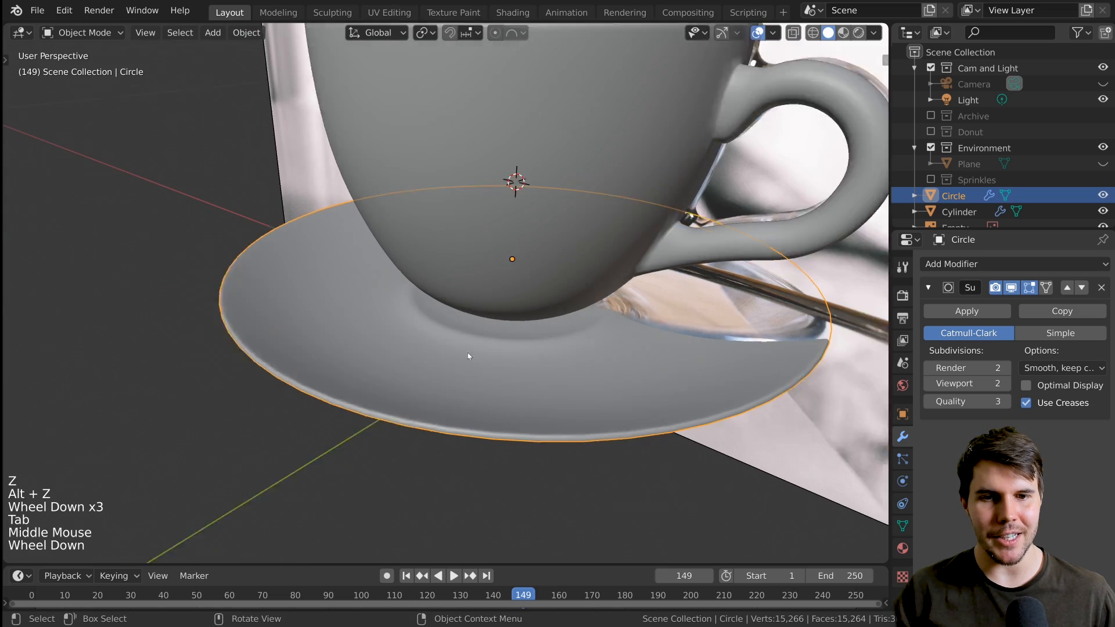
scroll(468, 354, down, 2)
scroll(398, 318, up, 7)
Add one supporting loop cut just outside the raised ring on the saucer's upper surface, slid to a factor of about 0.718.
key(Tab)
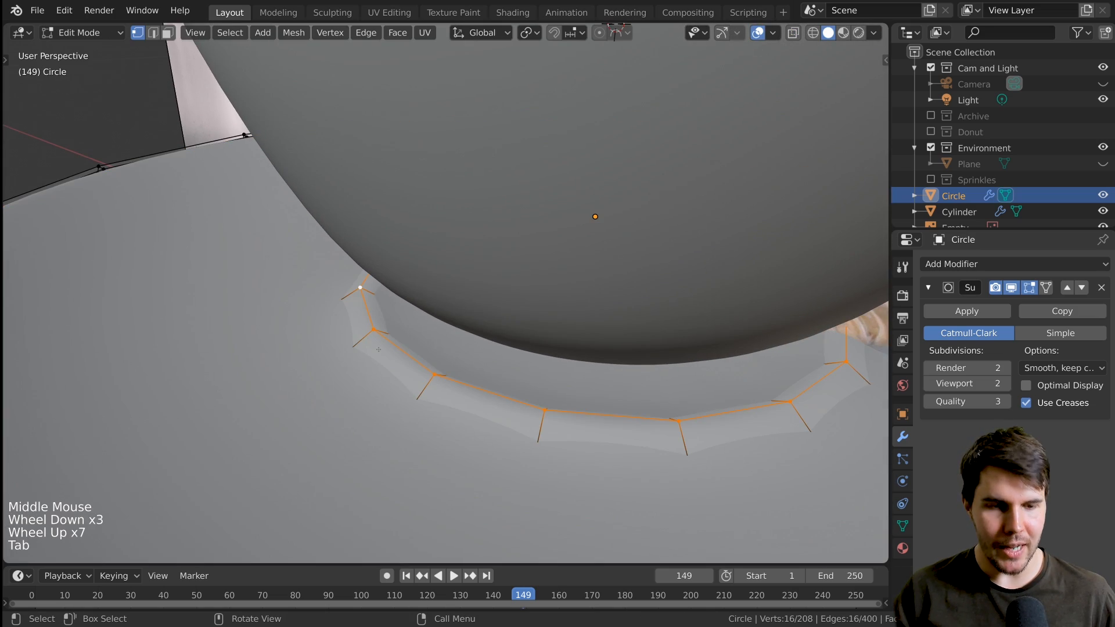
key(alt+z)
shift+middle_drag(379, 350, 323, 262)
scroll(322, 263, down, 1)
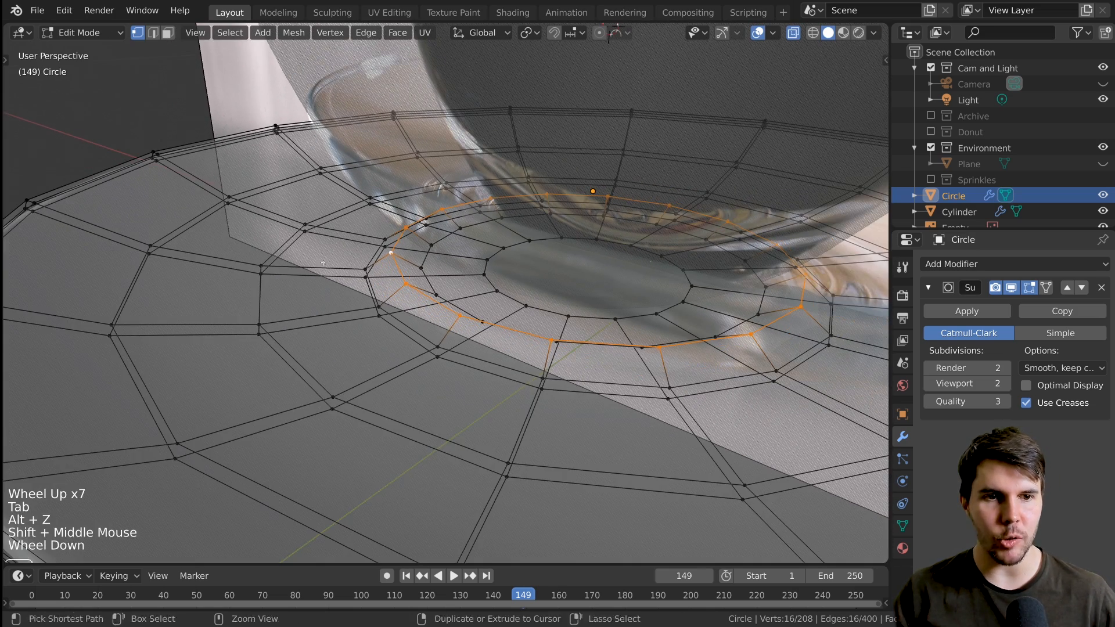
key(ctrl+r)
click(390, 252)
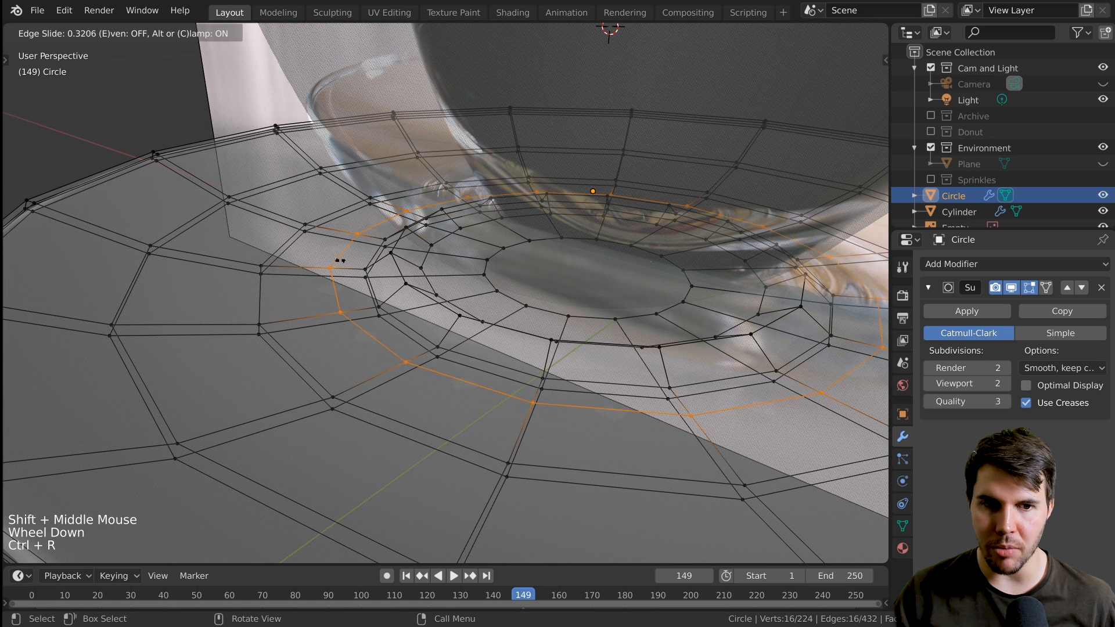
click(367, 265)
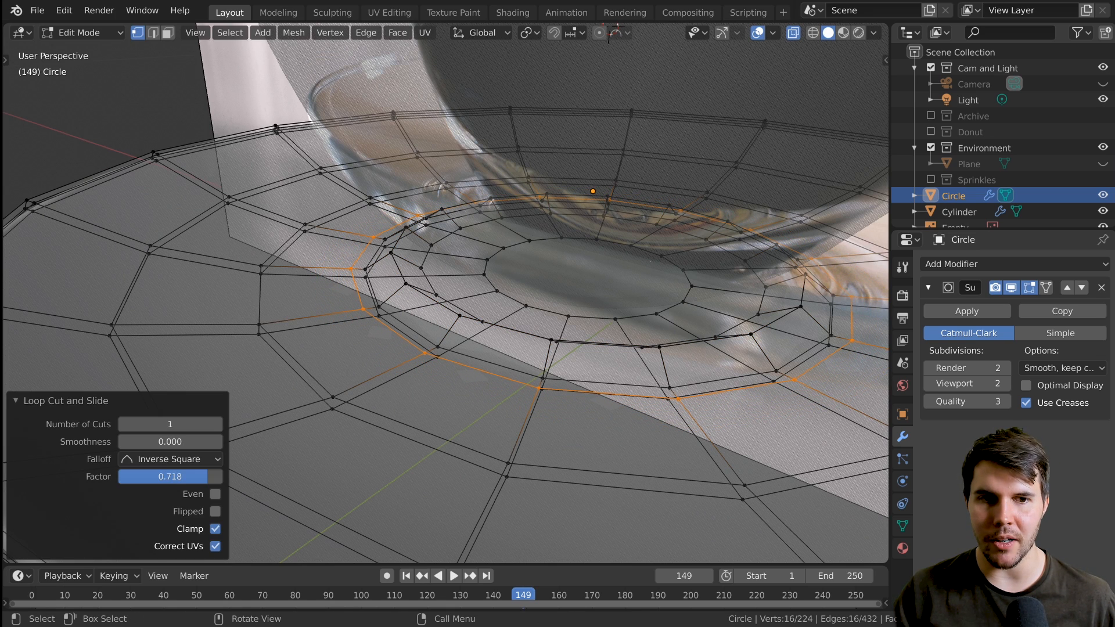
Examine how the supporting loop shapes the raised ring on the smoothed saucer in Object Mode with X-ray off.
scroll(457, 276, up, 3)
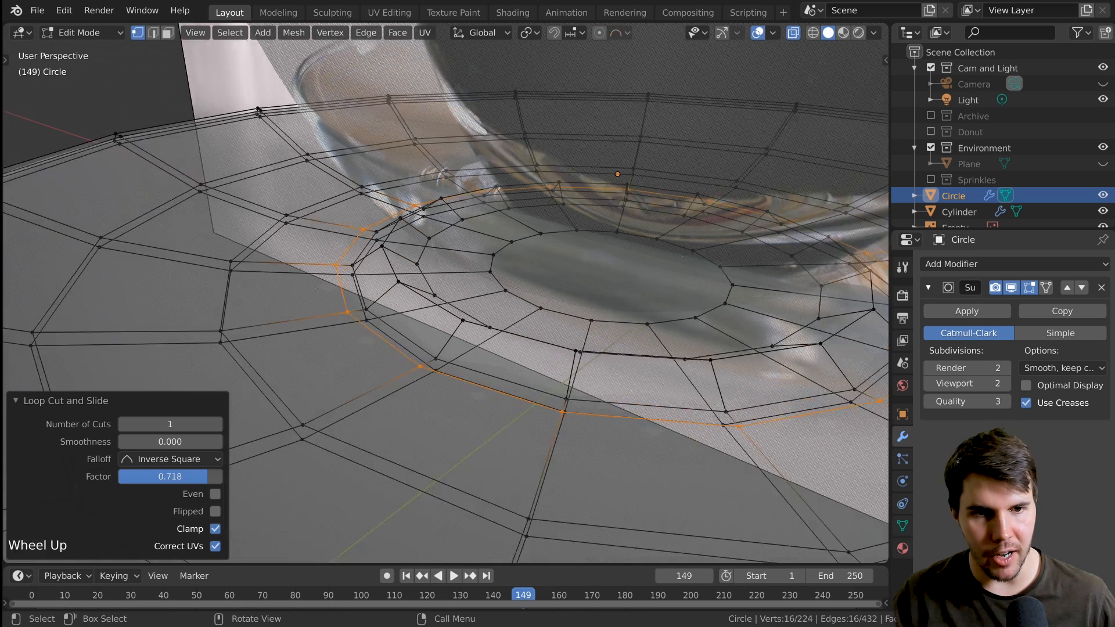
scroll(456, 277, down, 3)
key(Tab)
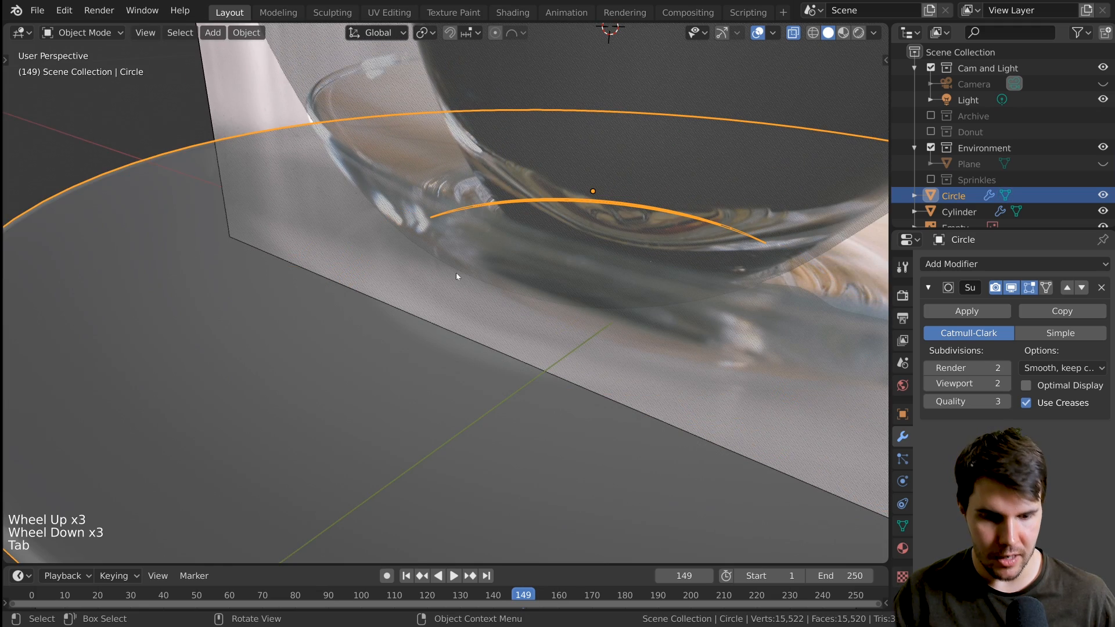
key(alt+z)
scroll(410, 306, down, 3)
scroll(443, 306, up, 1)
scroll(444, 306, up, 1)
scroll(458, 323, down, 7)
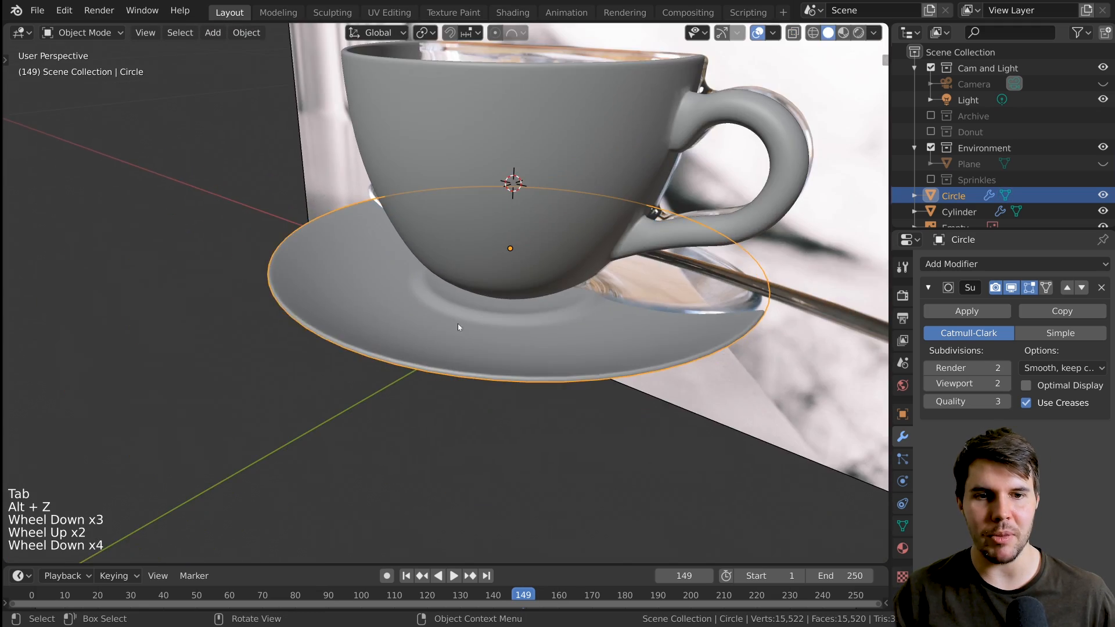
middle_drag(457, 323, 503, 333)
scroll(503, 332, up, 10)
With X-ray on, inset the central face of the saucer's upper surface by about 5.2 mm.
key(Tab)
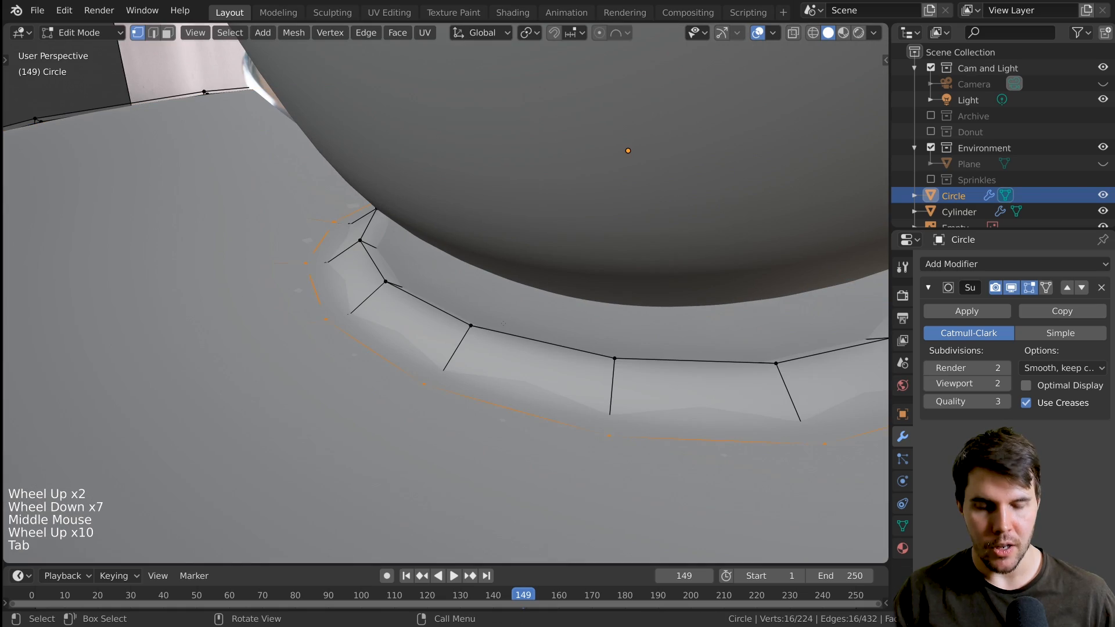
key(alt+z)
middle_drag(503, 323, 523, 331)
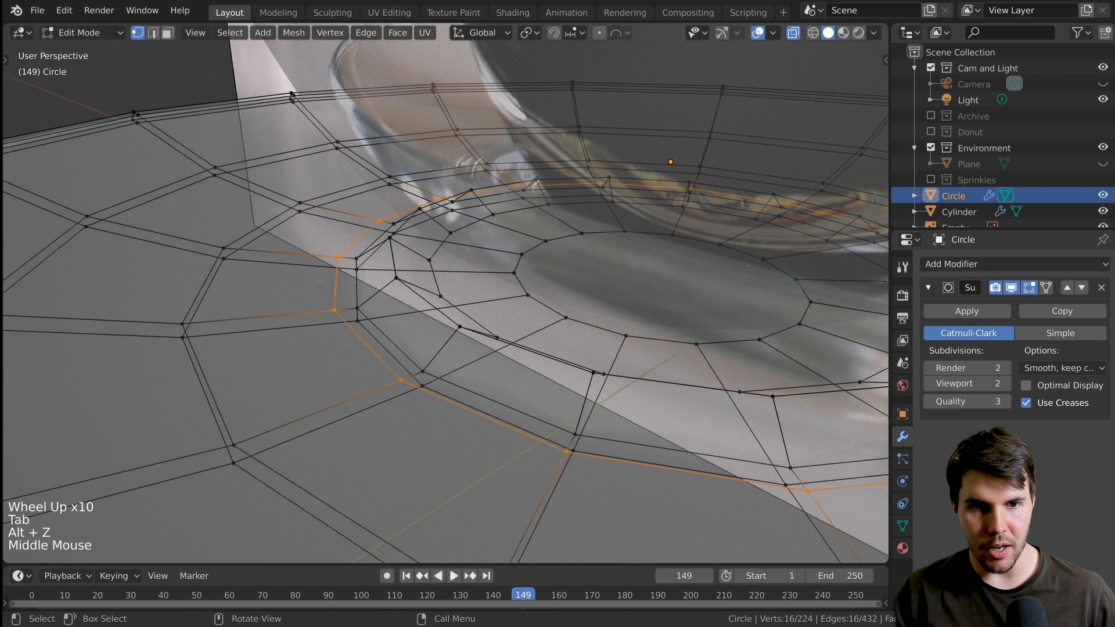
alt+click(436, 275)
scroll(437, 276, down, 4)
shift+middle_drag(437, 276, 441, 299)
scroll(442, 298, up, 1)
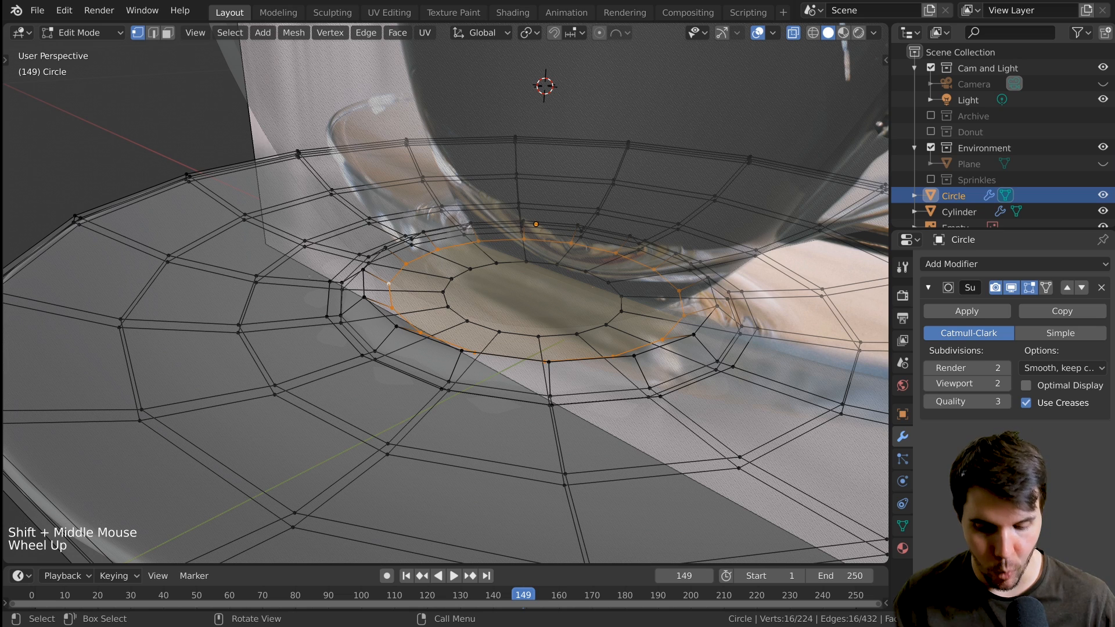
scroll(445, 293, up, 2)
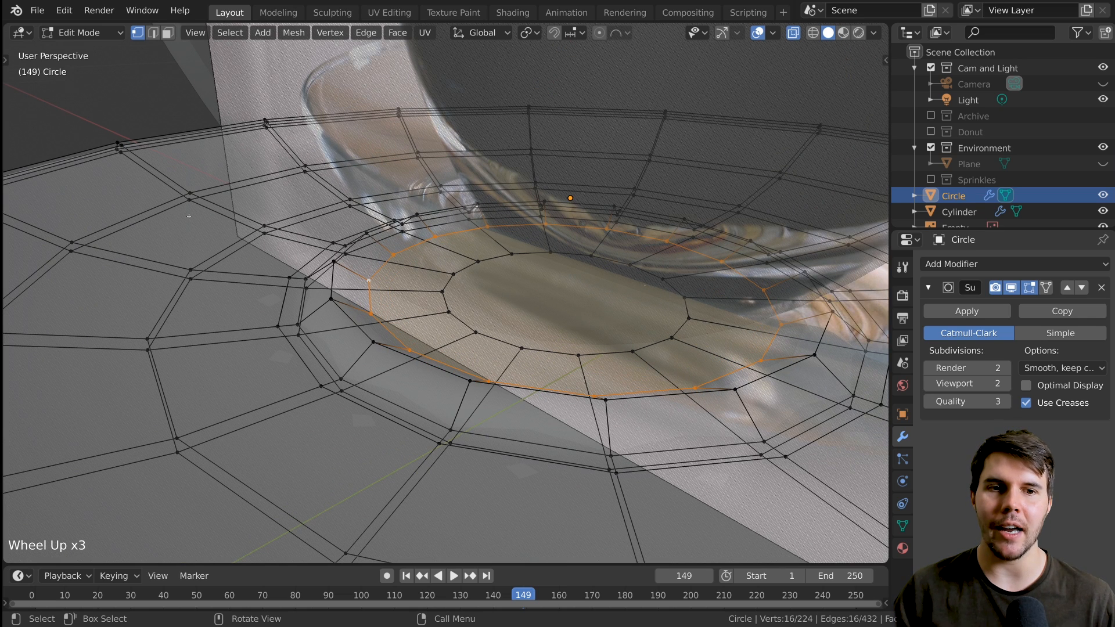
key(i)
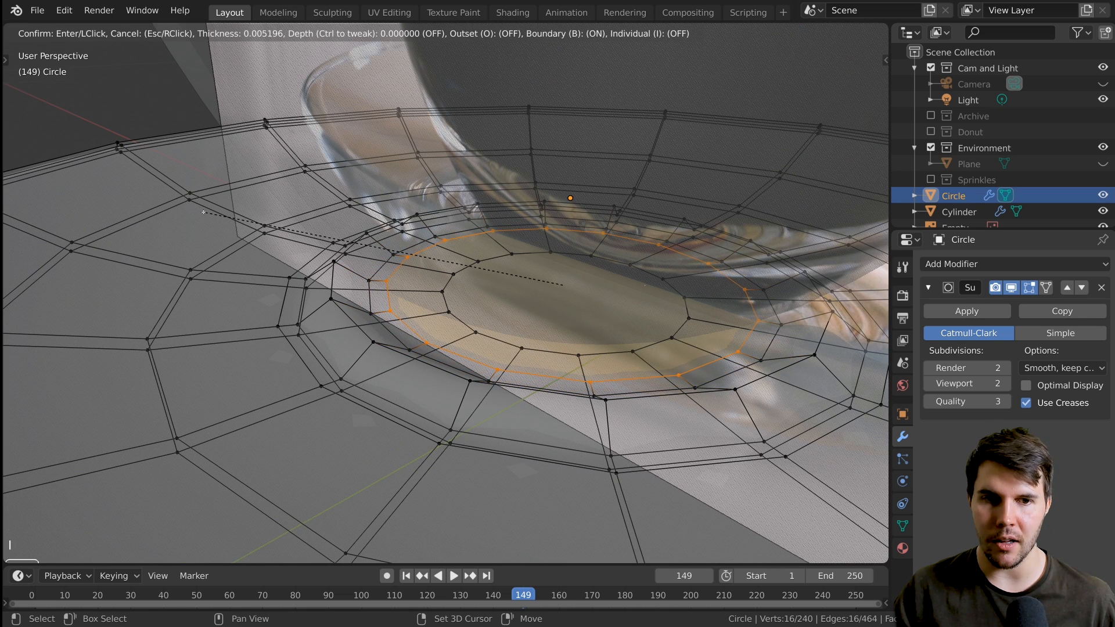
click(204, 212)
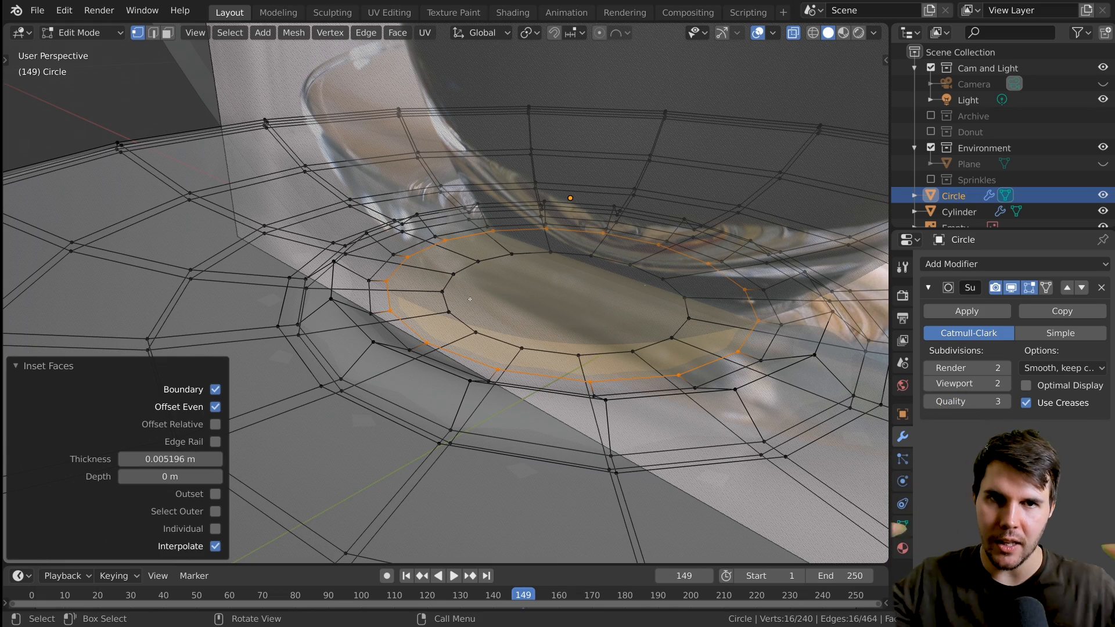
Examine the finished saucer under the cup in Object Mode without X-ray, comparing it with the reference photo.
scroll(470, 299, down, 2)
middle_drag(470, 300, 623, 365)
scroll(442, 302, up, 3)
key(Tab)
scroll(409, 304, down, 3)
key(alt+z)
scroll(472, 309, down, 4)
scroll(494, 309, down, 3)
scroll(556, 291, down, 3)
scroll(511, 349, up, 6)
scroll(498, 278, down, 2)
scroll(493, 325, down, 3)
scroll(486, 342, up, 3)
scroll(498, 434, down, 4)
scroll(444, 364, up, 3)
scroll(459, 372, up, 1)
scroll(447, 349, up, 2)
scroll(477, 326, down, 2)
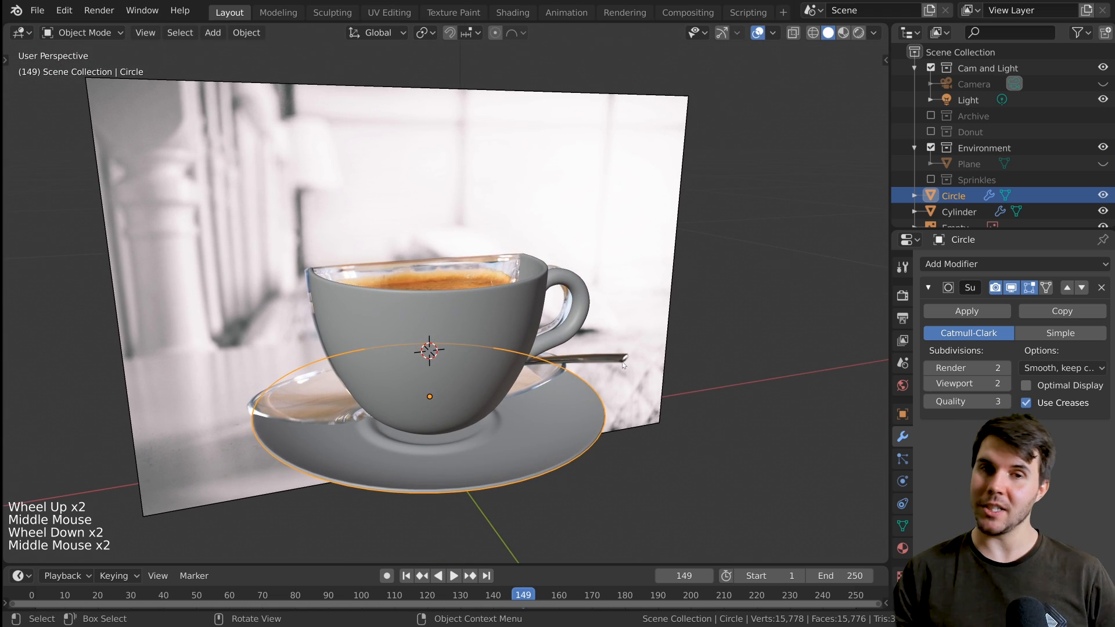